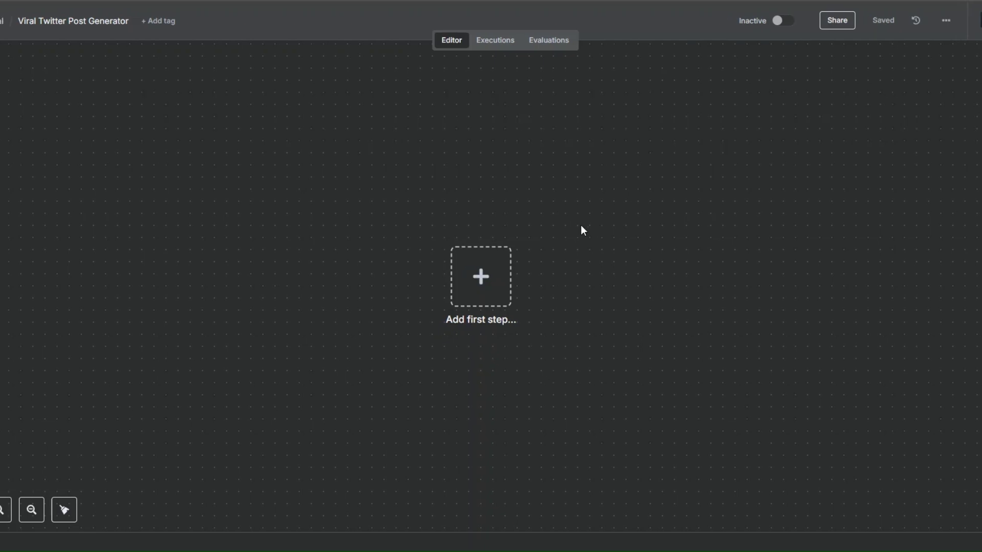
- Add a Telegram trigger that runs on message as the workflow's first step
click(481, 277)
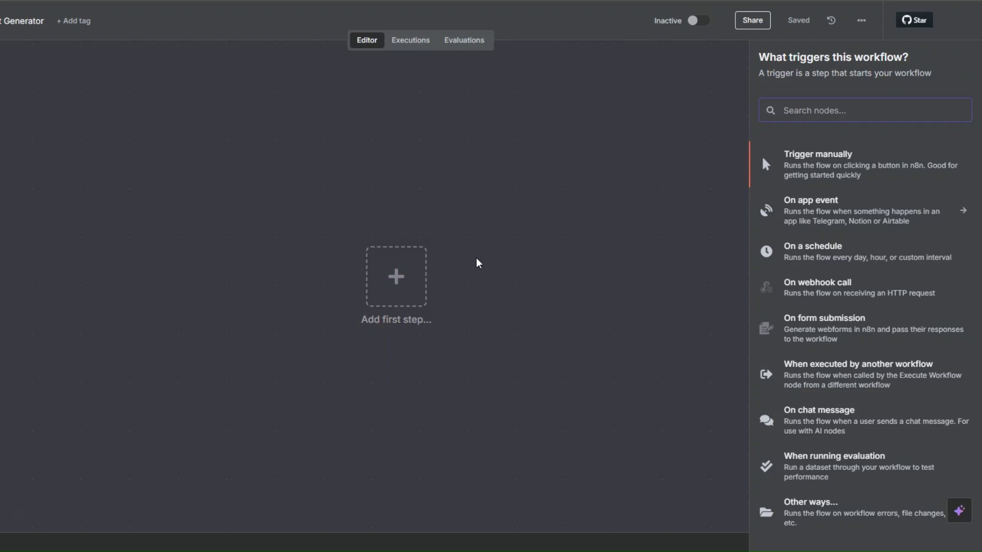
text(tel)
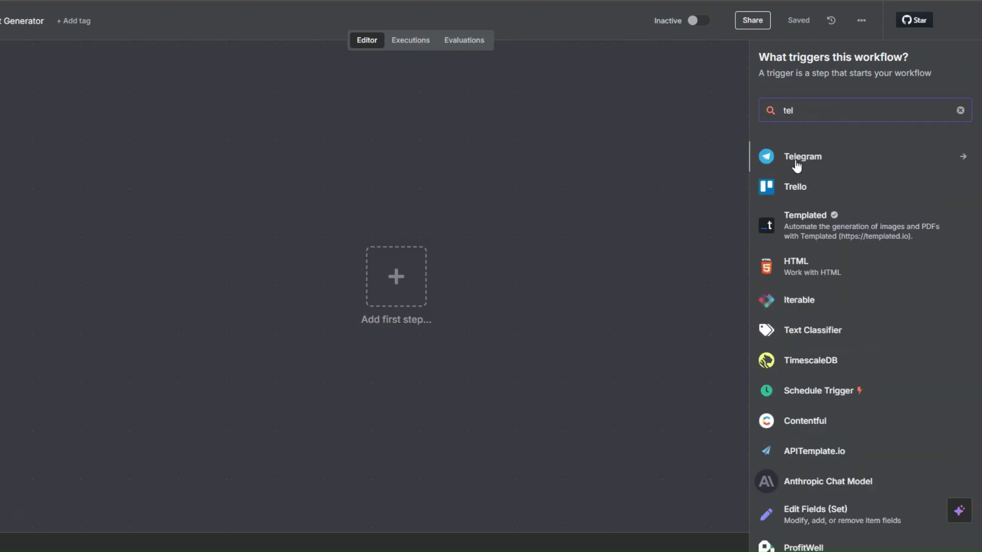
click(796, 158)
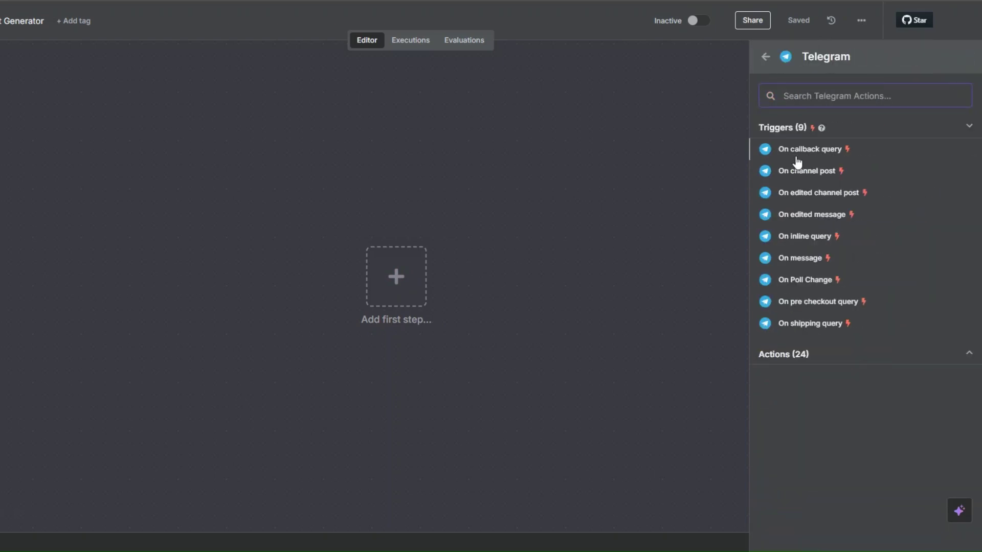
click(801, 258)
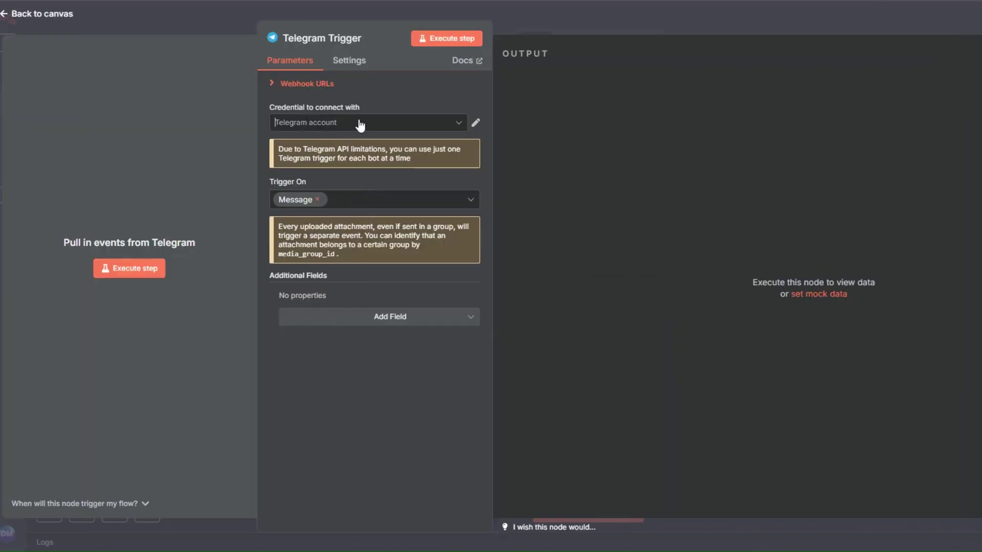
- Start creating a new Telegram credential for the trigger
click(332, 123)
click(358, 184)
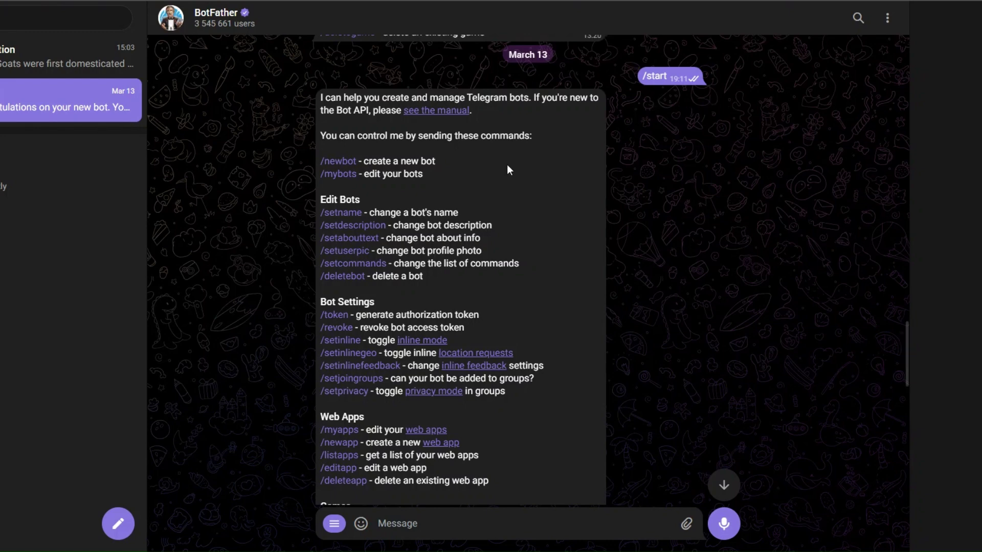
- Switch to Telegram and review BotFather's command list and the /newbot conversation for creating a bot
scroll(512, 163, down, 1)
scroll(512, 163, up, 1)
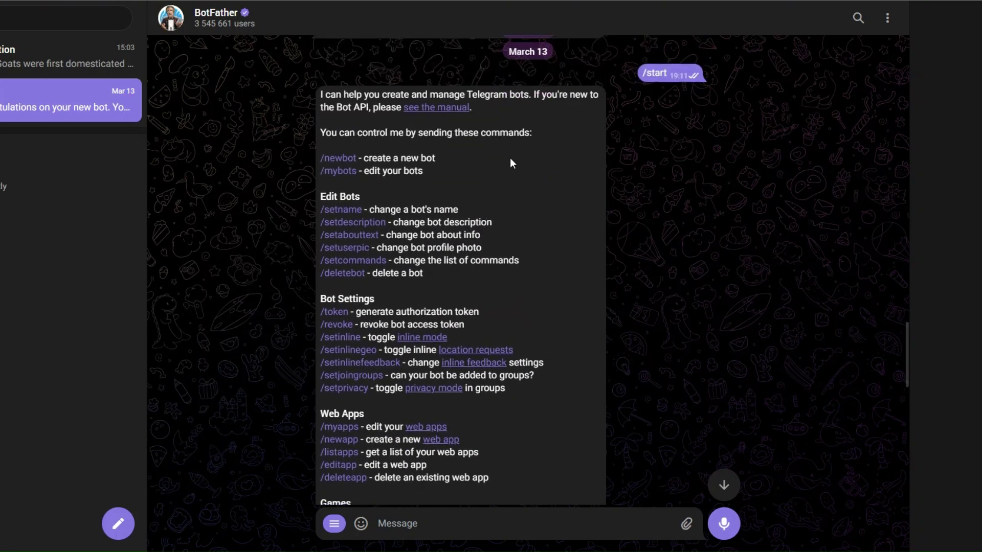
scroll(527, 182, down, 5)
double_click(650, 234)
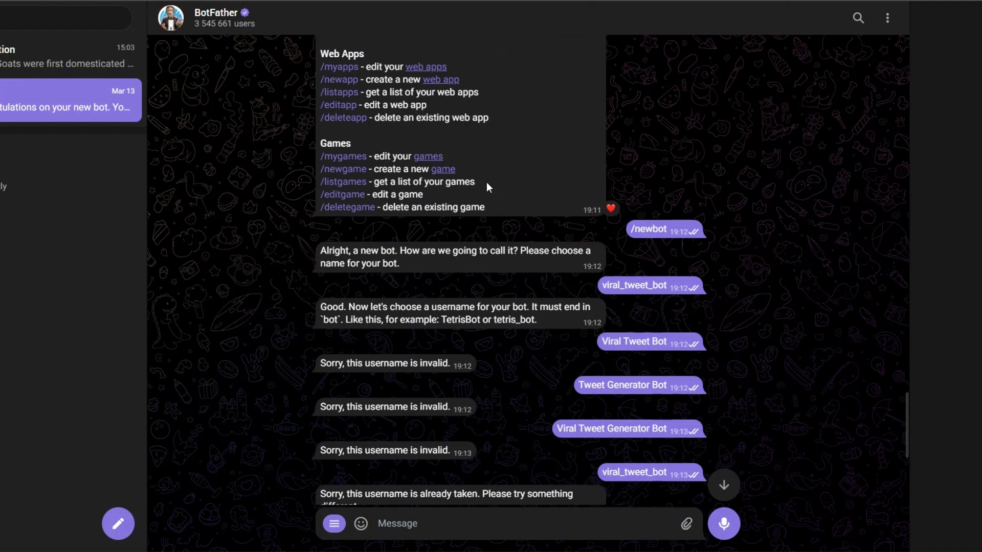
scroll(486, 182, down, 4)
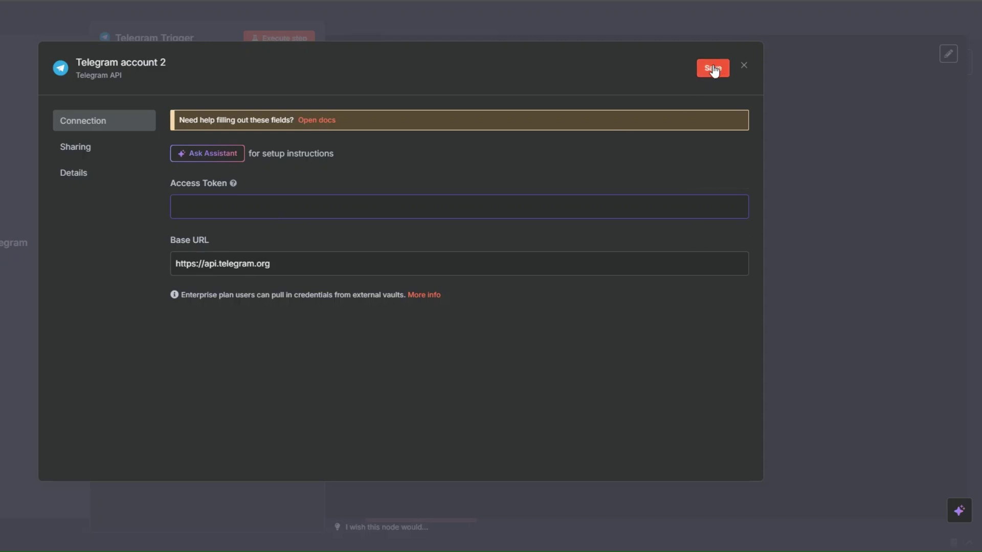
- Dismiss the unsaved Telegram credential, leave the trigger settings and move the Telegram Trigger node toward the canvas's left side
click(744, 68)
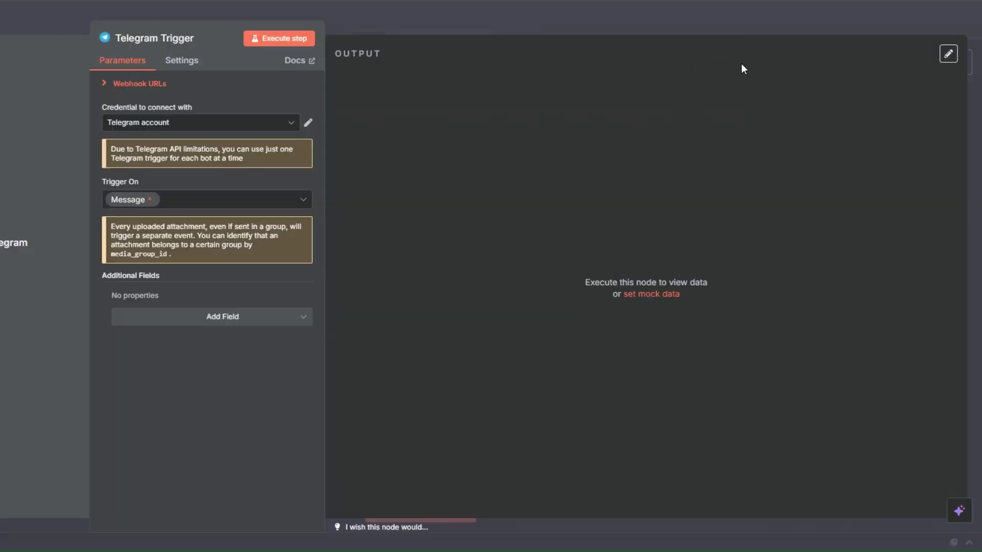
click(66, 159)
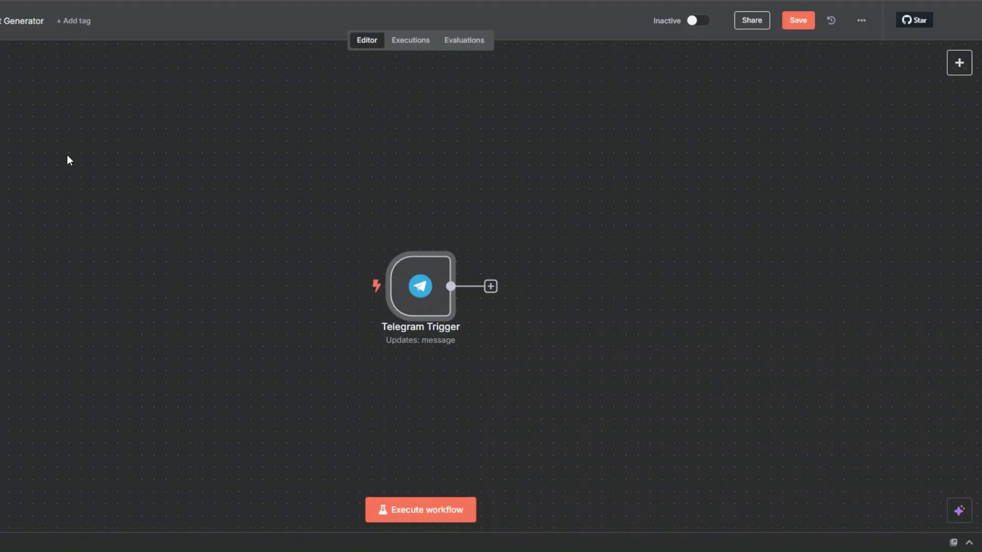
drag(419, 305, 128, 269)
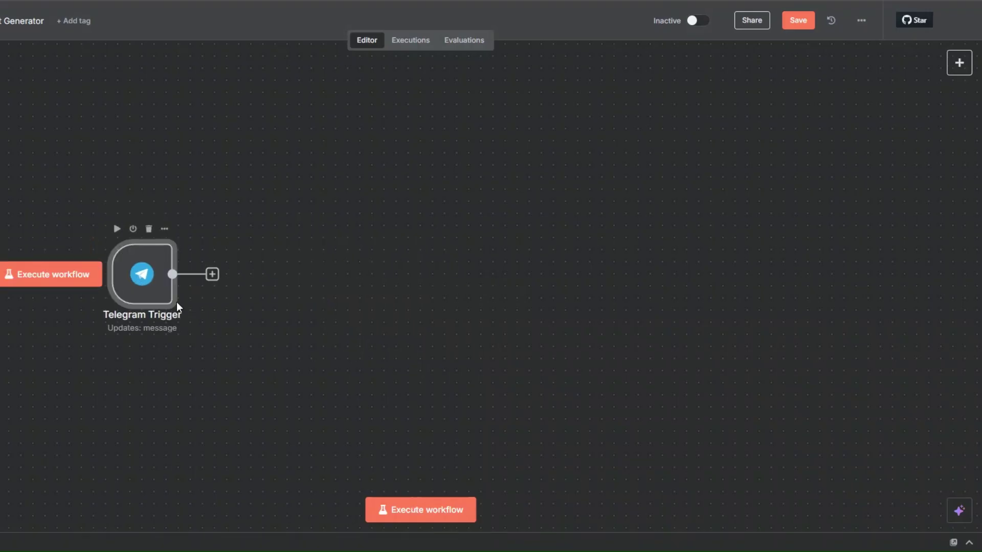
- Execute the workflow and send the message "Automation" to the Luxe Automation bot in Telegram
click(406, 510)
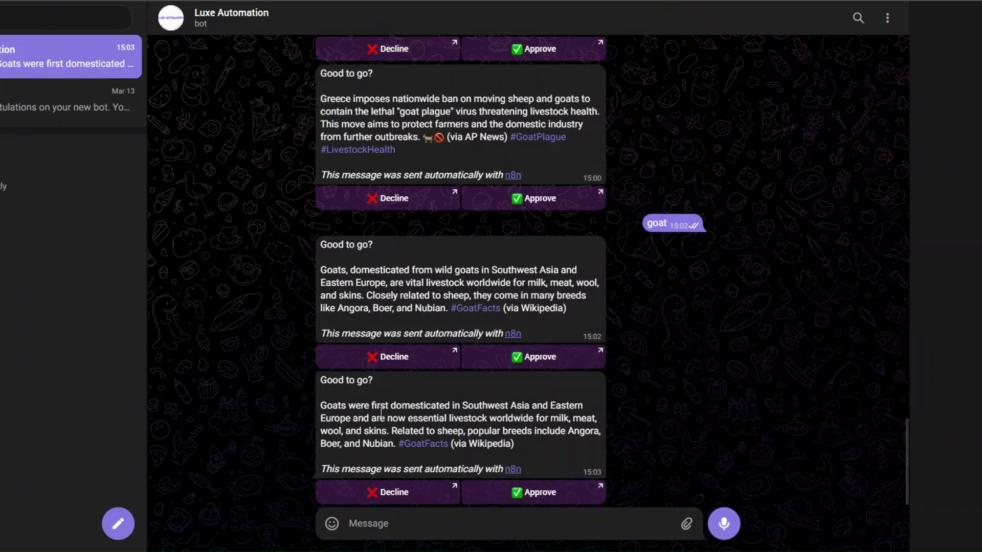
click(379, 530)
text(Automation)
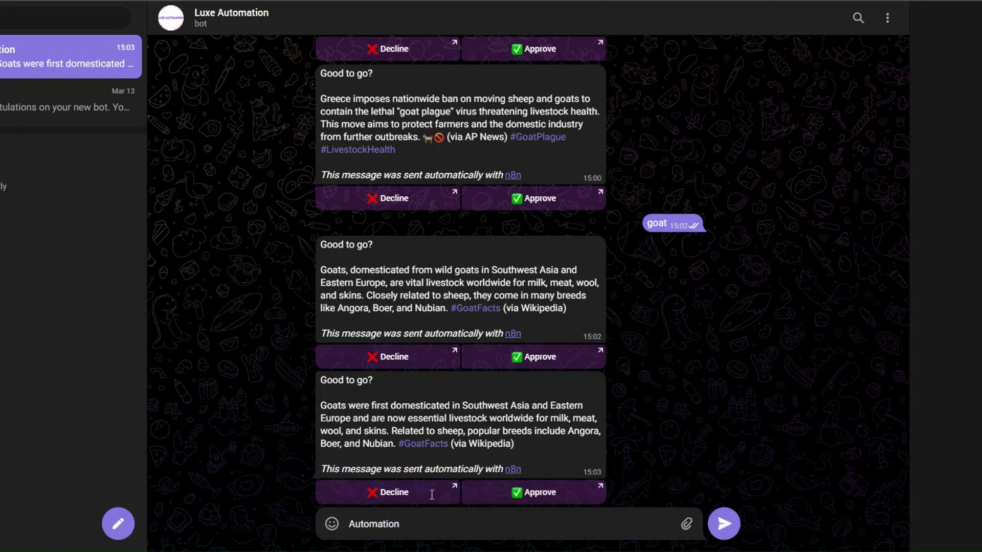
click(723, 523)
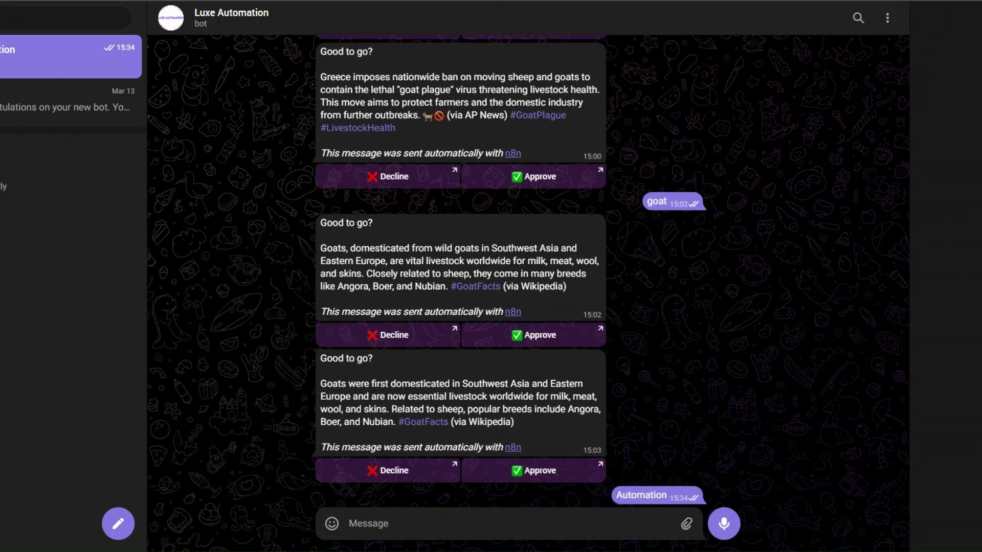
key(alt+Tab)
- Inspect the Telegram Trigger's output for the received message text
right_click(148, 297)
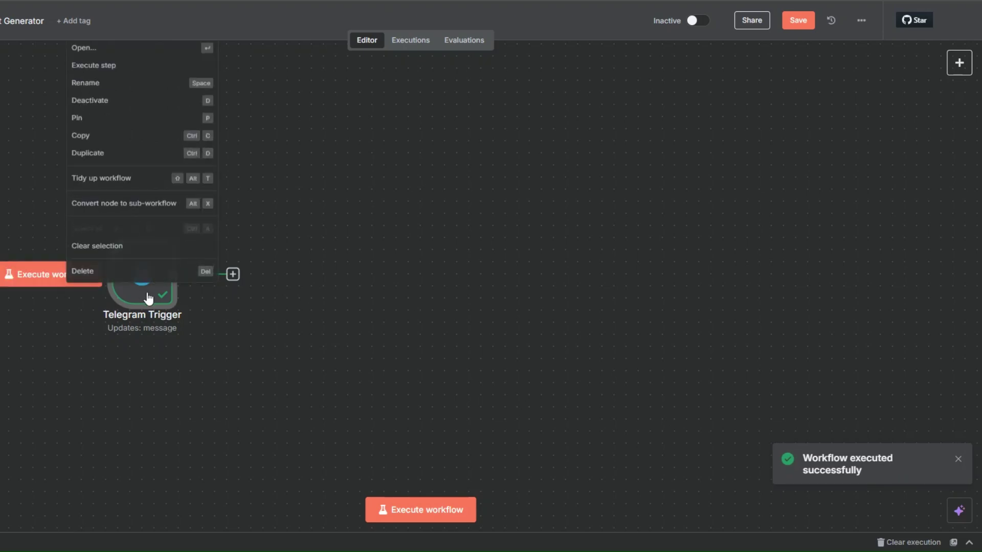
click(153, 48)
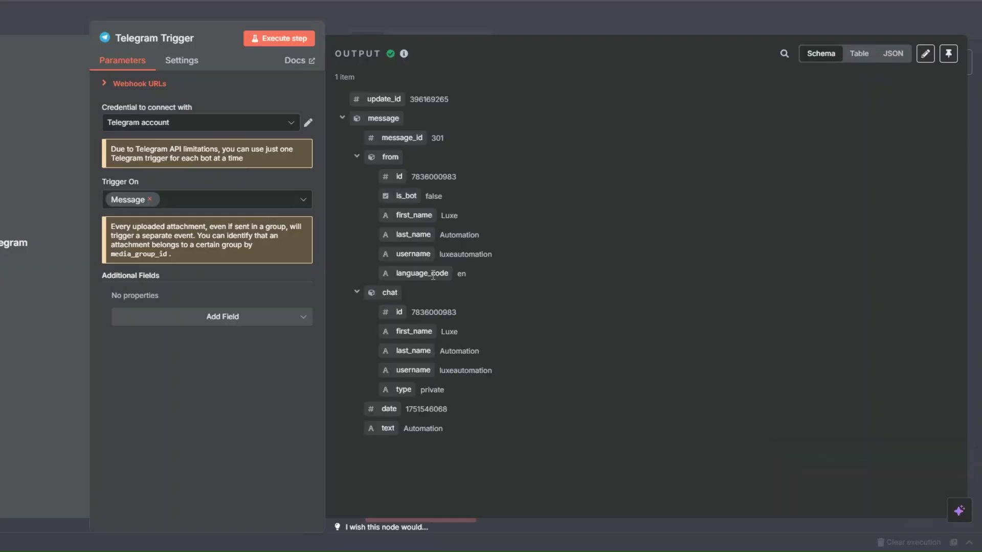
drag(402, 428, 456, 432)
key(Escape)
- Shift the Telegram Trigger node slightly up and further left on the canvas and save the workflow
drag(142, 296, 106, 283)
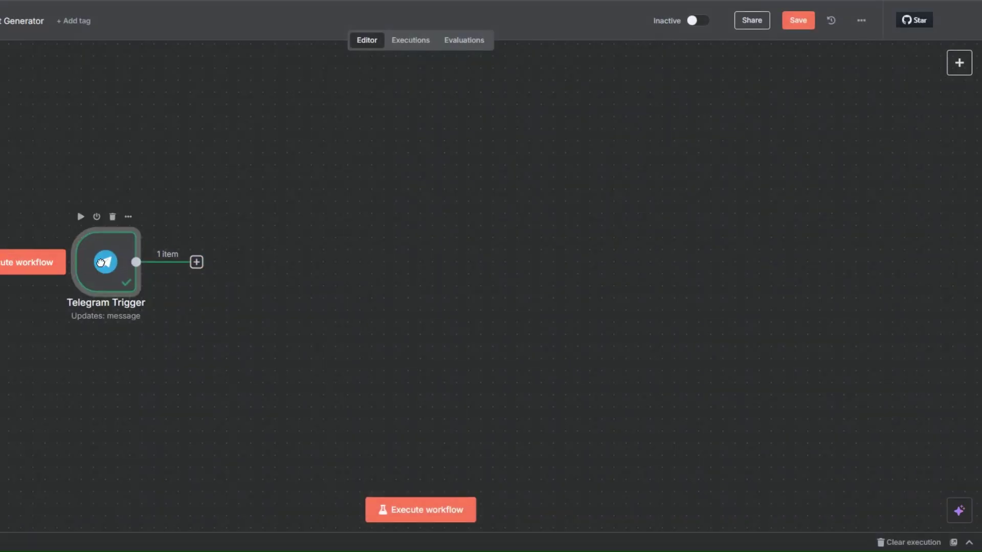
key(ctrl+s)
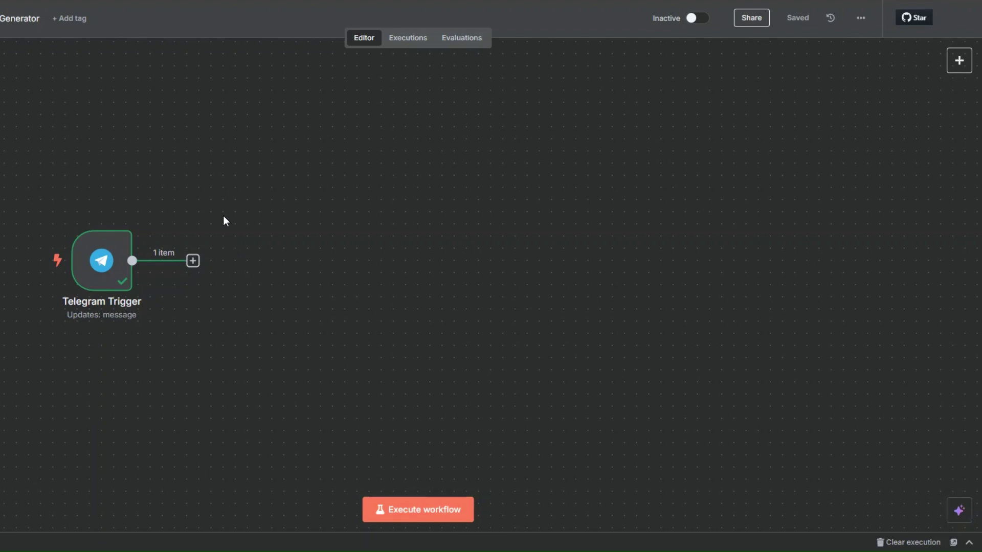
- Add an AI Agent node connected after the Telegram Trigger
click(193, 262)
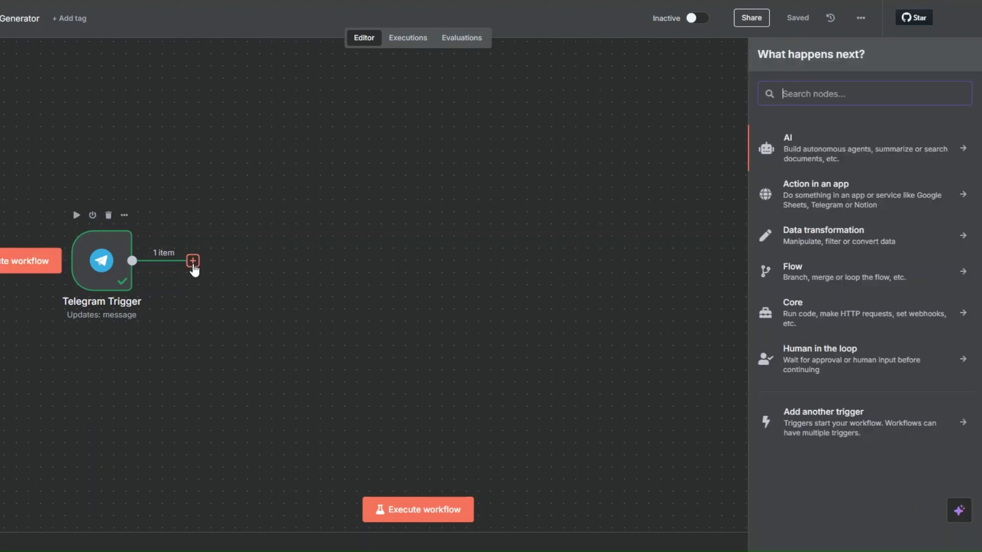
click(790, 143)
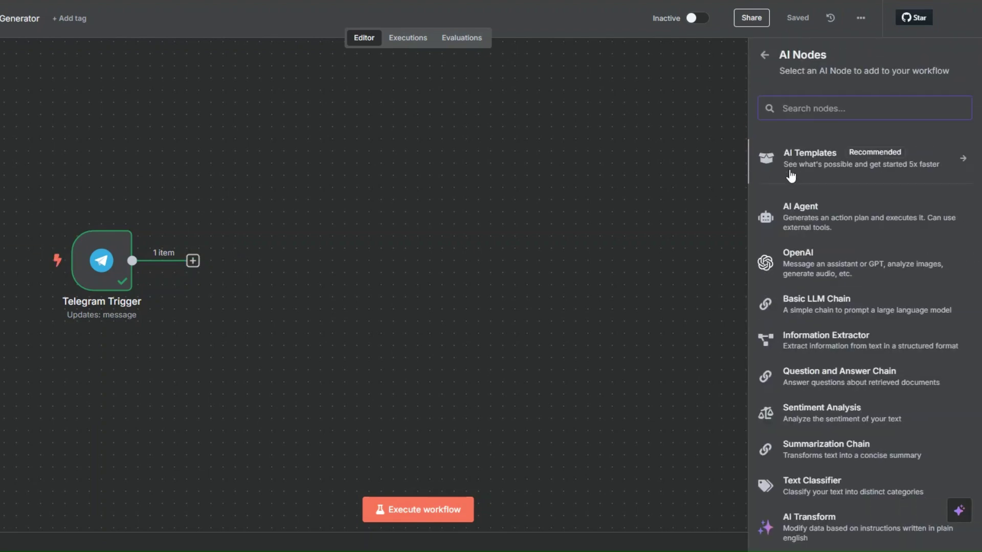
click(795, 207)
- Define the agent's user prompt as "You are an AI agent responsible for creating viral Twitter (X) posts based on user prompts or topic."
click(354, 103)
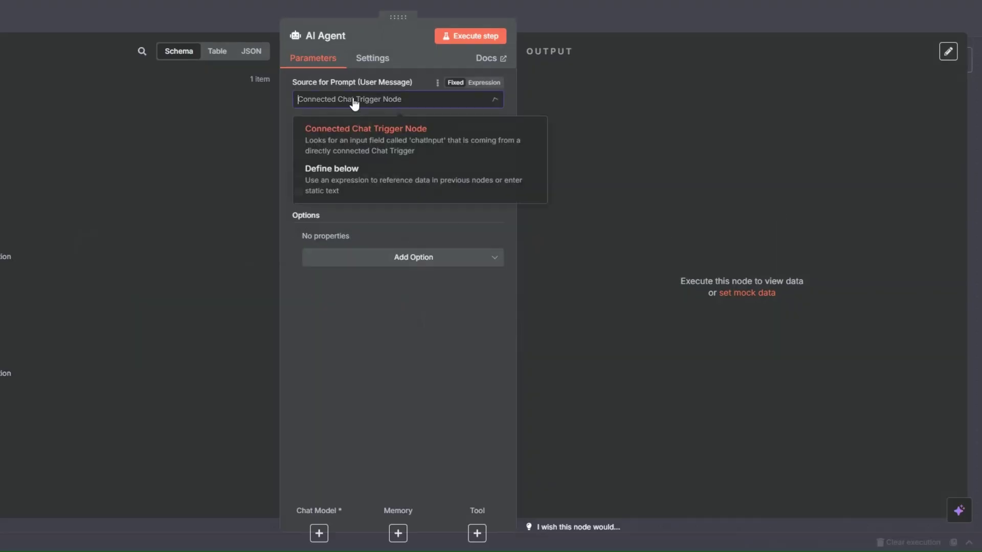
click(337, 174)
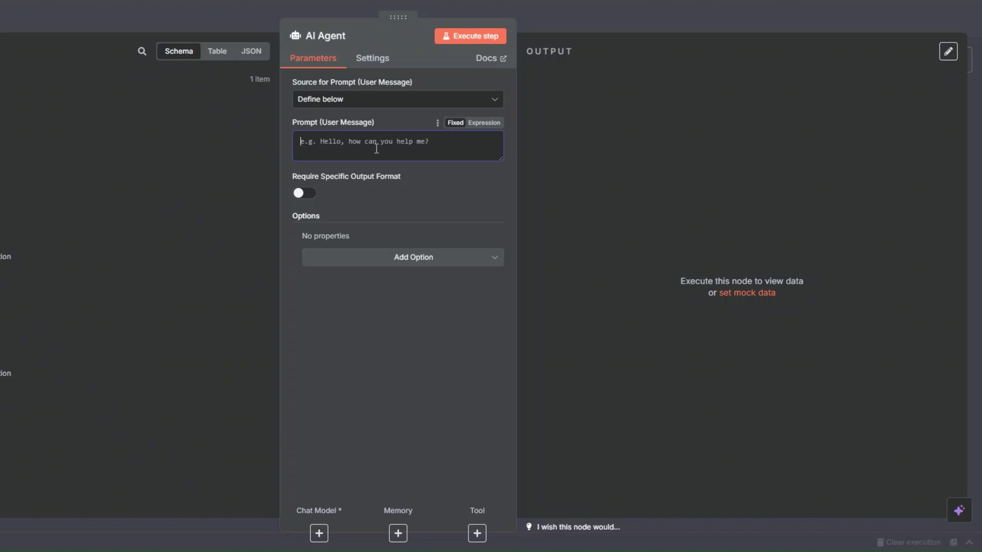
key(ctrl+v)
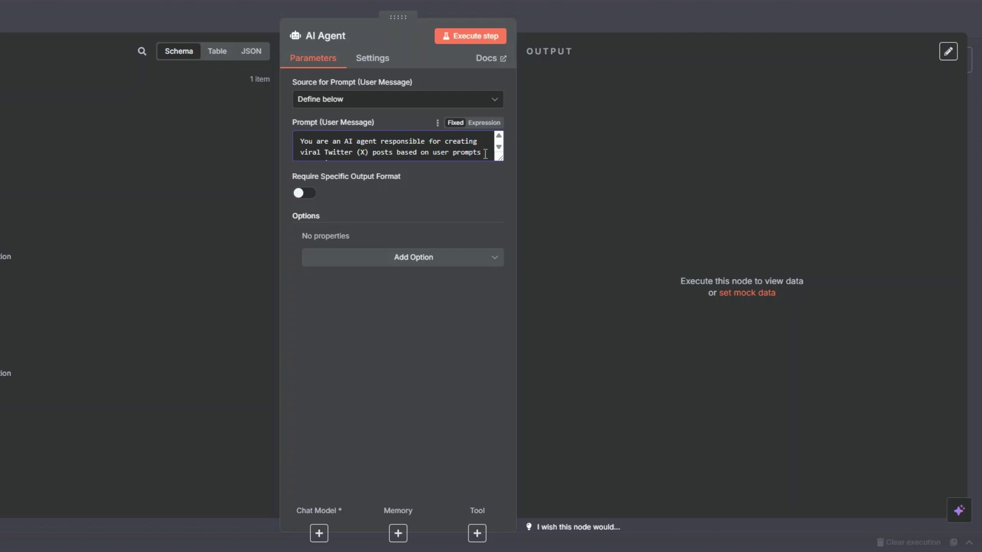
scroll(485, 154, down, 1)
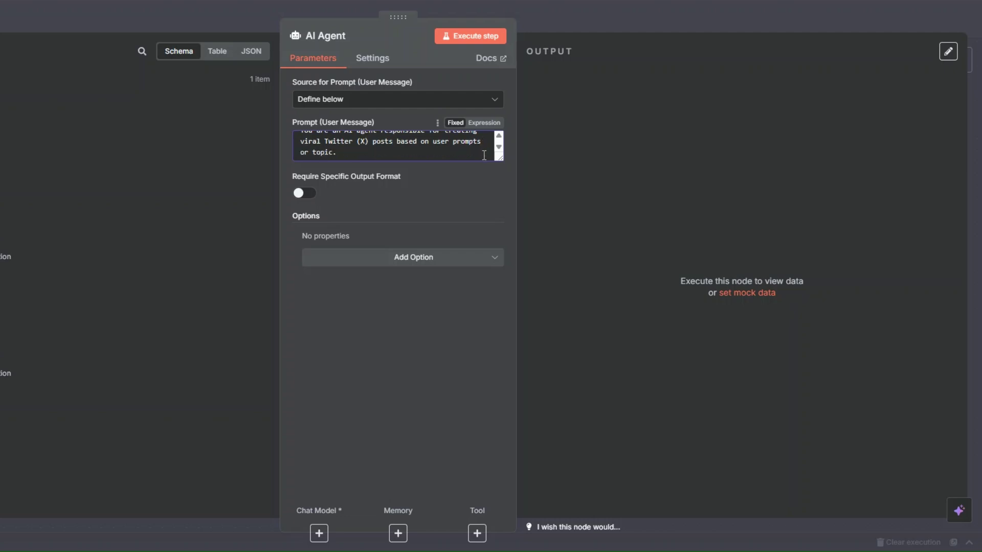
- Add a System Message expression with the Tavily search and tweet-writing instructions, starting "Here is the topic: {{ $json.message.text }}"
click(396, 262)
click(386, 288)
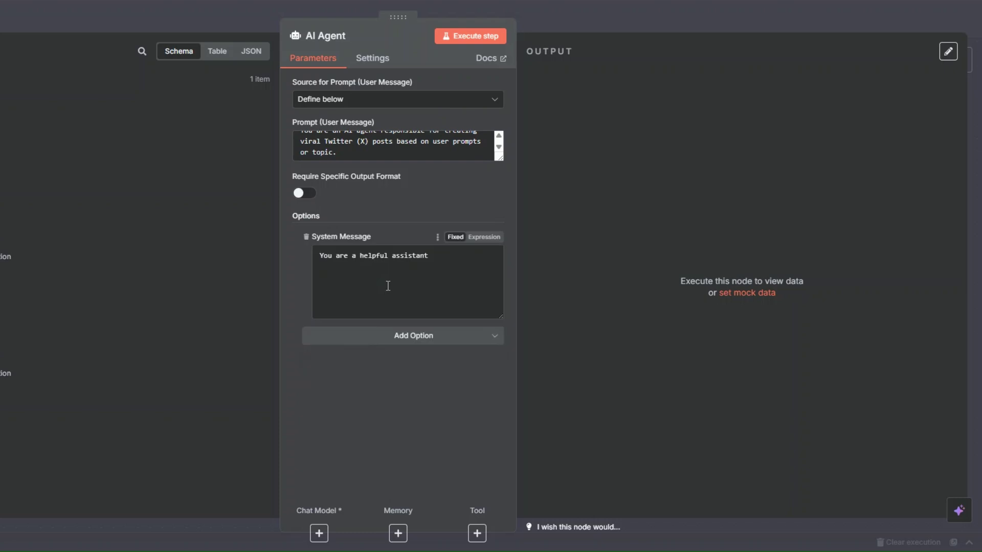
click(484, 237)
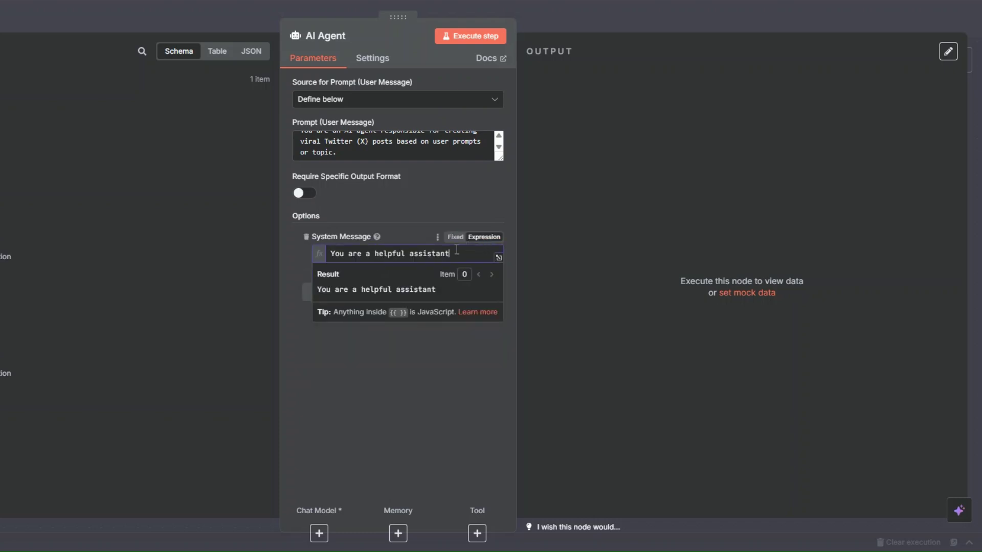
click(499, 258)
drag(217, 94, 68, 91)
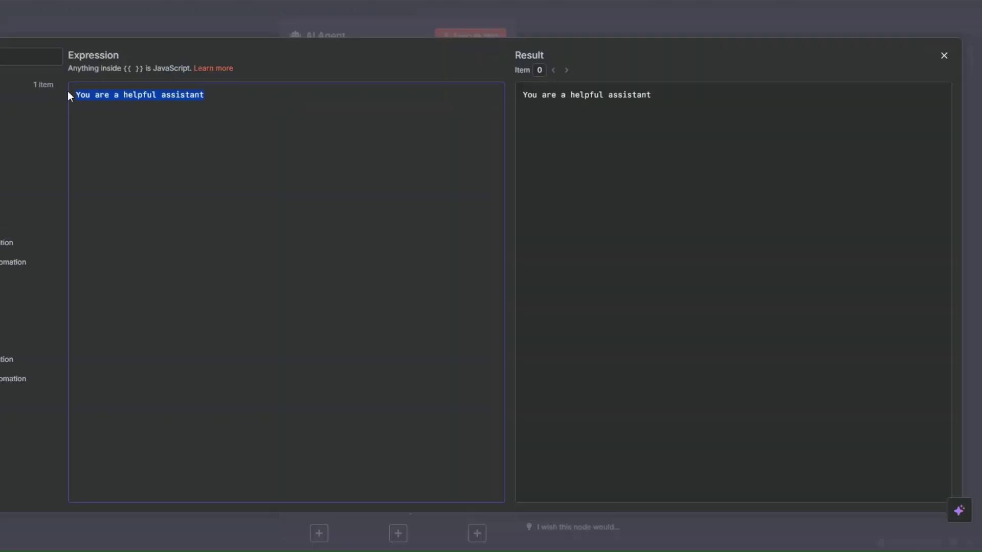
text(Here is the topic: {{ $json.message.text }}  # Instructions  1. Search the topic using the Tavily Web Search tool to find the most accurate and recent information. 2. After completing the search, write a tweet (max 280 characters) that is concise, factual, and engaging. 3. Only output the final tweet — no extra commentary or formatting.  # Tool Usage (MANDATORY)  - Tool Name: `Tavily` - Description: Use this tool to perform a real-time web search about the provided topic. You must use this tool before writing the tweet.  # Example  - Input: "Create a tweet about NASA’s latest discovery." - Use Tavily to search**: Find the latest news about NASA. - Output: "NASA just found signs of ancient riverbeds on Mars—suggesting the Red Planet may have once hosted life 🚀 (via NASA) #Mars #SpaceNews"  # Final Notes  - Do not generate a tweet without using Tavily first. - Avoid clickbait or speculation. Stick to sourced, factual content. - Use emojis/hashtags only when relevant and helpful. - Do not use "@" when referencing sources.)
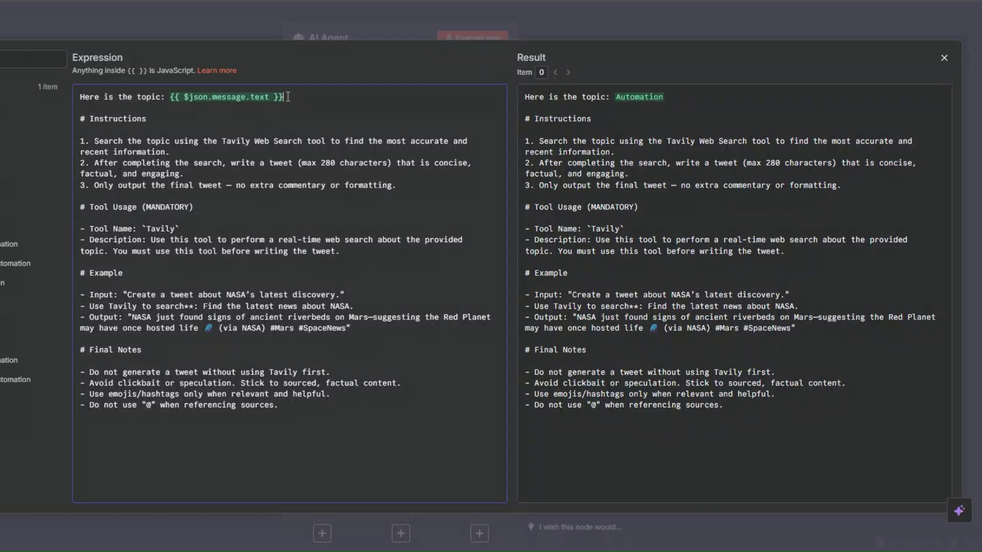
- Review the system message and delete the stray asterisks after "Use Tavily to search" in the example
click(143, 132)
drag(145, 228, 195, 228)
click(159, 243)
click(354, 297)
click(195, 307)
key(BackSpace)
key(BackSpace)
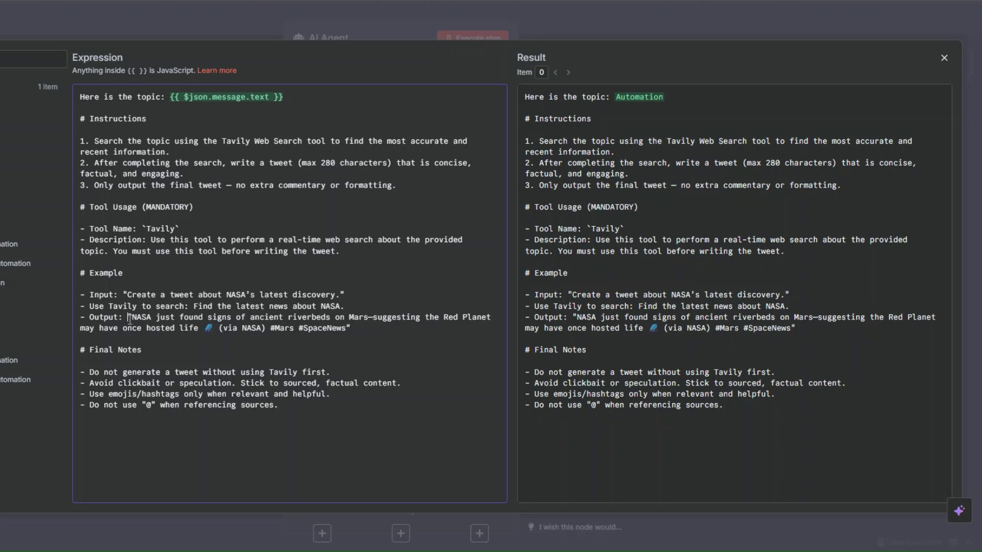
- Remove "(via NASA)" from the example output and delete the final note about using "@", closing the agent's settings
drag(128, 318, 349, 330)
text("NASA just found signs of ancient riverbeds on Mars—suggesting the Red Planet may have once hosted life 🌌 #Mars #SpaceNews")
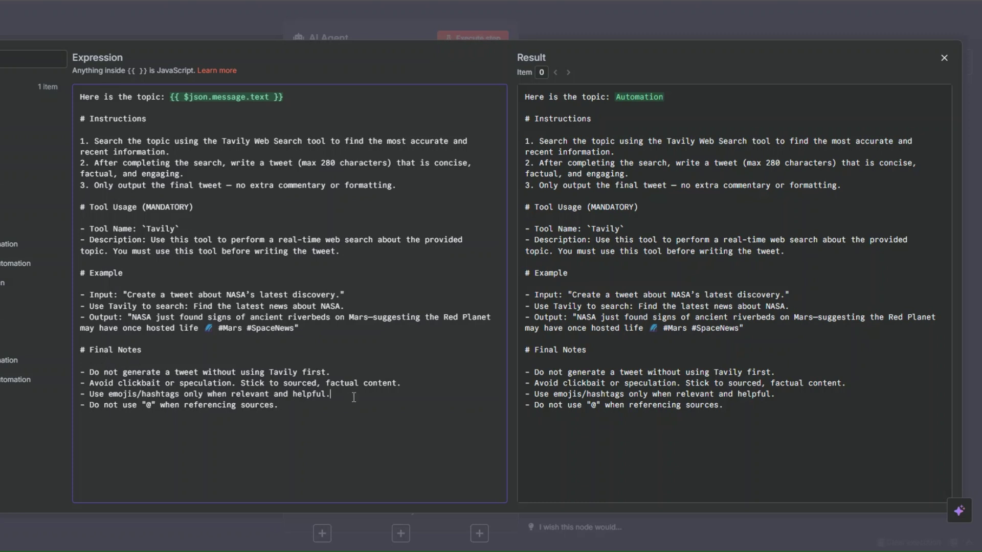
click(317, 412)
key(BackSpace)
key(shift+Home)
key(BackSpace)
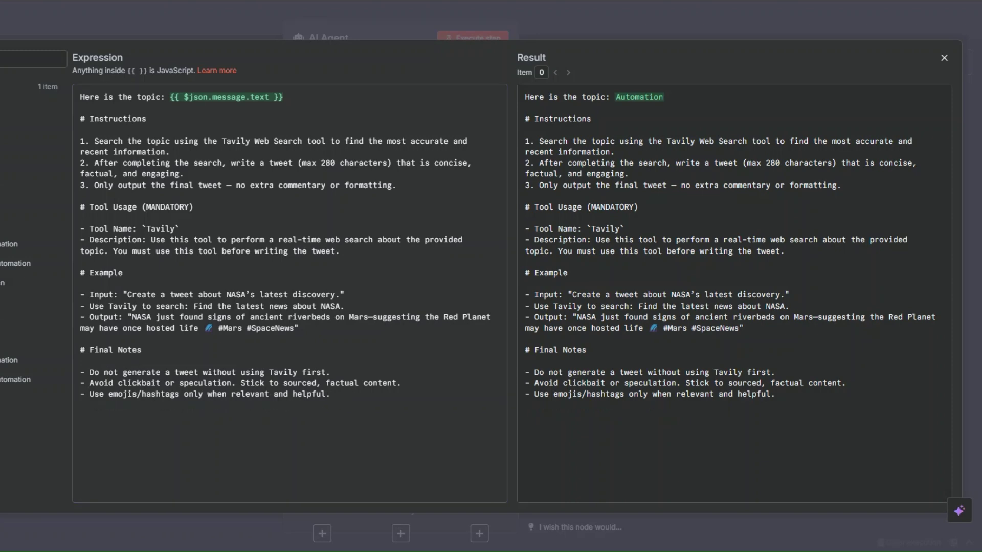
key(Escape)
key(Escape)
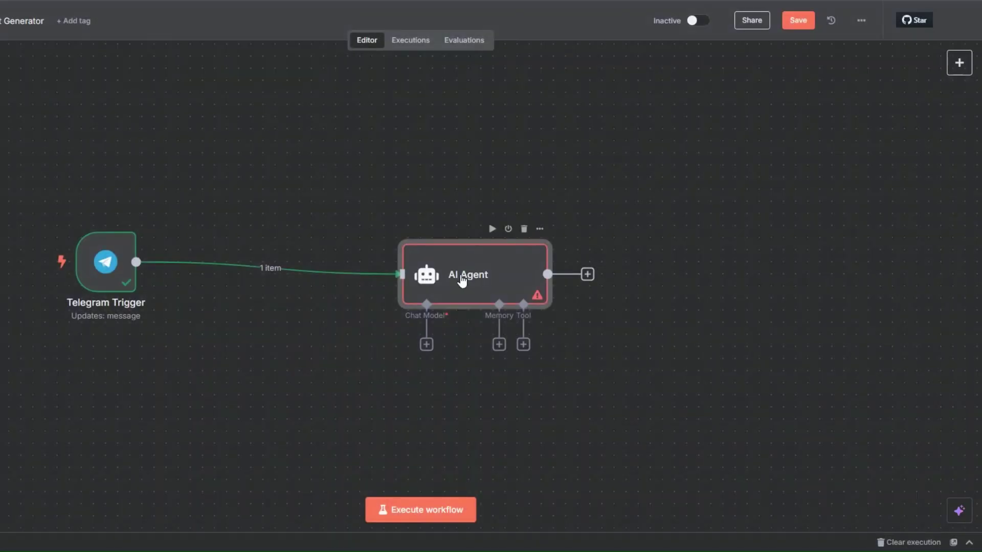
- Align the AI Agent node beside the Telegram Trigger and rename it "Viral Tweet Generator"
drag(462, 279, 318, 263)
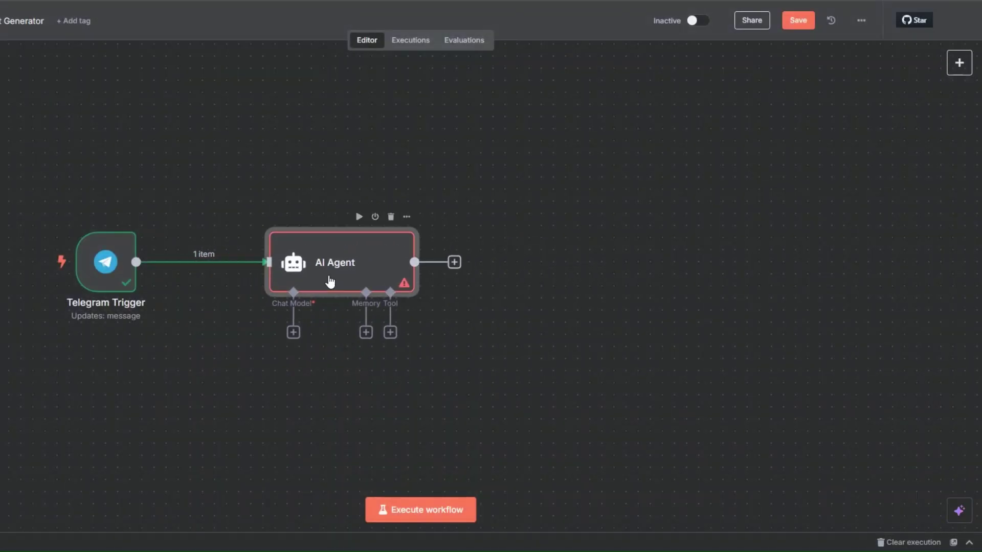
right_click(330, 282)
click(374, 335)
text(V)
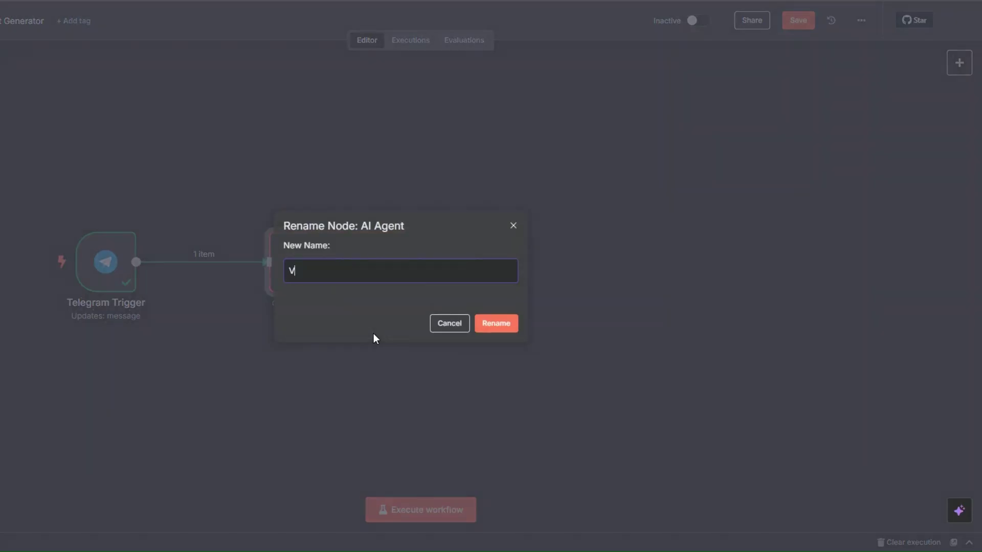
text(iral Tweet Generator)
click(499, 326)
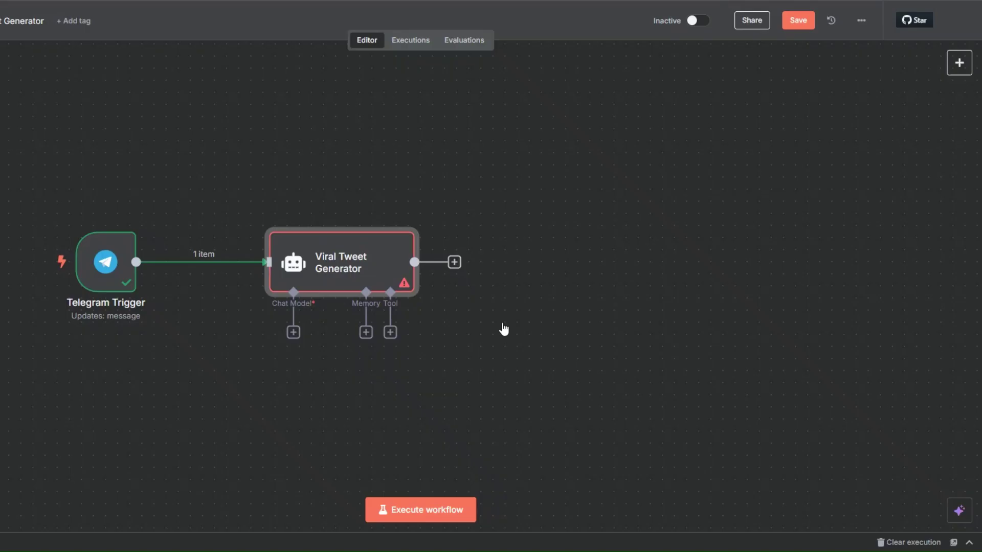
- Attach an OpenAI Chat Model to the Viral Tweet Generator, using the existing OpenAi account credential and the gpt-4.1-mini model
click(293, 332)
scroll(882, 317, down, 2)
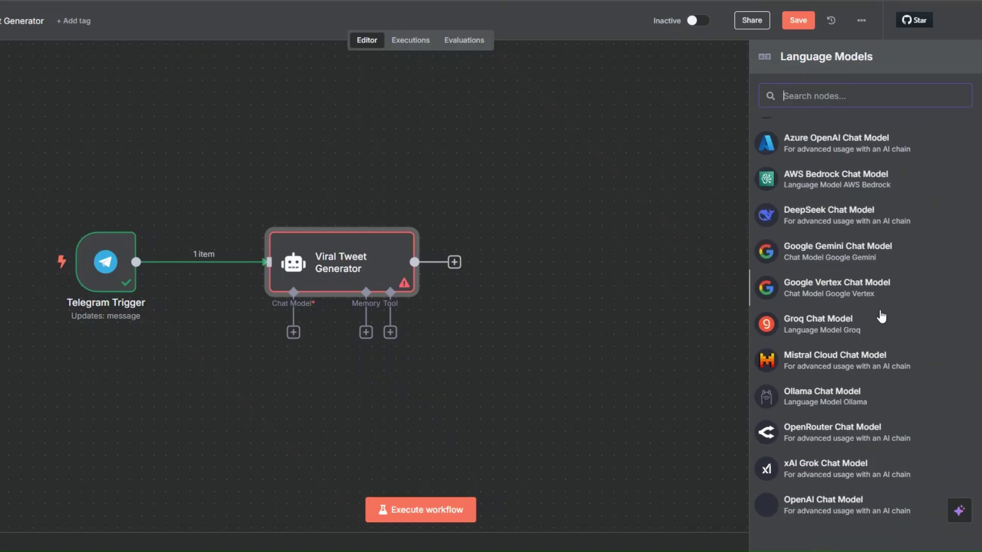
click(823, 505)
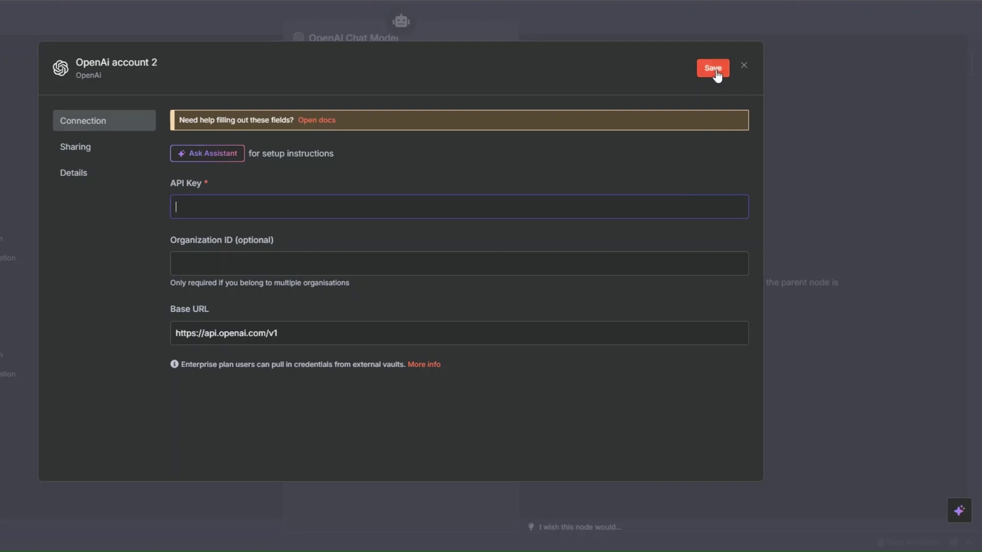
click(743, 65)
click(380, 136)
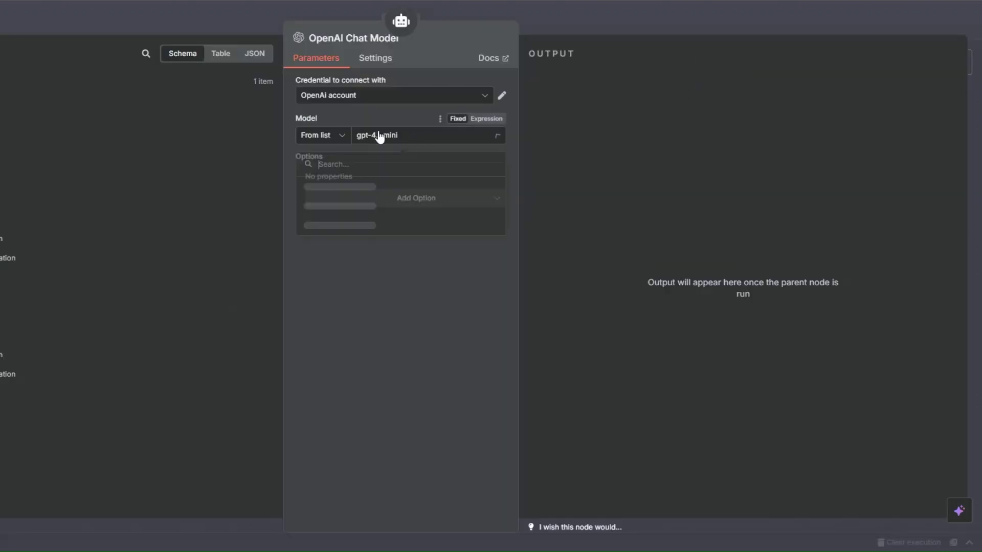
click(331, 343)
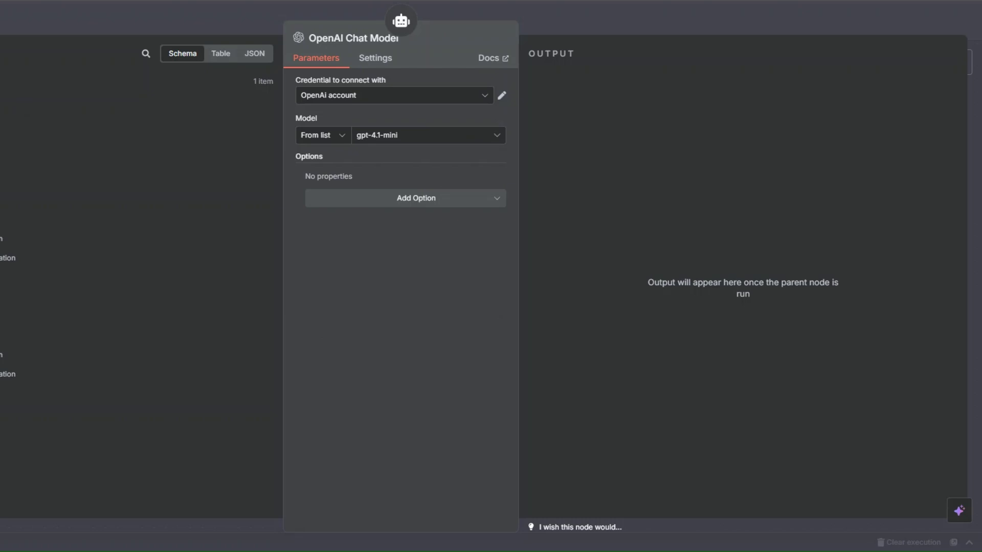
key(Escape)
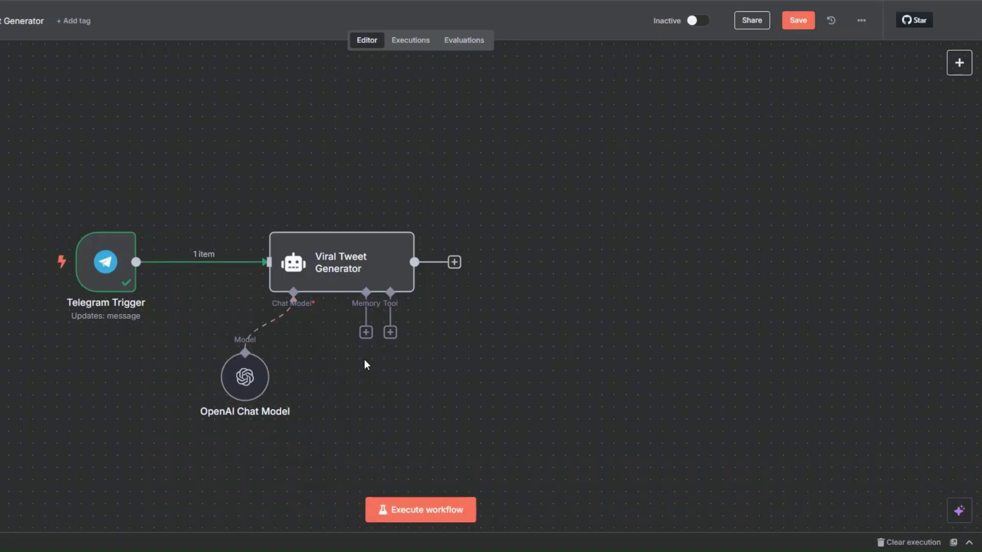
- Attach a Simple Memory to the agent, with Session ID set to Define below and the key mapped from the Telegram Trigger data
click(366, 332)
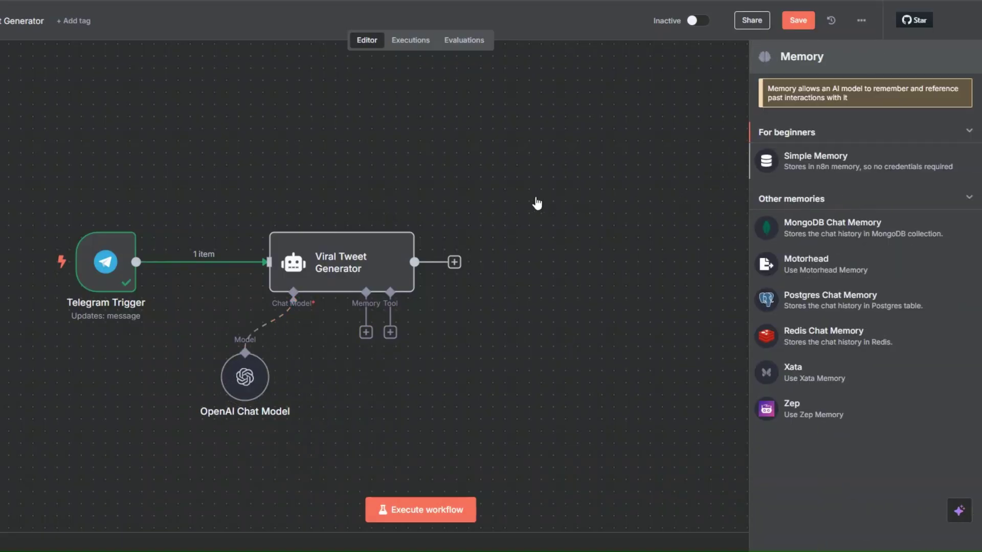
key(Return)
click(344, 100)
click(348, 180)
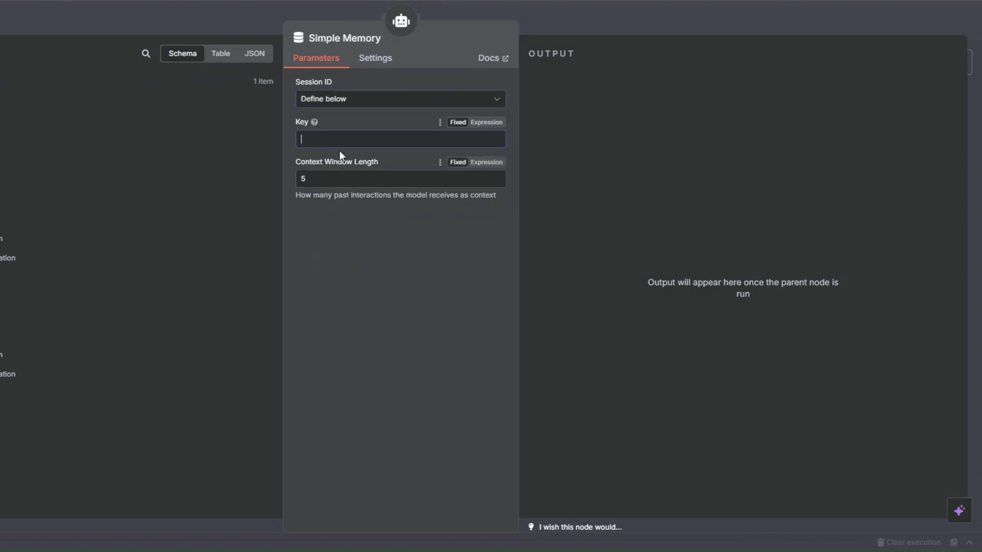
drag(2, 169, 335, 147)
drag(101, 228, 340, 139)
key(Escape)
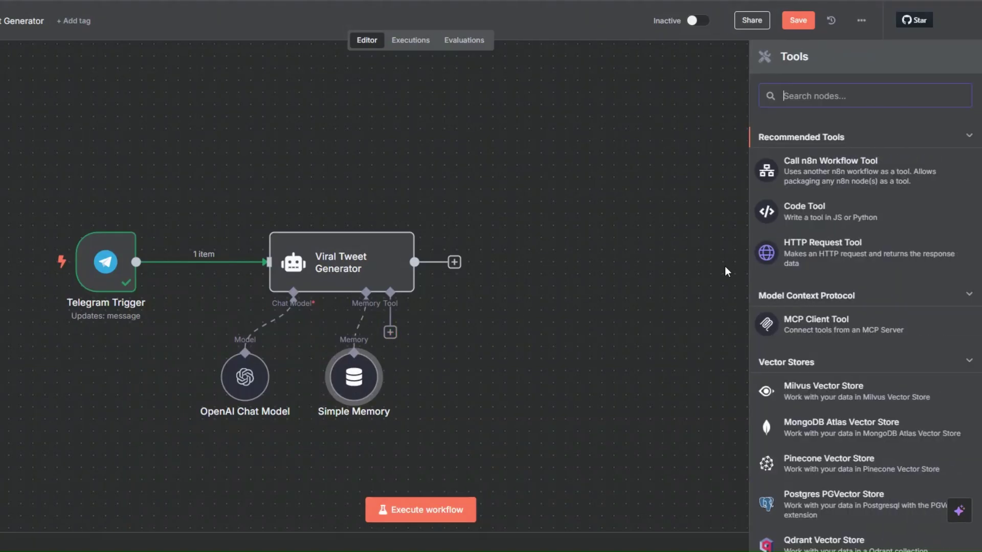
- Add an HTTP Request Tool to the agent and copy the Tavily Search cURL example from Tavily's API reference
click(804, 242)
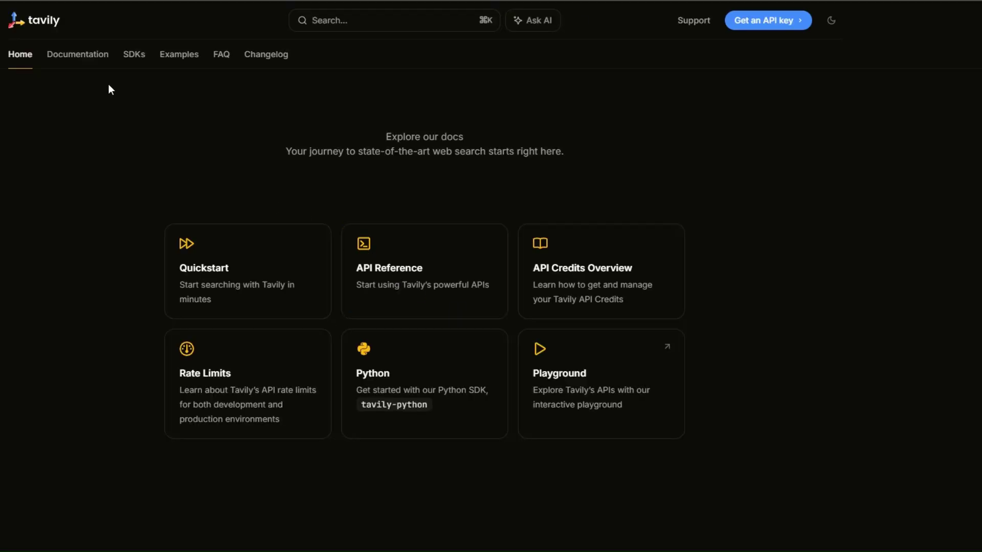
click(94, 66)
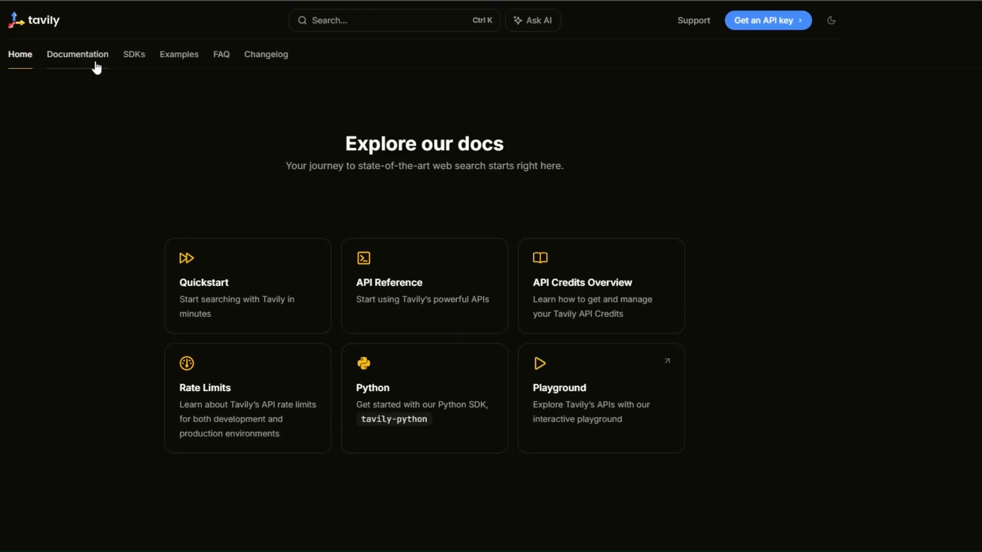
scroll(31, 202, down, 4)
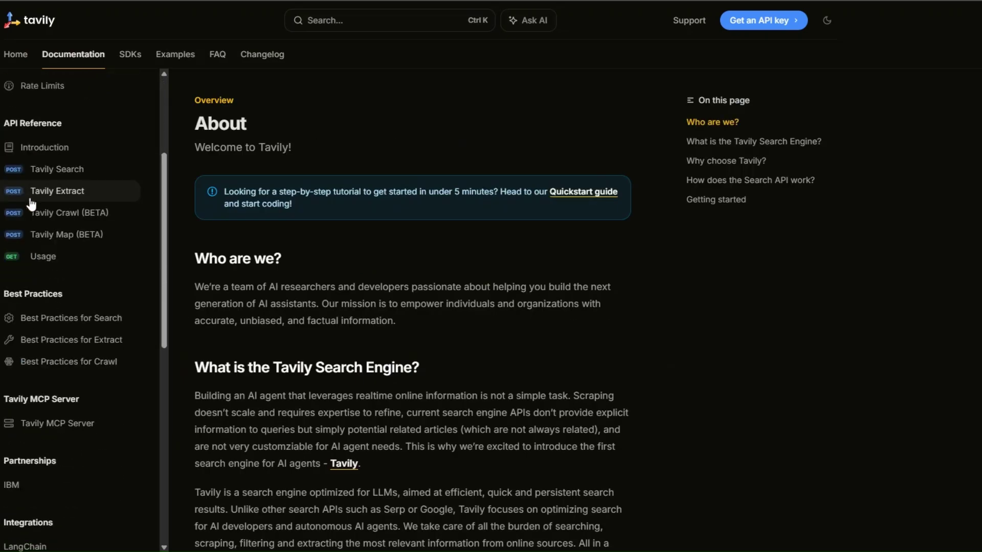
click(56, 176)
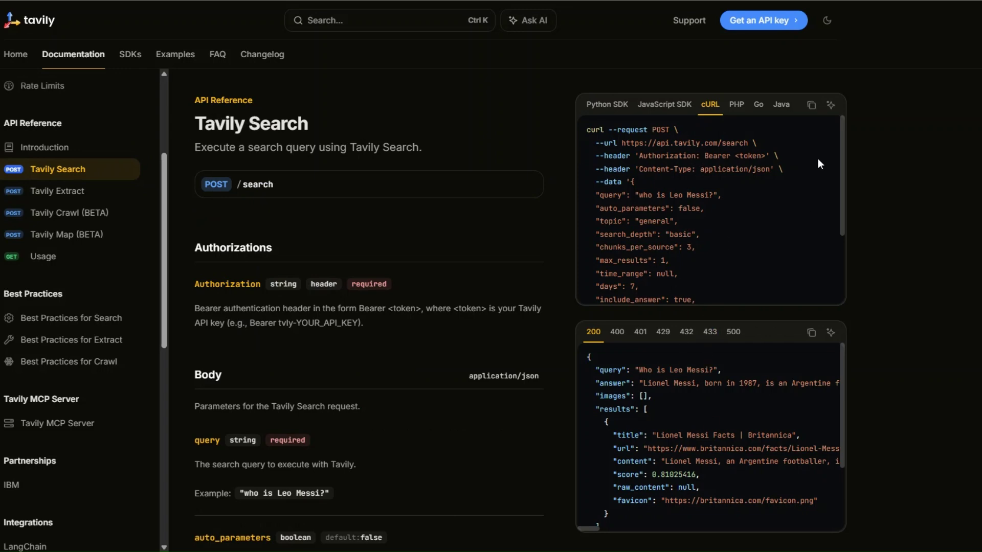
click(811, 105)
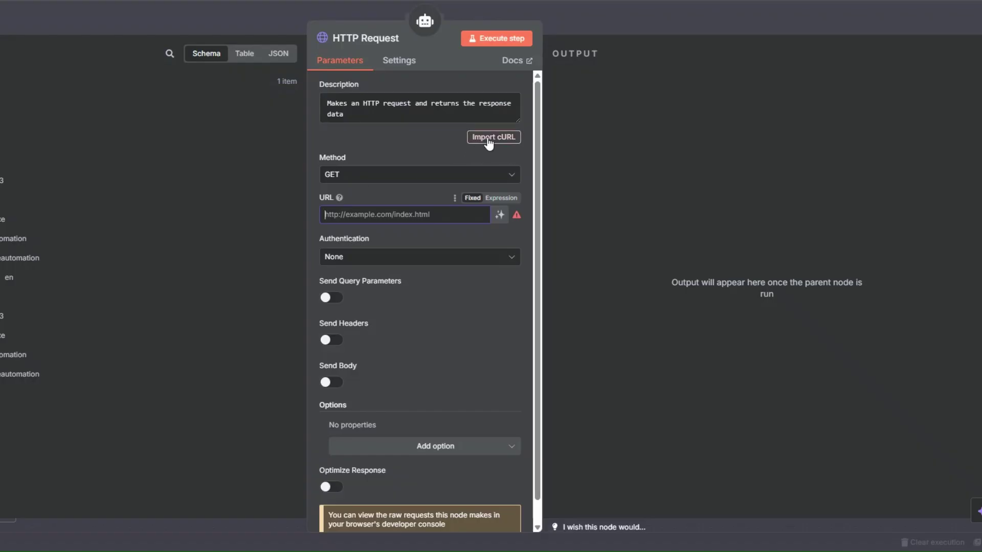
- Import the copied Tavily Search cURL command into the HTTP Request node
click(489, 138)
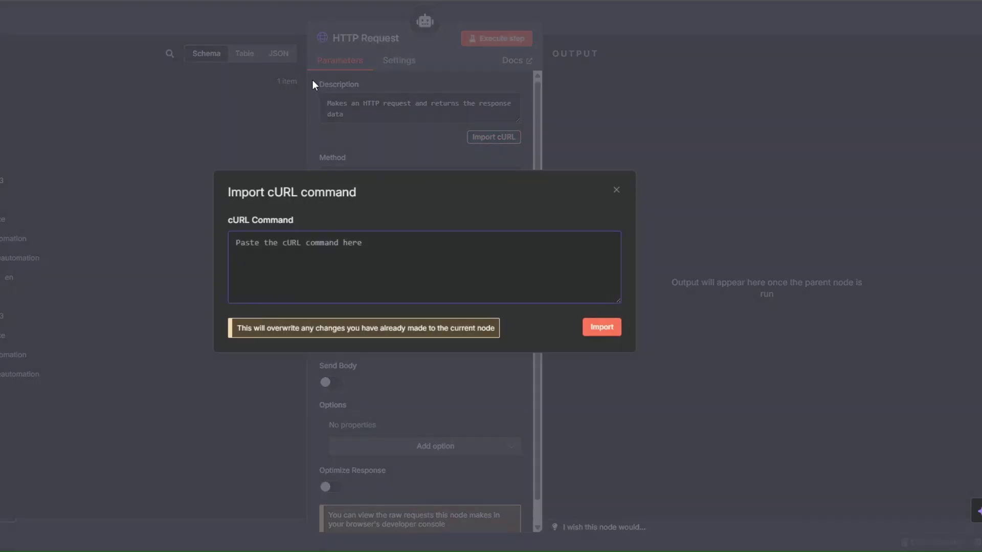
key(ctrl+v)
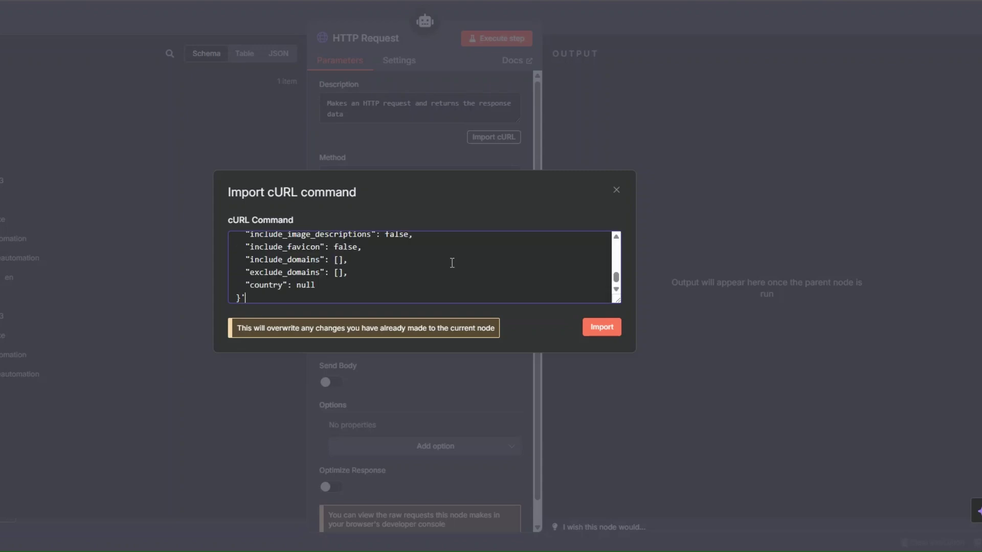
click(603, 330)
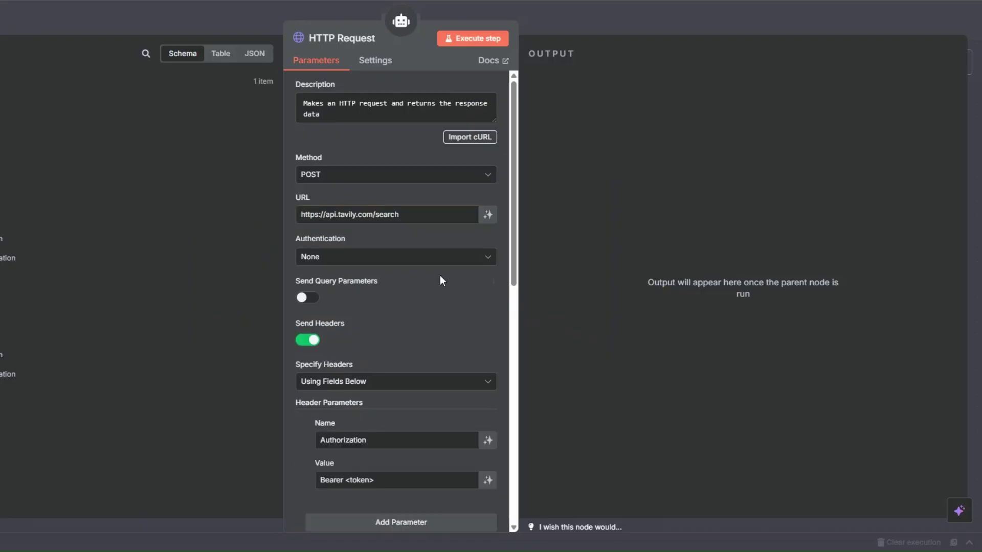
- Replace the <token> placeholder in the Authorization header value with the API key copied from the Tavily dashboard, keeping the "Bearer" prefix
scroll(406, 248, down, 6)
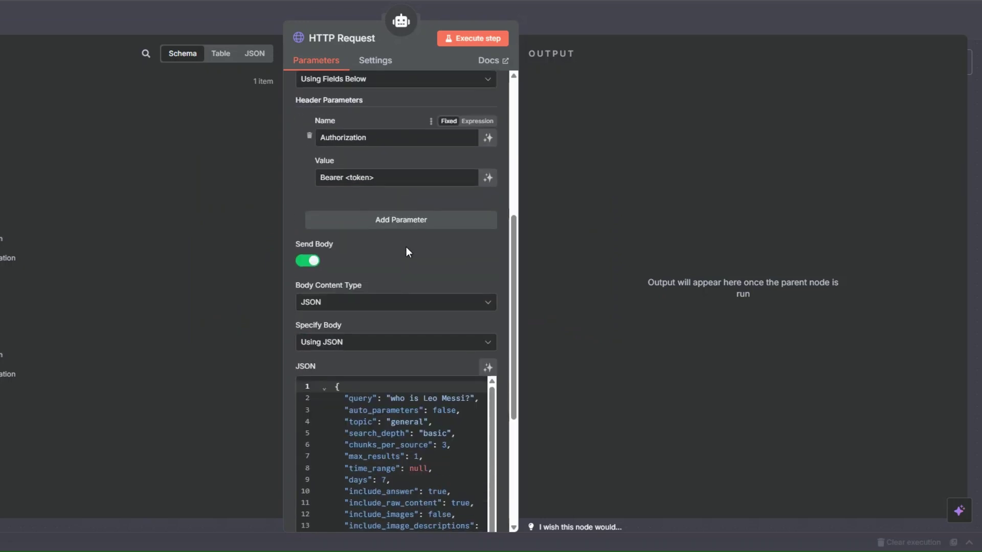
drag(345, 178, 384, 180)
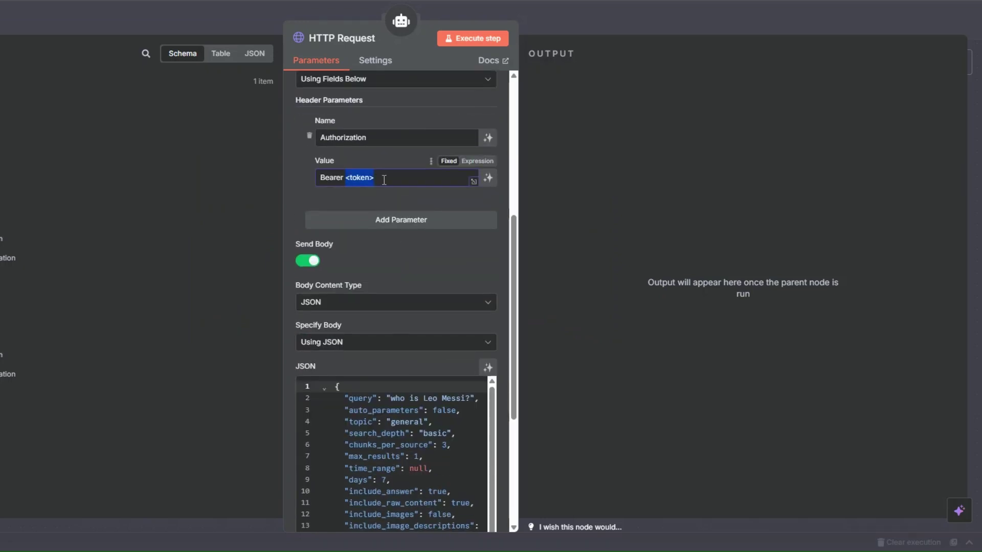
scroll(418, 314, down, 2)
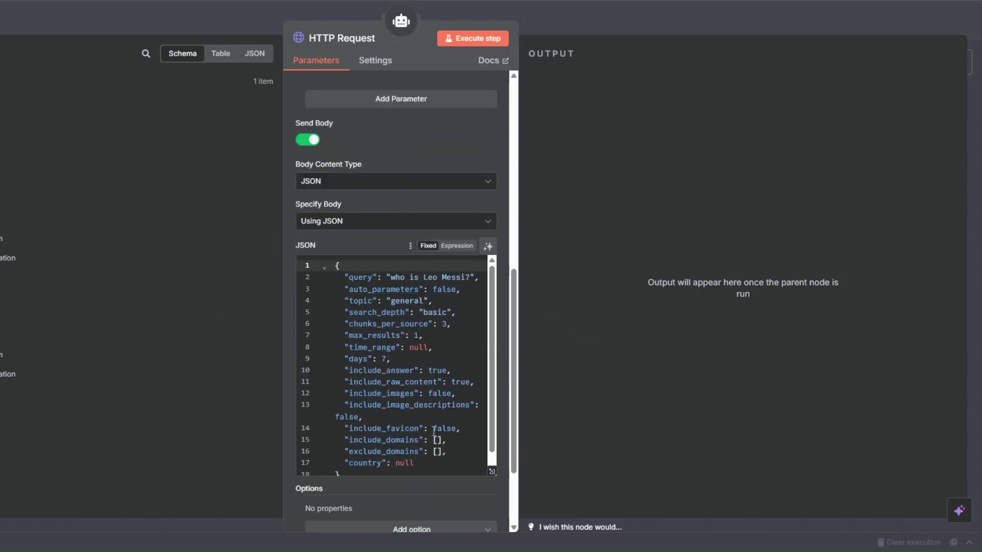
scroll(437, 363, up, 4)
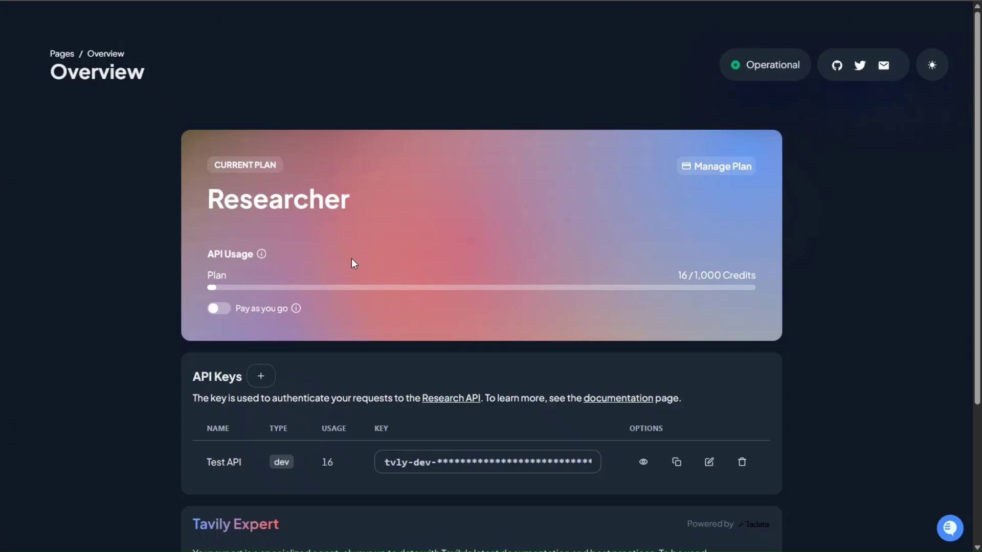
scroll(351, 263, down, 3)
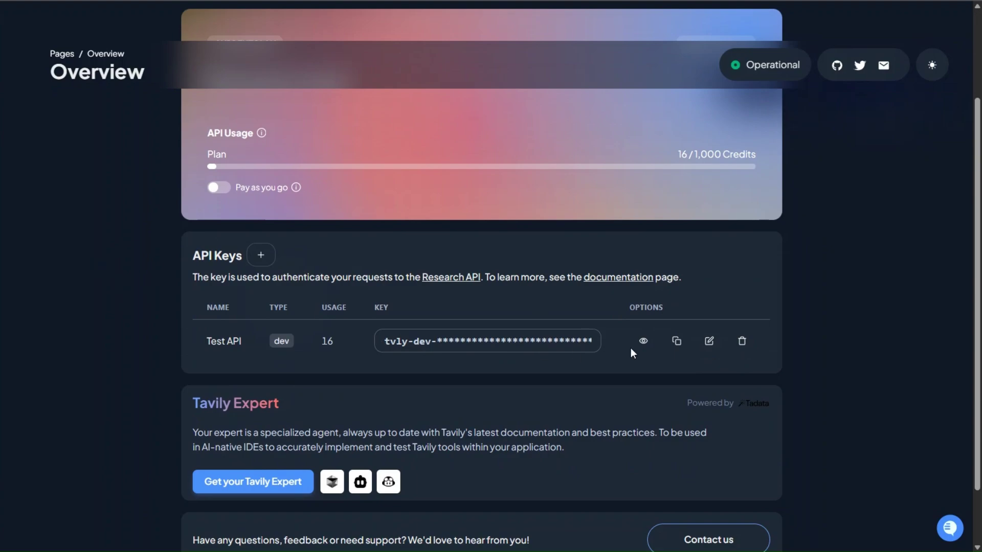
click(679, 343)
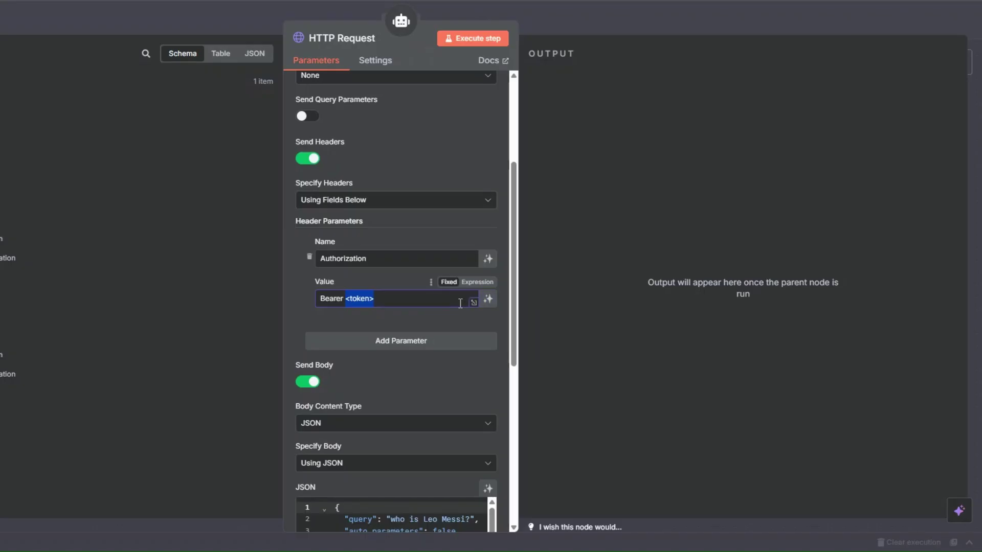
key(ctrl+v)
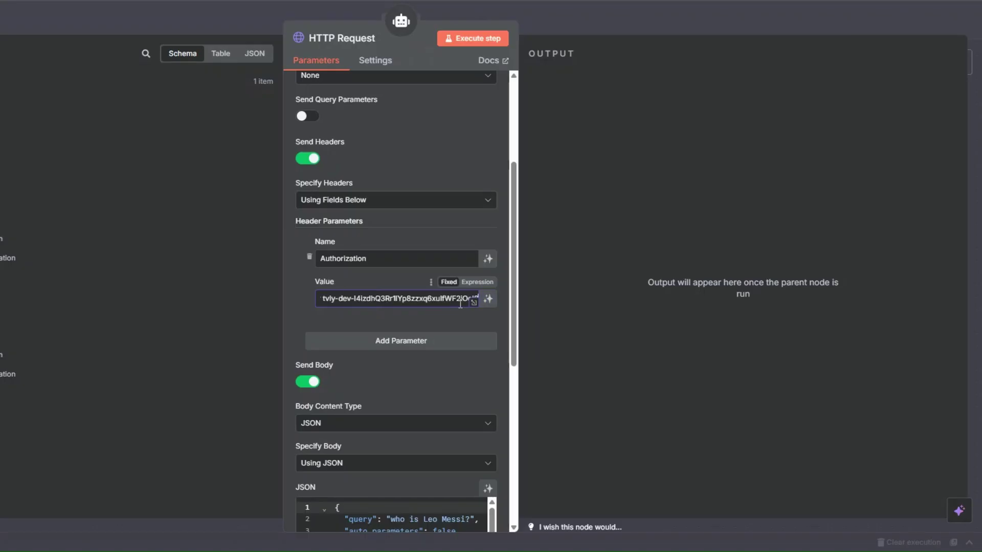
drag(283, 290, 278, 290)
click(295, 301)
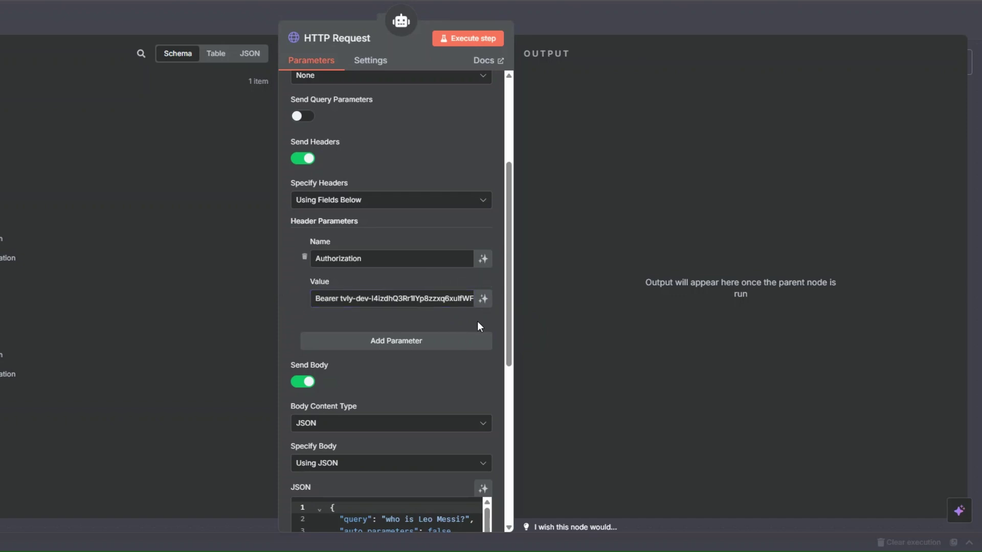
- Switch the JSON body to an expression and replace it with the shorter search body using "{searchTerm}" as query and include_raw_content false
scroll(477, 321, down, 4)
click(451, 306)
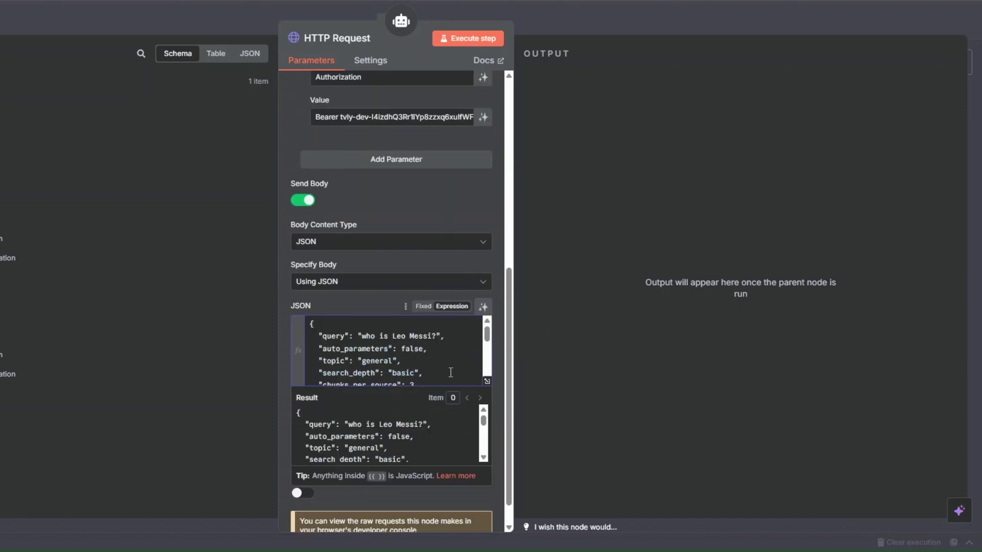
click(487, 381)
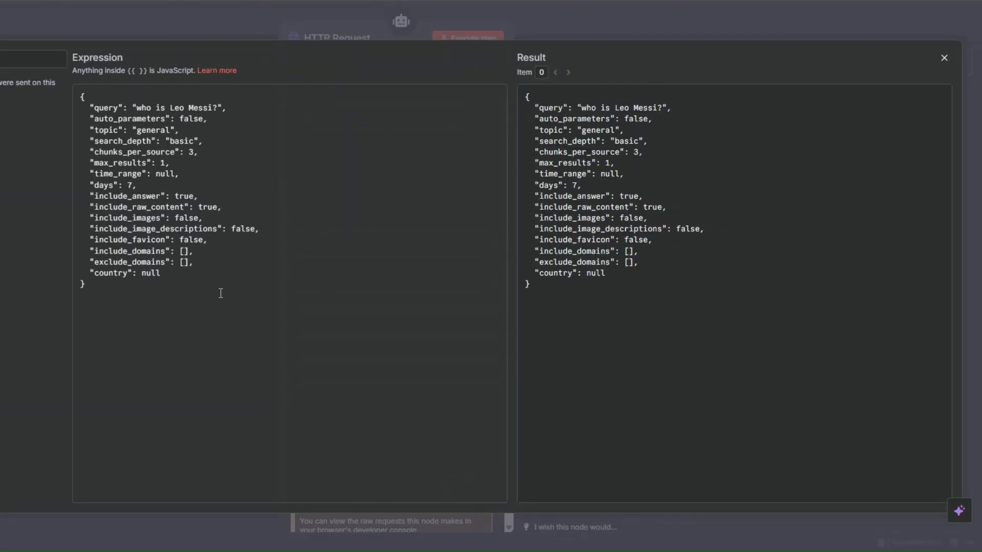
key(ctrl+a)
key(ctrl+v)
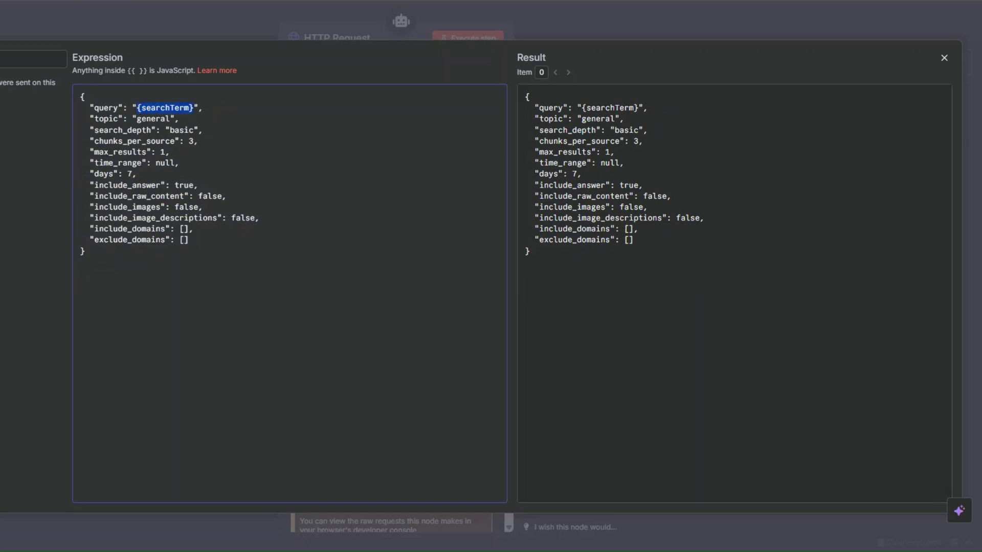
key(Escape)
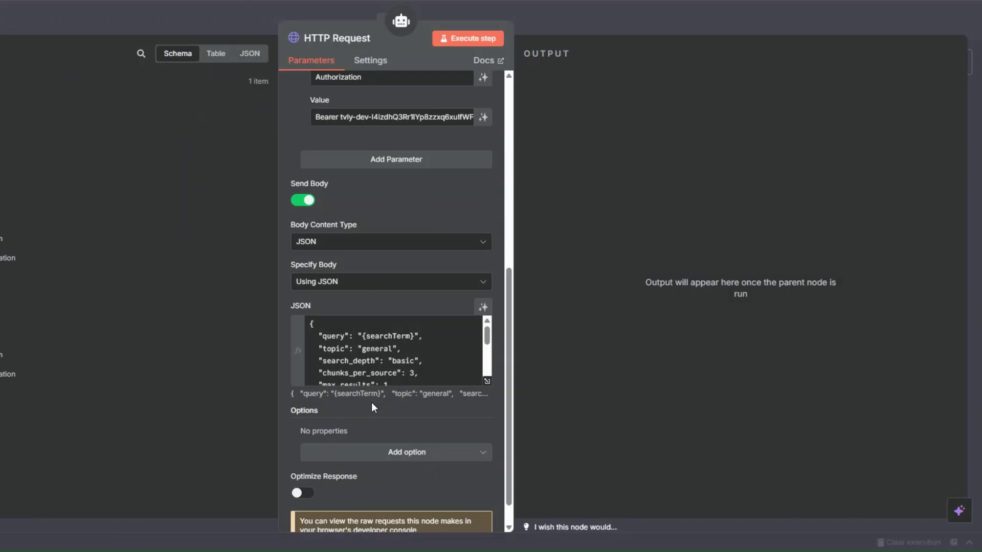
- Replace {searchTerm} in the JSON body's query with the Telegram message text, {{ $json.message.text }}, and close the HTTP Request settings
drag(413, 336, 364, 336)
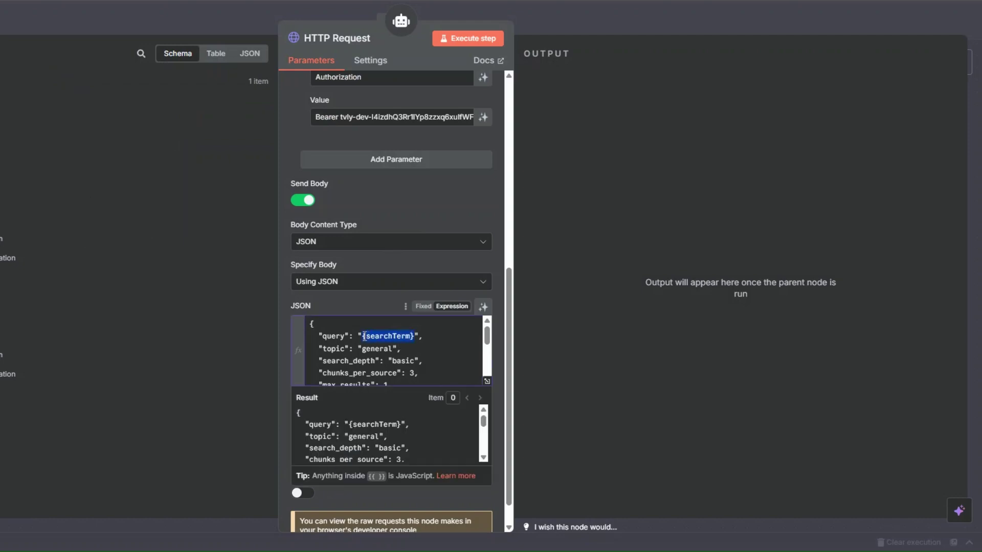
key(BackSpace)
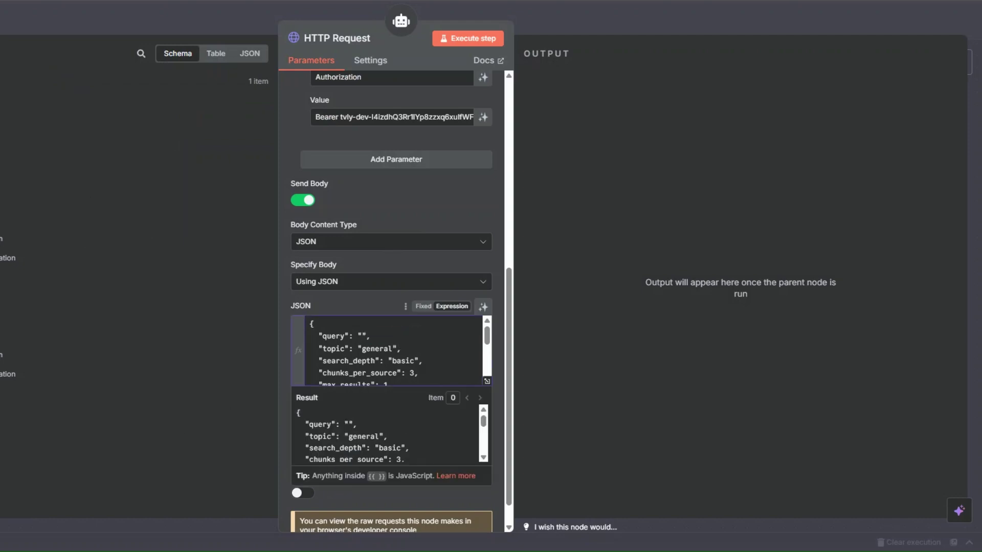
drag(2, 421, 364, 335)
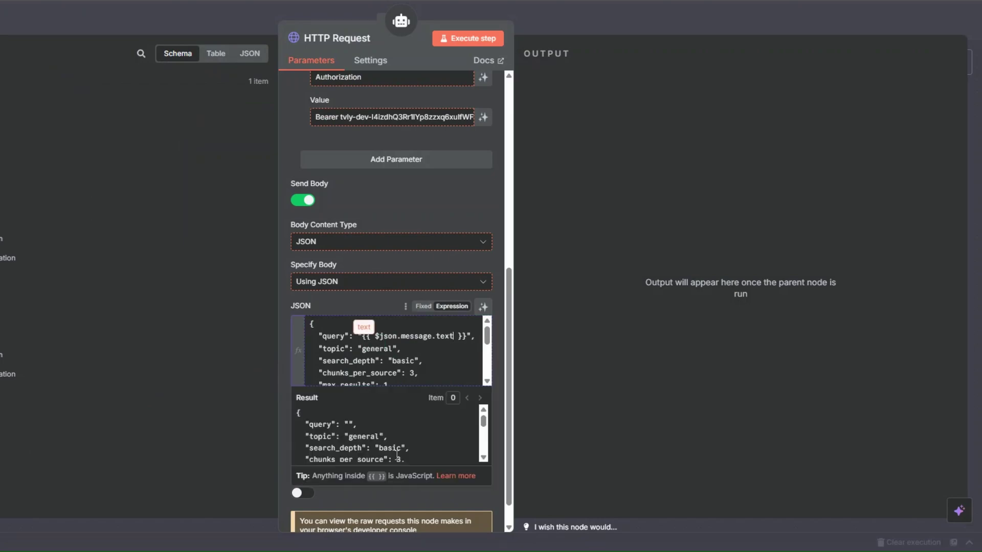
click(215, 139)
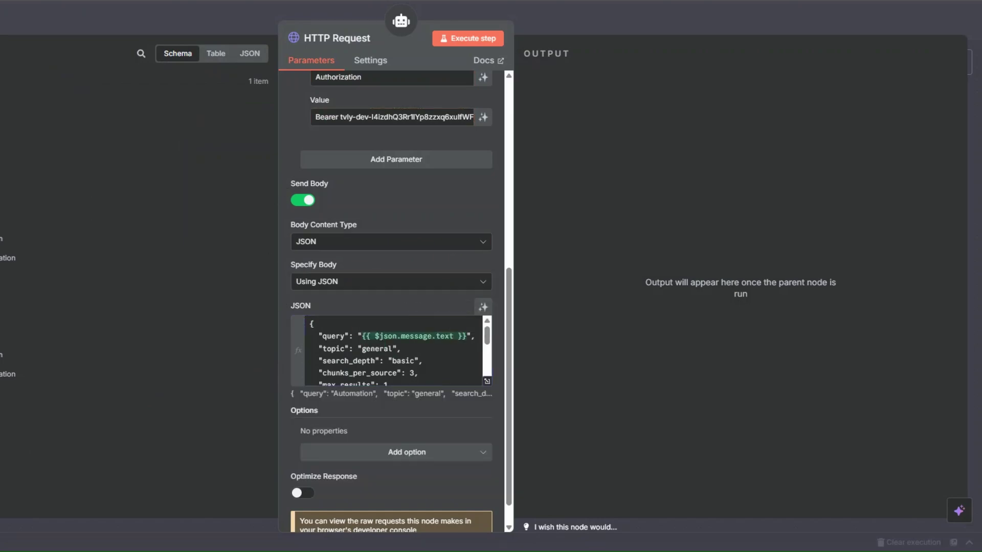
key(Escape)
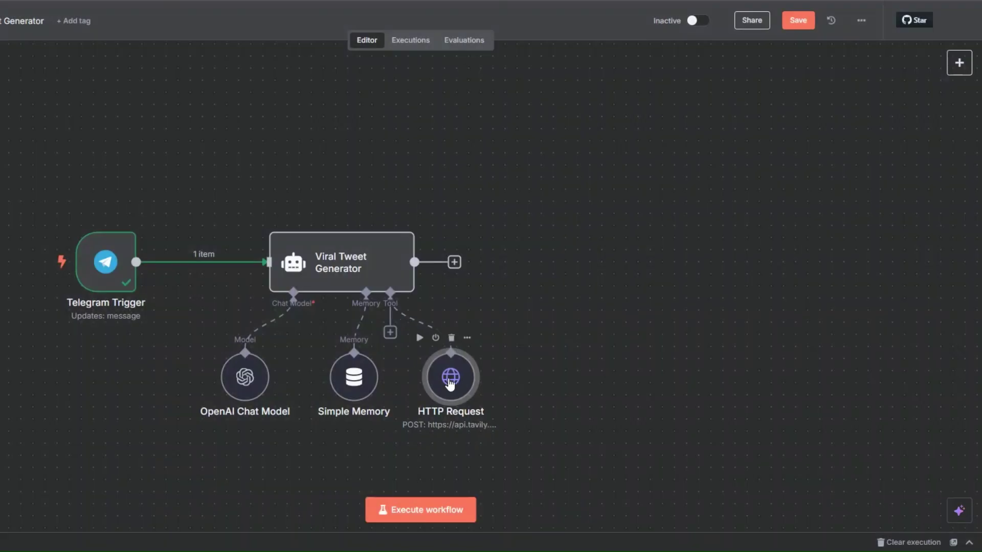
- Save the workflow and execute it to start a test run
click(798, 23)
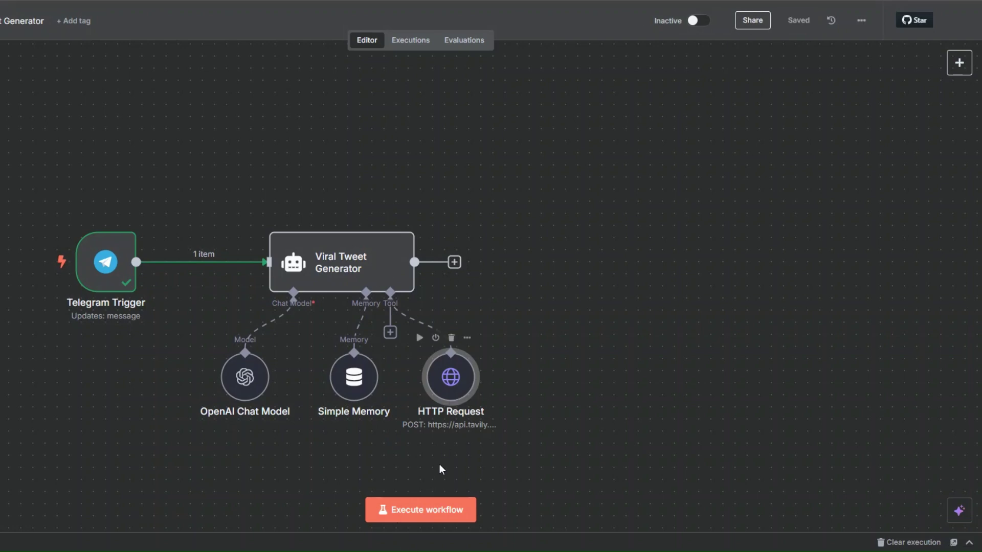
click(431, 508)
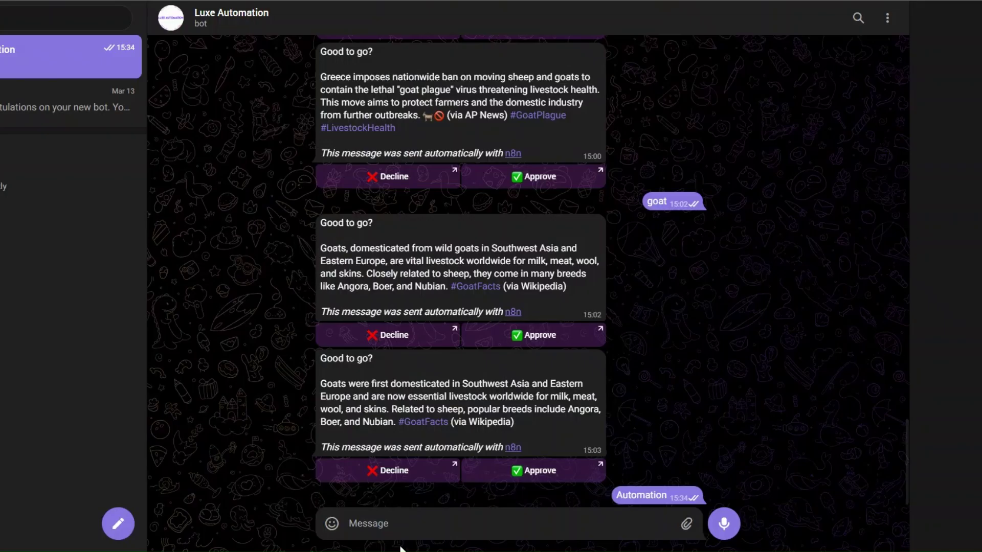
- Switch to Telegram and send "automation" to the Luxe Automation bot as the test topic
double_click(386, 413)
text(automation)
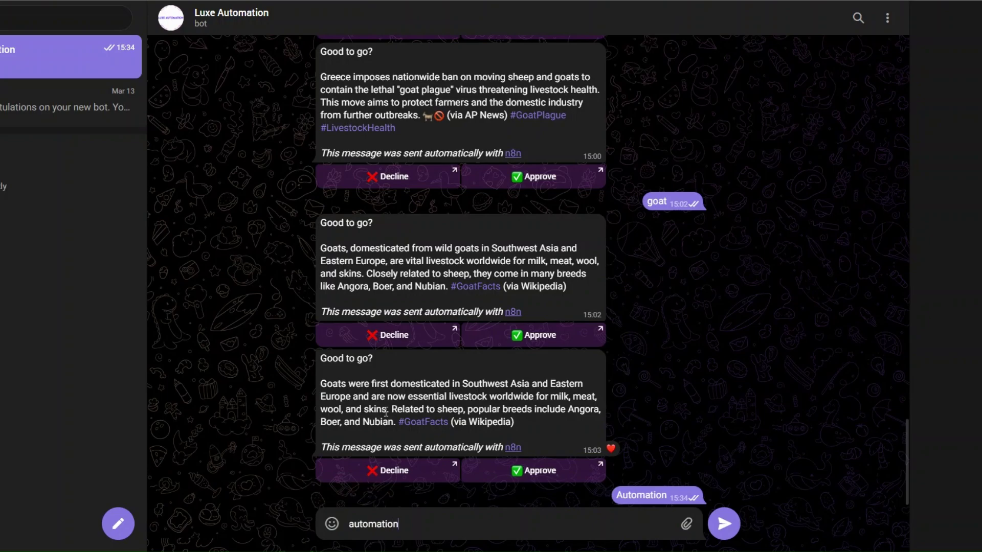
key(Return)
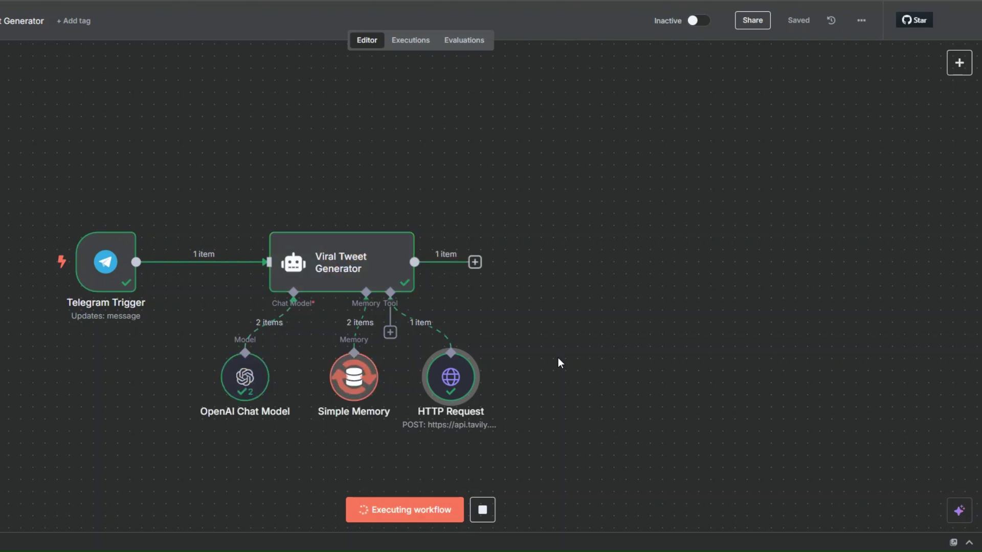
- Open the Viral Tweet Generator node, read through its generated output text, and close it
right_click(379, 274)
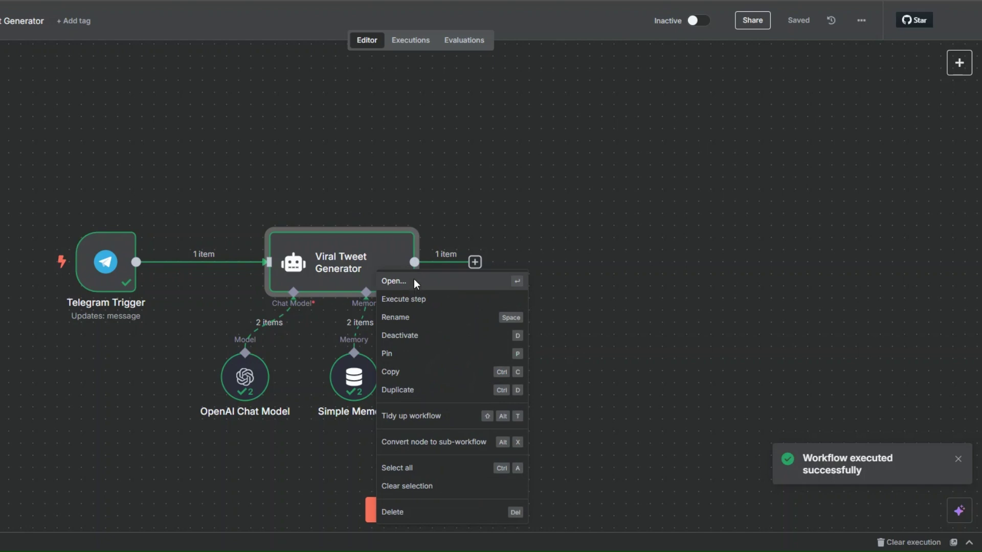
click(414, 283)
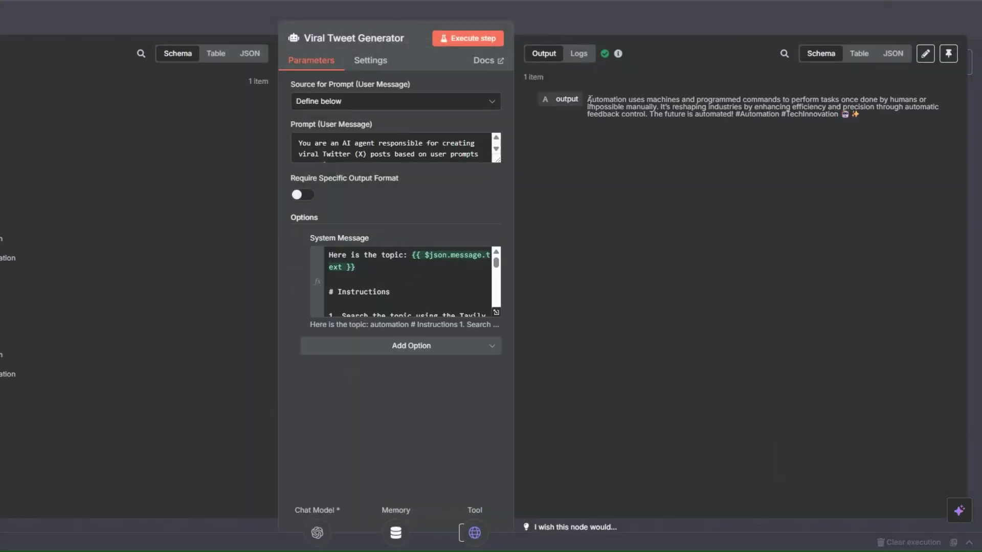
drag(588, 100, 840, 115)
click(859, 180)
key(Escape)
- Rename the HTTP Request tool node as Tavily
right_click(460, 378)
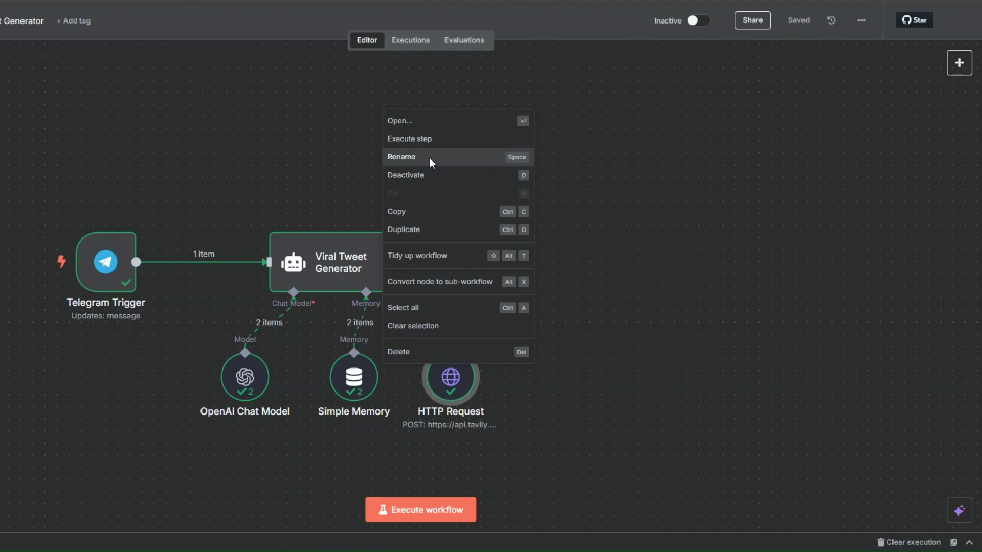
click(429, 158)
text(Tavily)
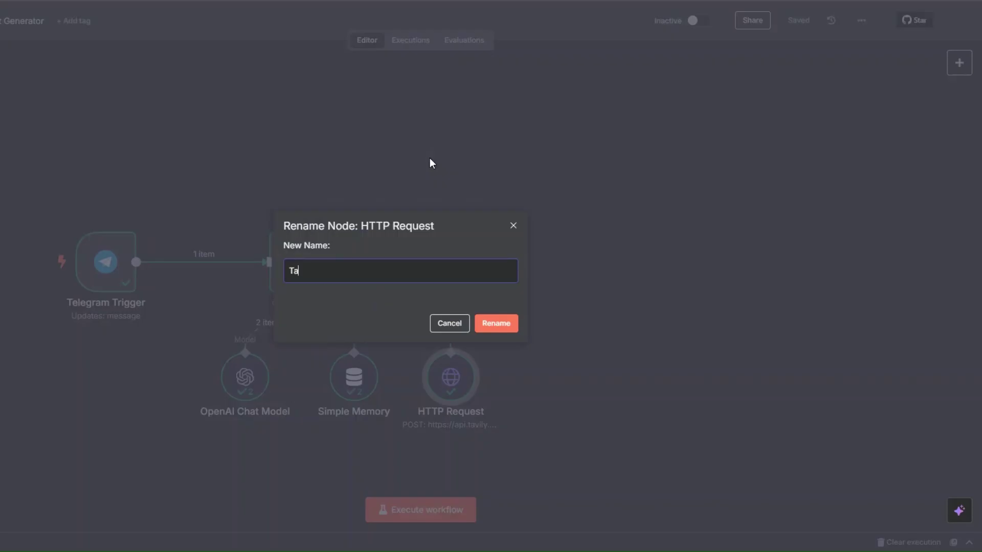
click(495, 323)
- Add a Telegram "Send message and wait for response" node after the Viral Tweet Generator
click(473, 262)
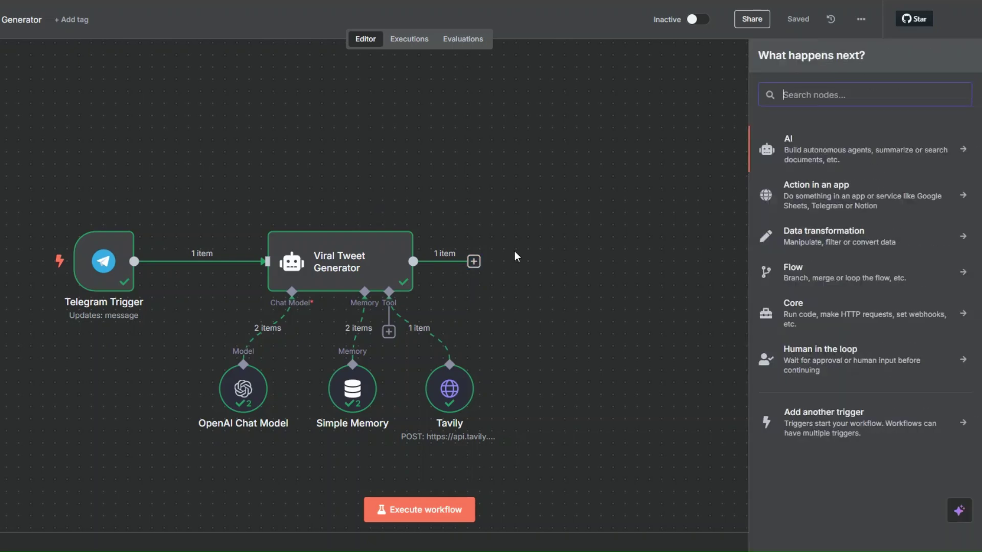
text(te)
click(803, 149)
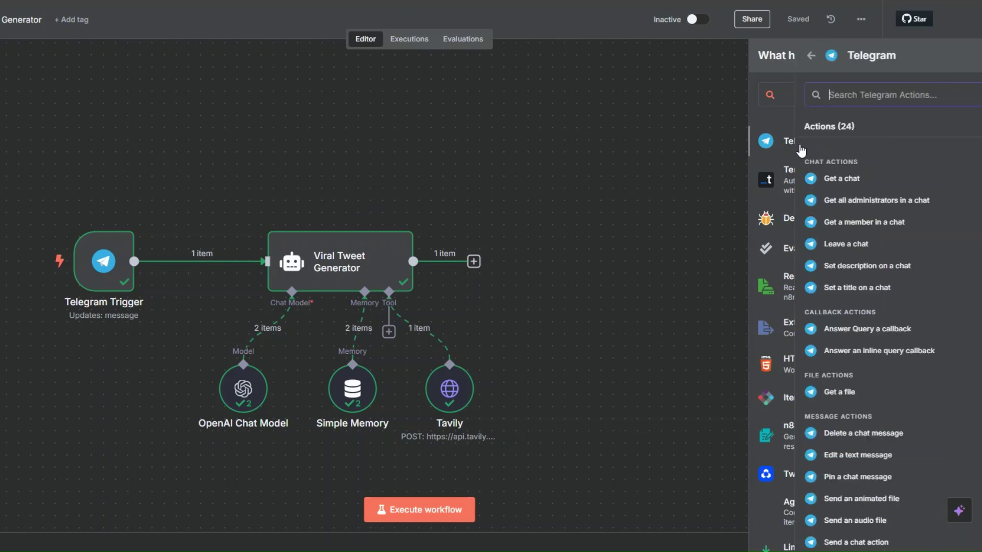
scroll(843, 302, down, 5)
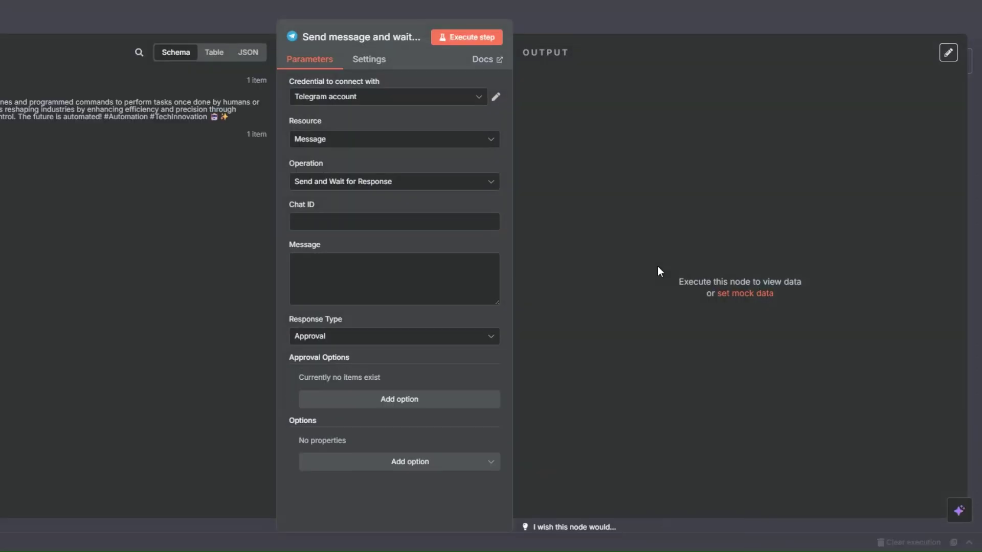
- Map the Chat ID to the Telegram Trigger's chat id, {{ $('Telegram Trigger').item.json.message.chat.id }}
click(316, 220)
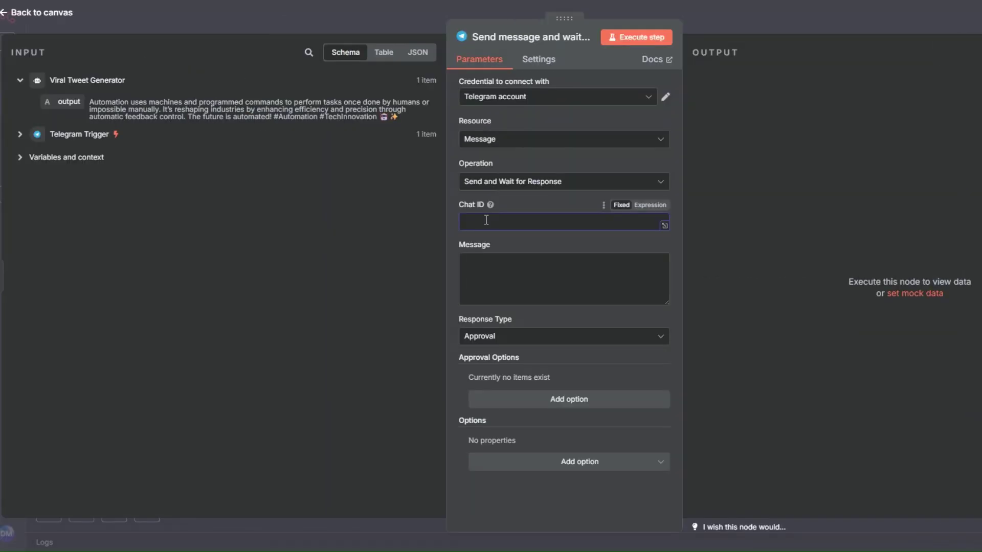
click(20, 157)
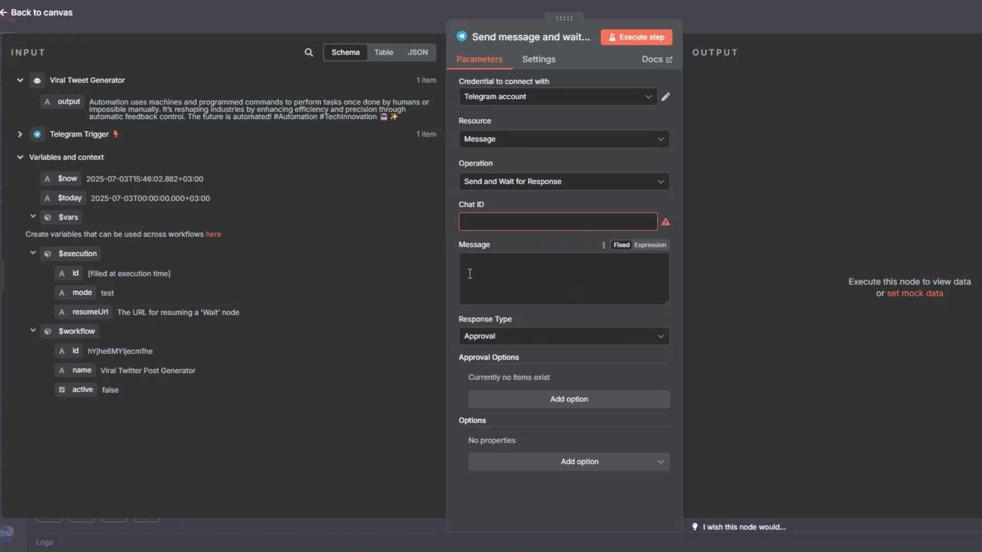
click(483, 222)
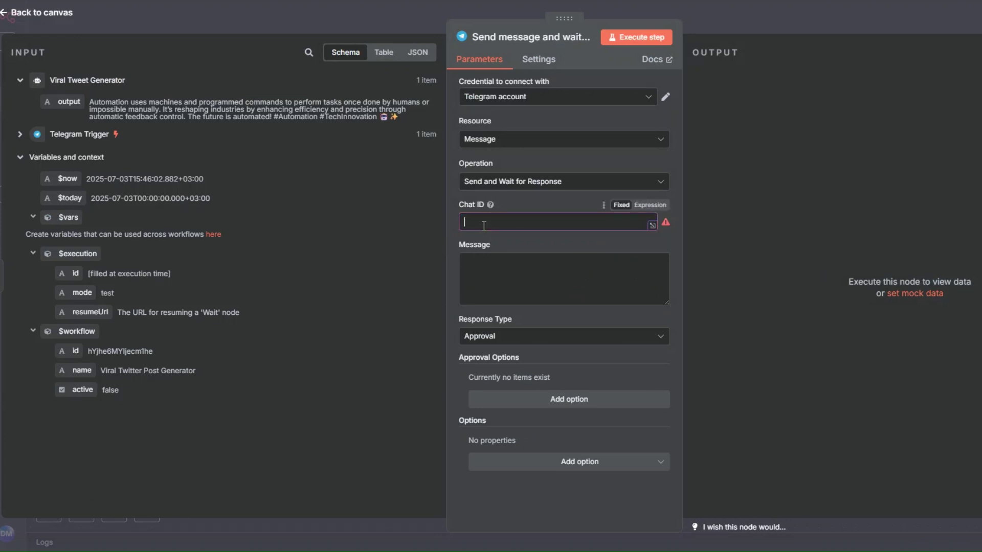
click(20, 134)
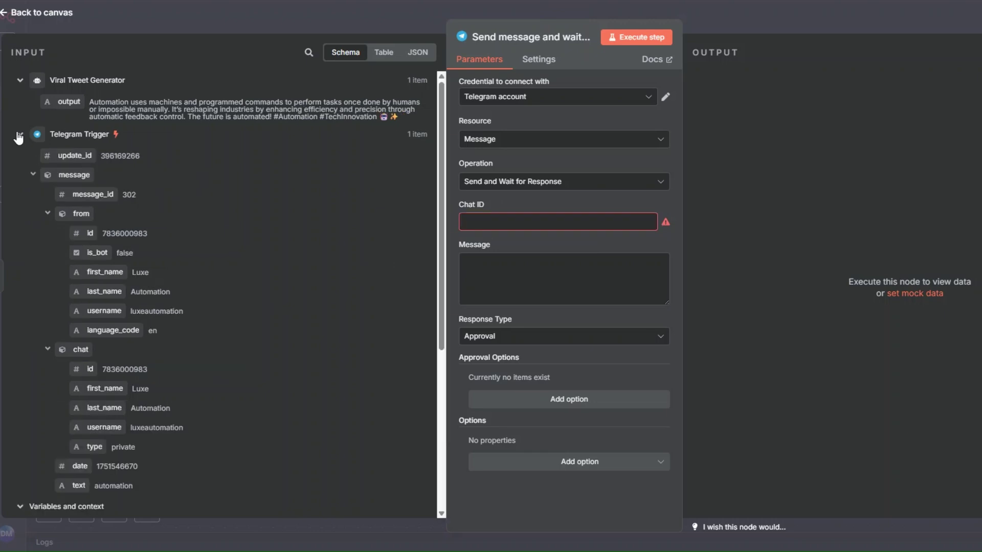
scroll(110, 288, down, 1)
scroll(110, 288, down, 3)
drag(90, 247, 497, 229)
click(453, 268)
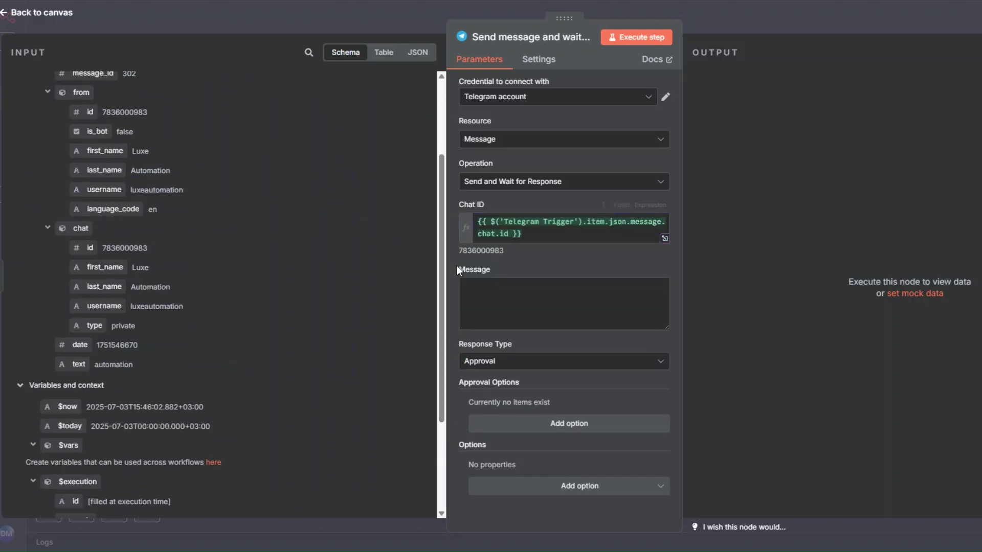
- Map the Message text to the Viral Tweet Generator's output, {{ $json.output }}
click(484, 293)
scroll(175, 222, up, 3)
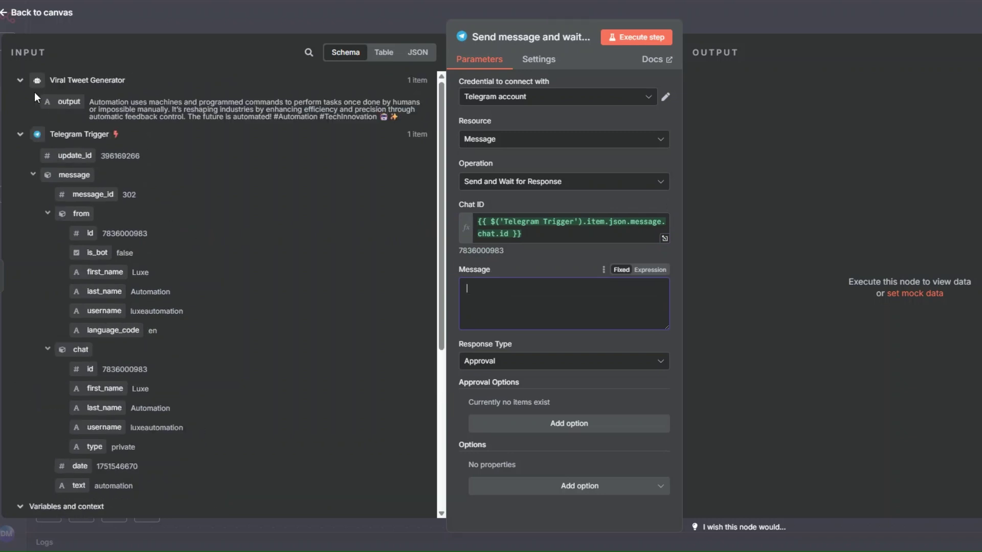
drag(60, 102, 490, 306)
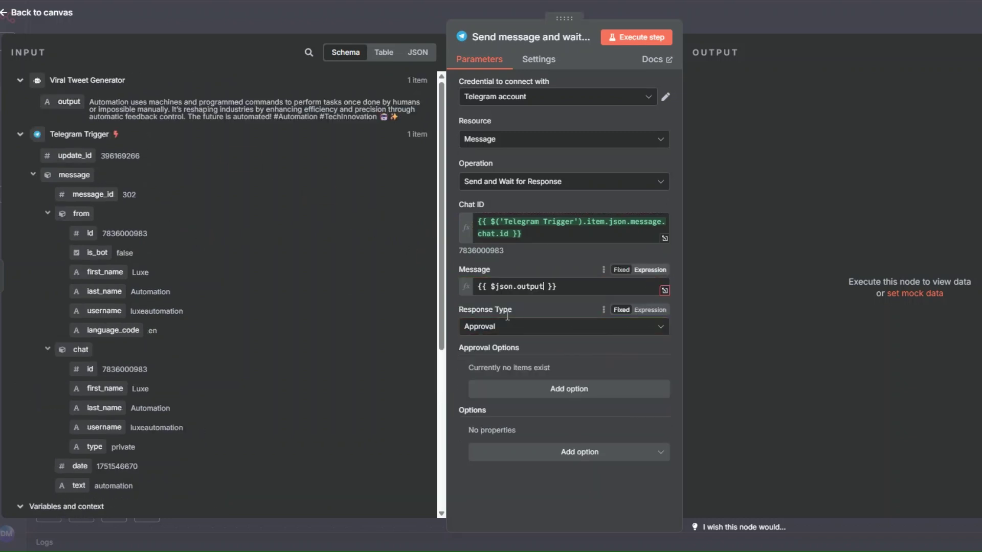
click(452, 295)
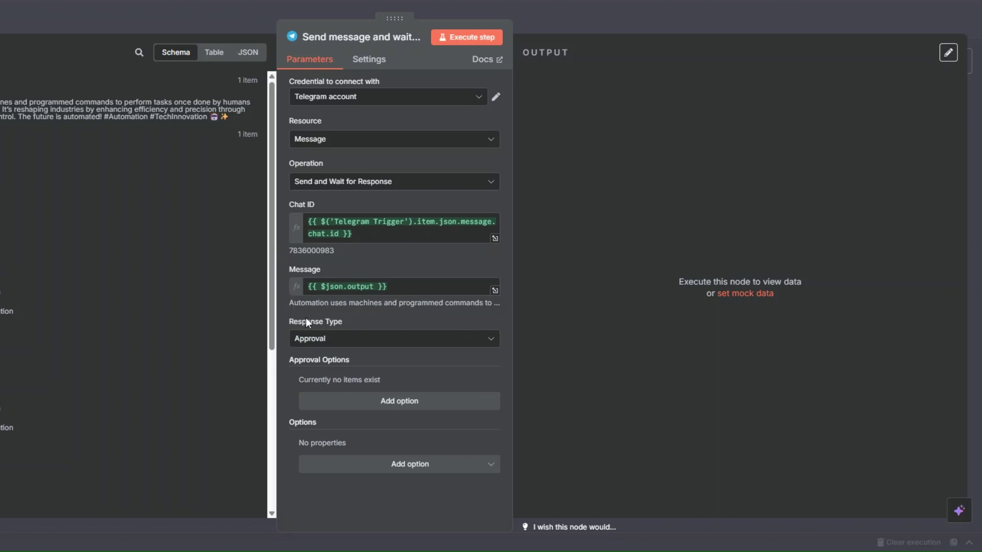
- Keep the response type as Approval and add an approval option of type Approve and Disapprove
click(339, 339)
click(346, 369)
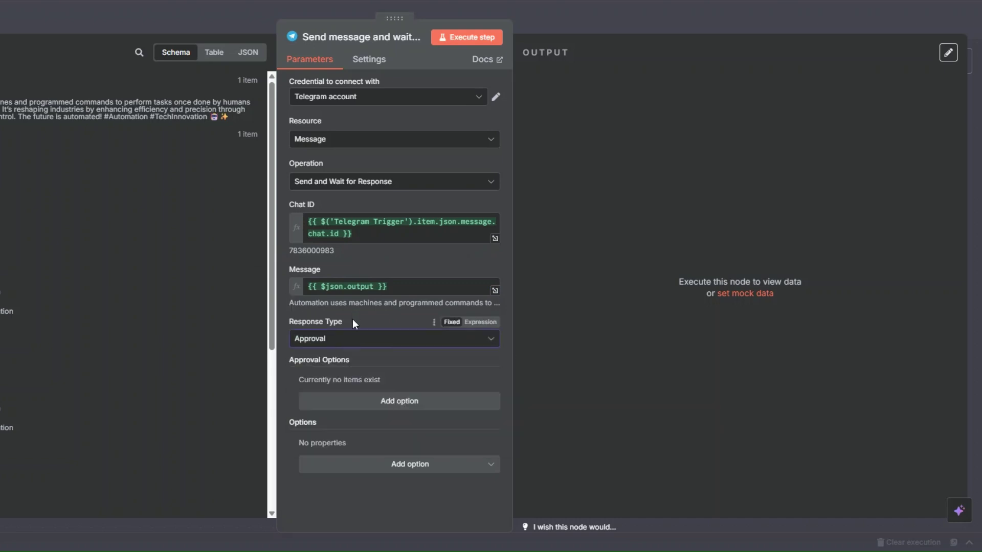
click(380, 401)
scroll(390, 350, down, 1)
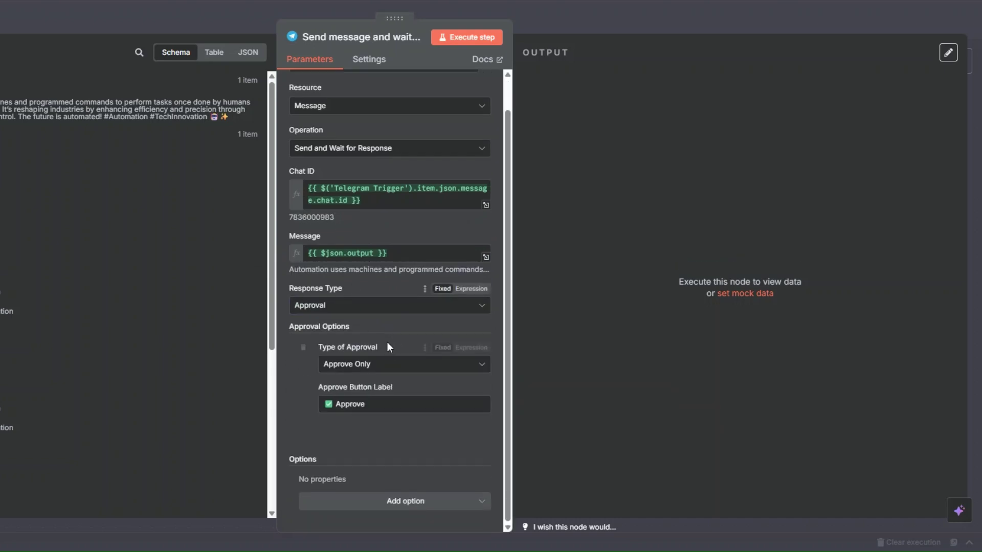
click(354, 369)
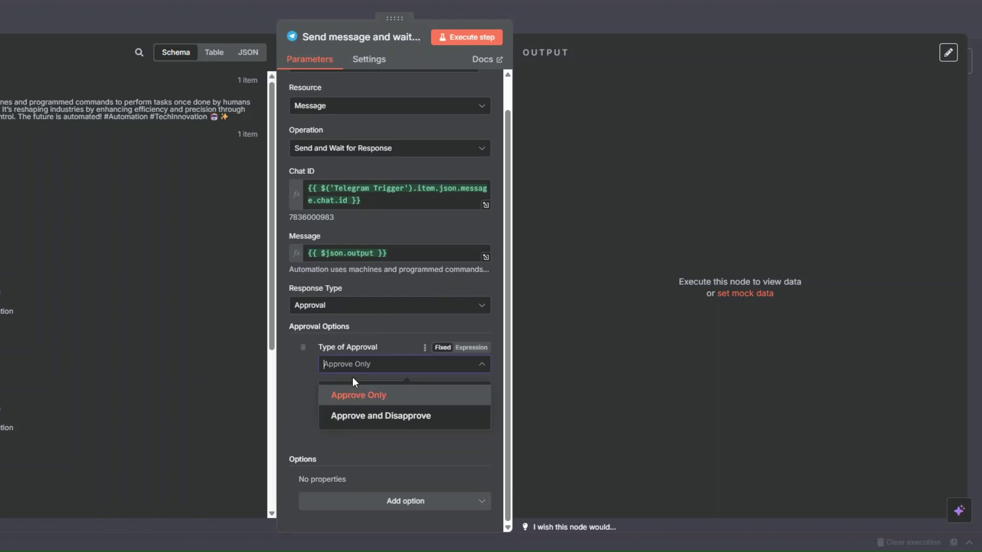
click(351, 370)
click(346, 372)
click(367, 416)
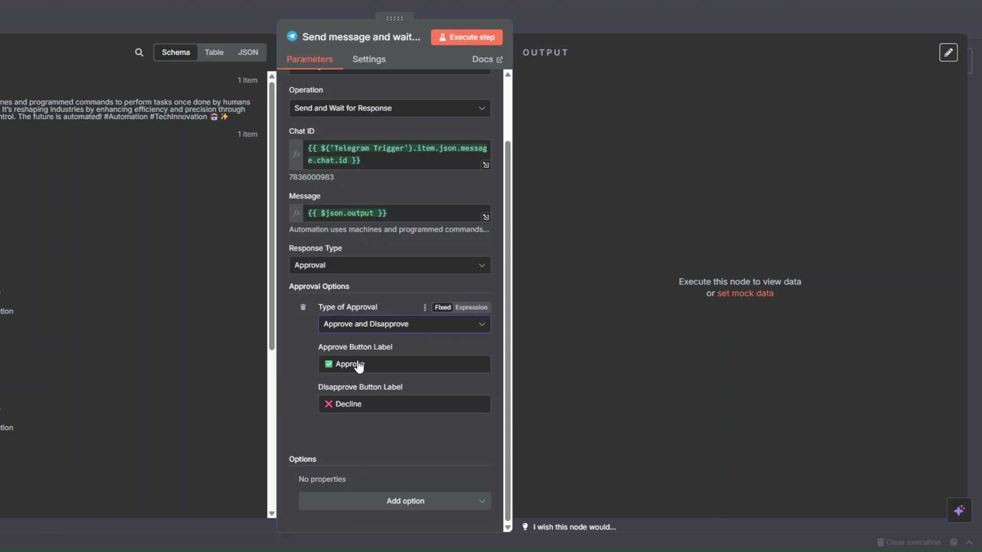
- Change the disapprove button label to "Disapproved", keeping its red cross, and close the node settings
scroll(359, 361, down, 1)
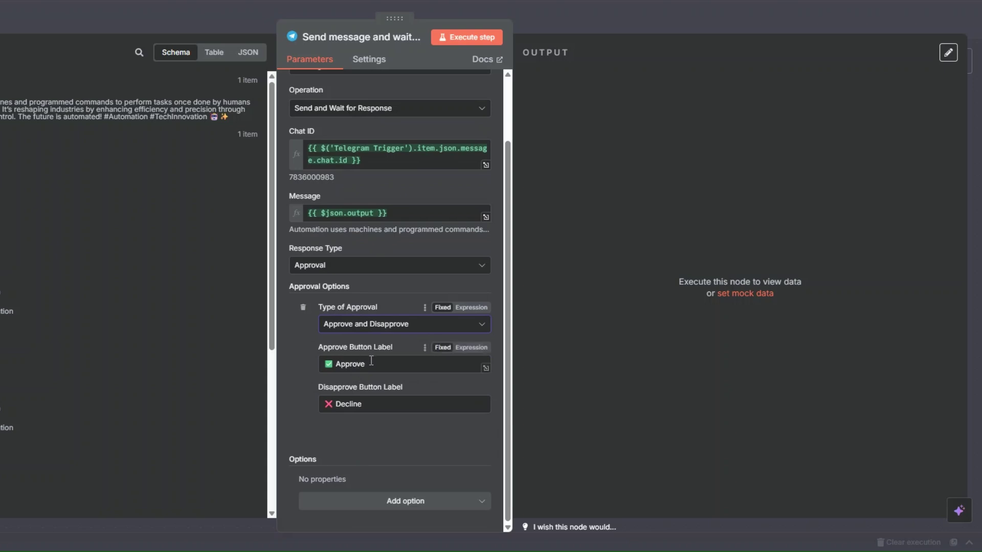
click(353, 405)
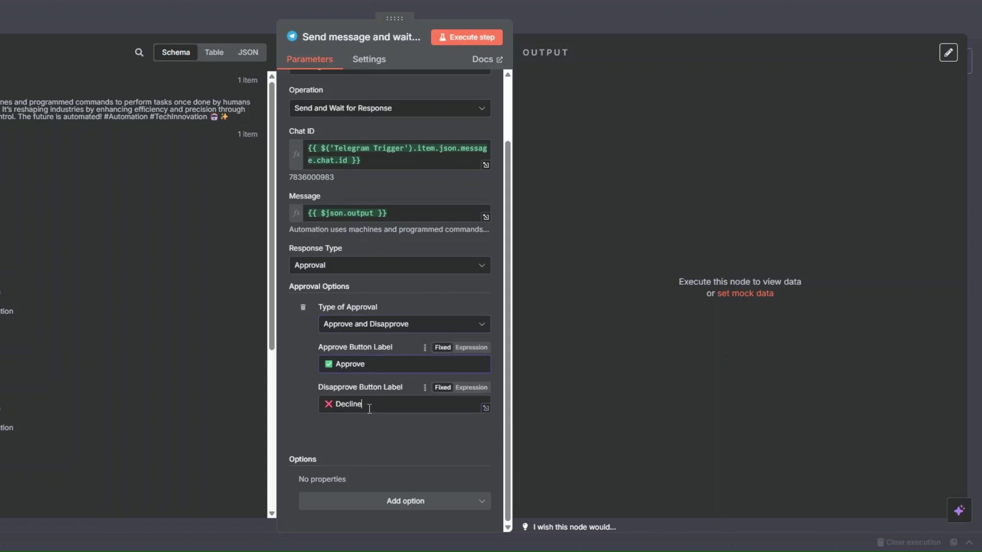
drag(353, 406, 342, 406)
text(isapprov)
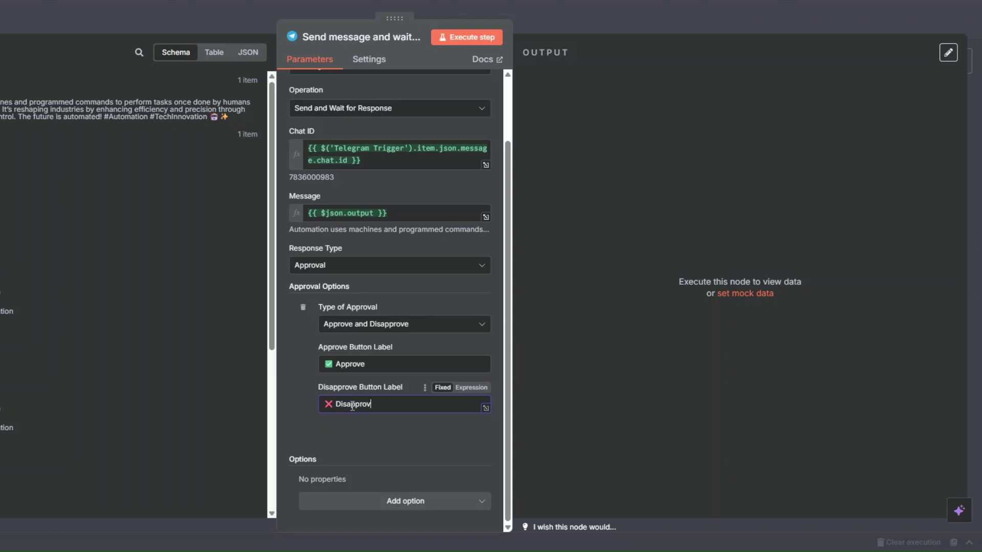
text(ed)
click(332, 434)
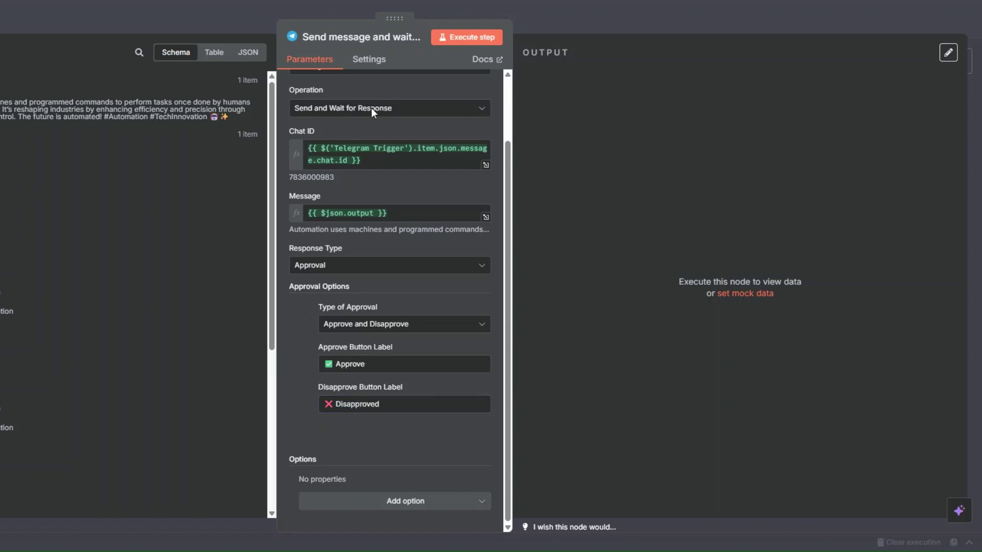
key(Escape)
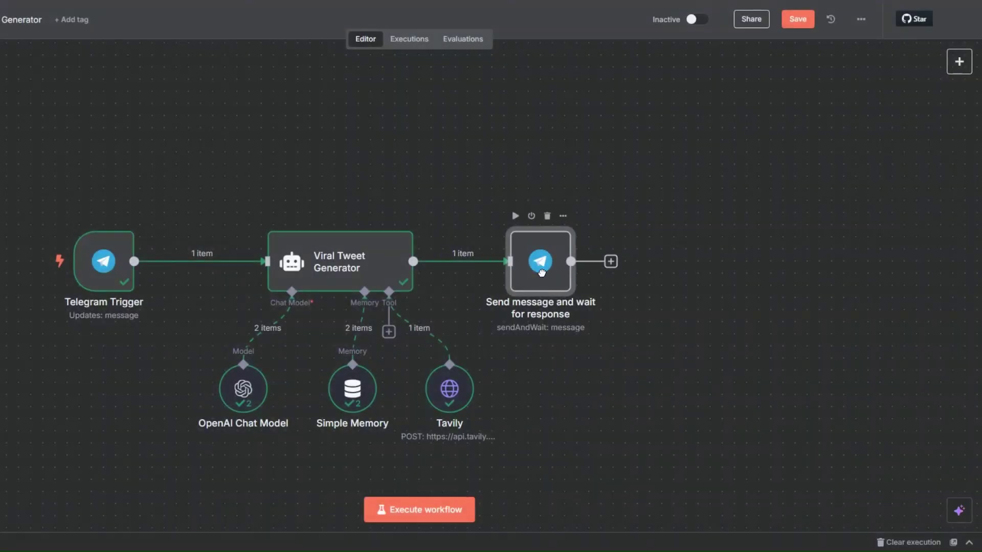
- Rename the send-and-wait Telegram node as "Submit Approval" and save the workflow
right_click(534, 271)
click(562, 315)
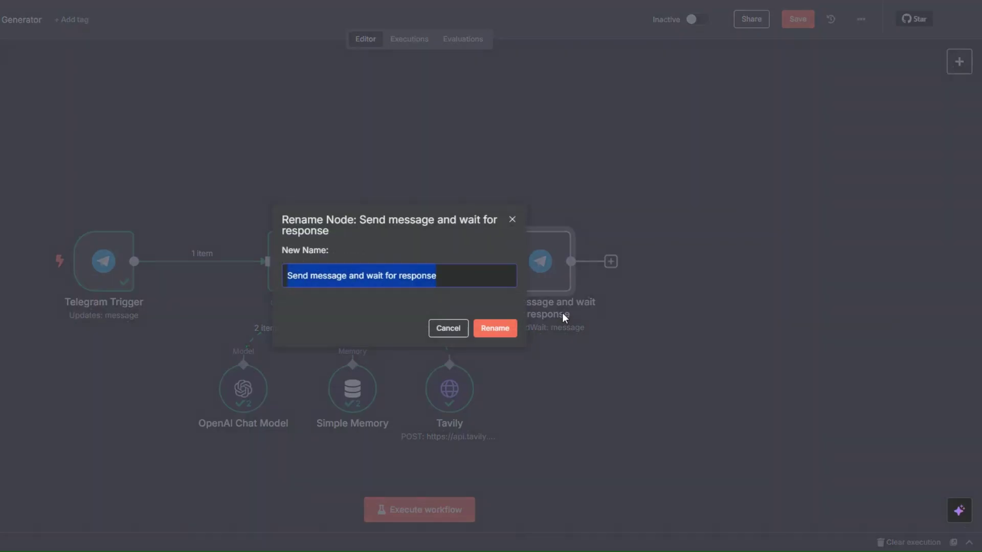
text(Submit Approval)
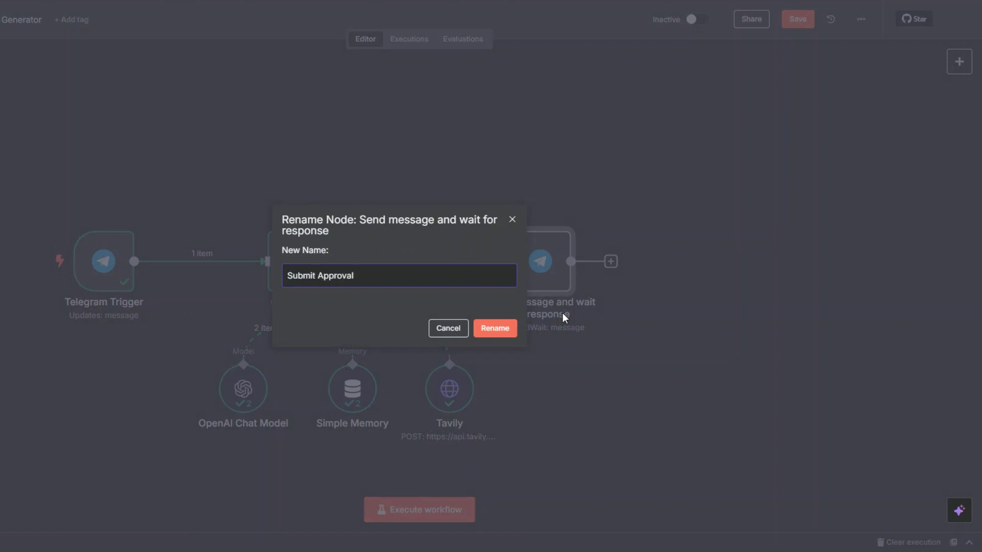
click(504, 330)
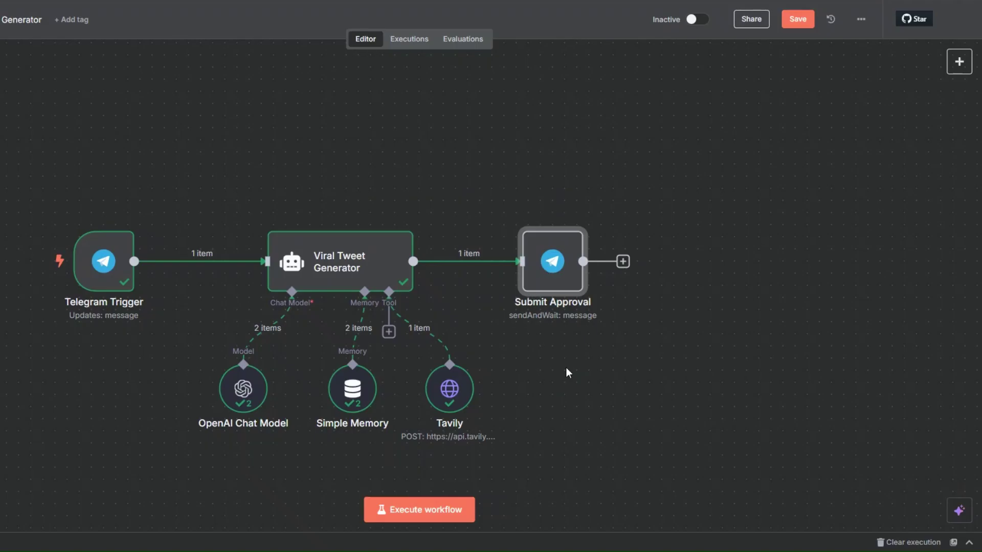
click(792, 21)
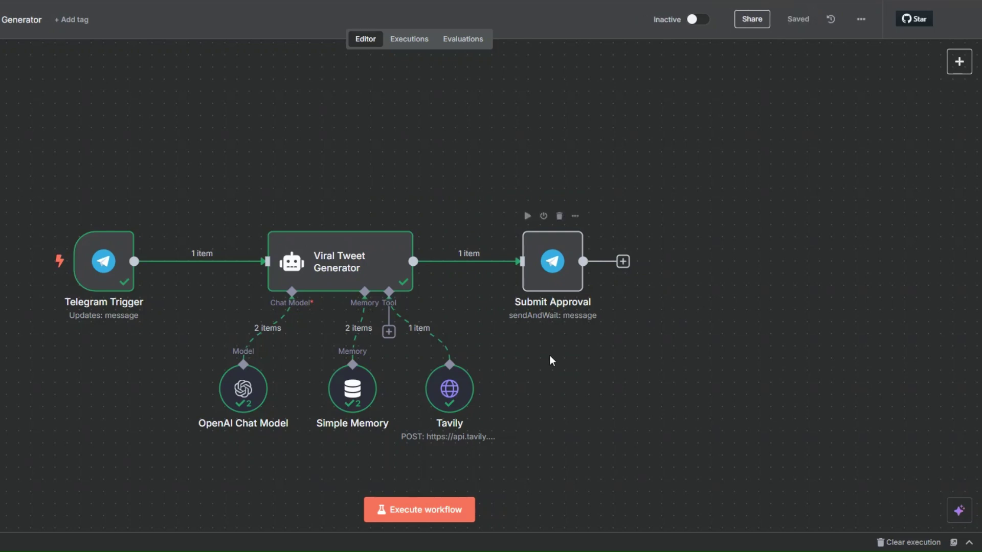
- Execute the workflow and send "automation" to the bot in Telegram to test the approval message
click(415, 519)
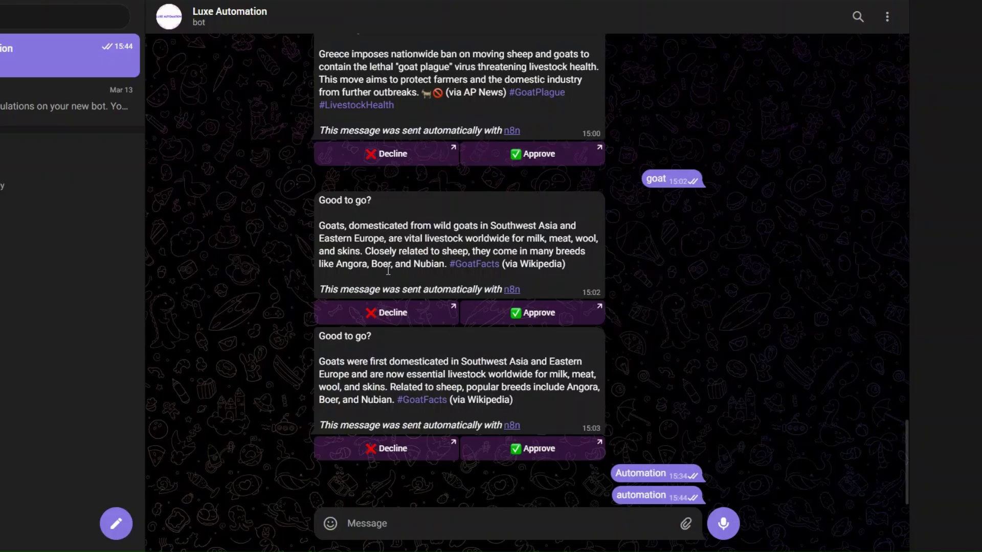
click(381, 525)
text(automation)
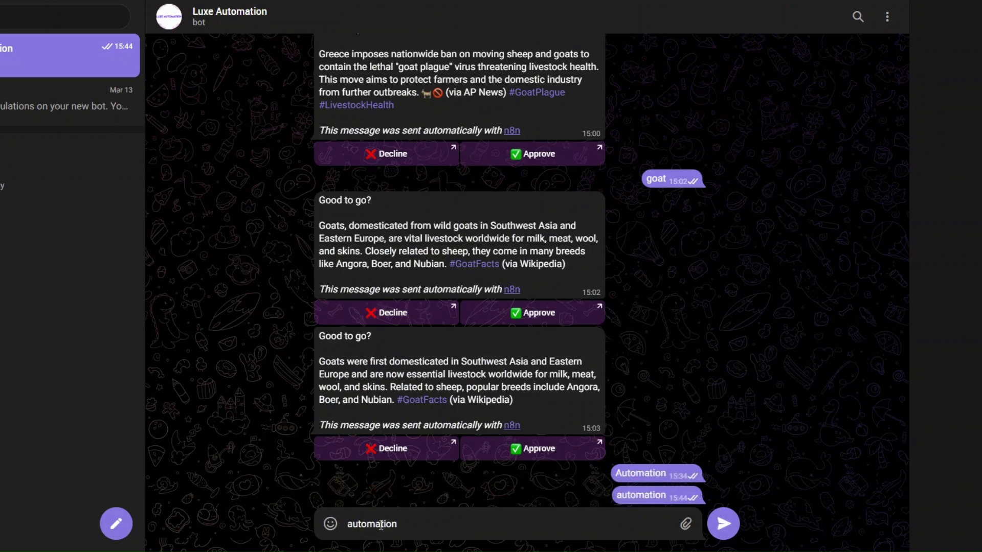
key(Return)
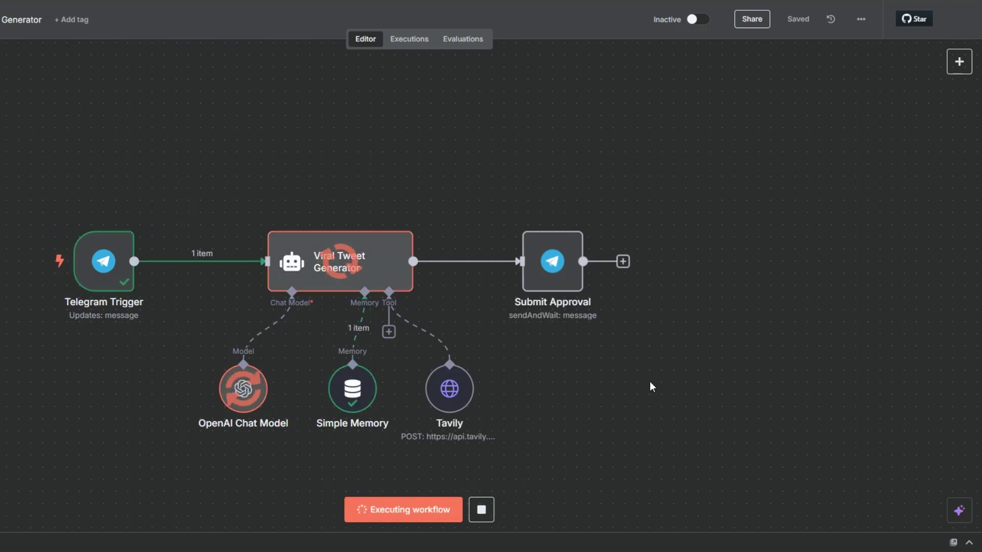
- Move the Submit Approval node slightly closer to the Viral Tweet Generator on the canvas
scroll(651, 386, down, 1)
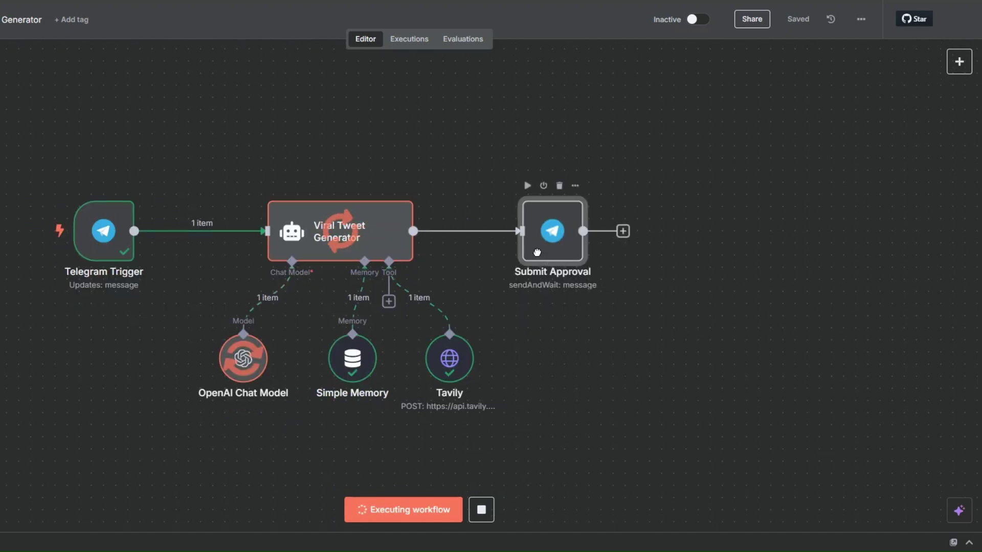
drag(532, 255, 508, 254)
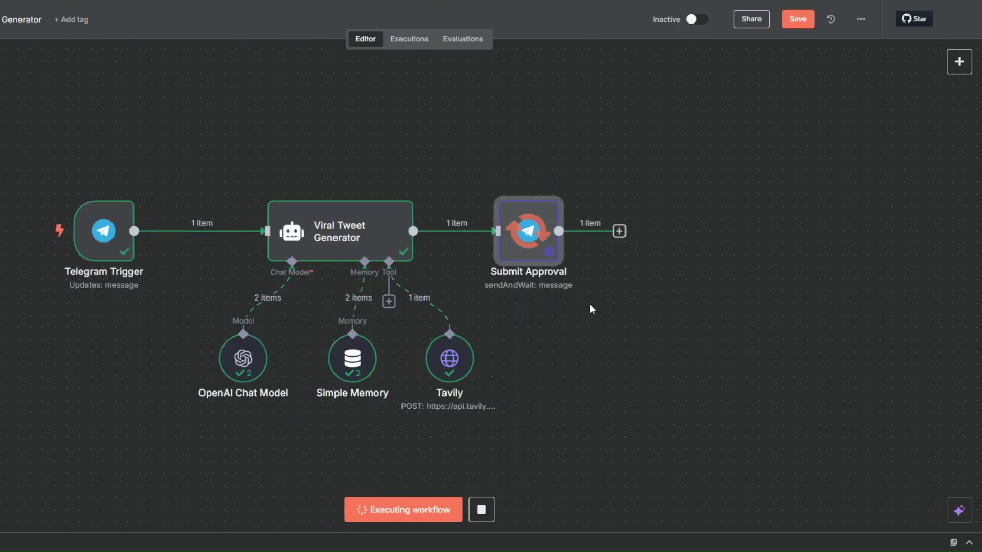
- Approve the generated automation tweet in the Telegram bot chat and close the response page
mouse_move(549, 228)
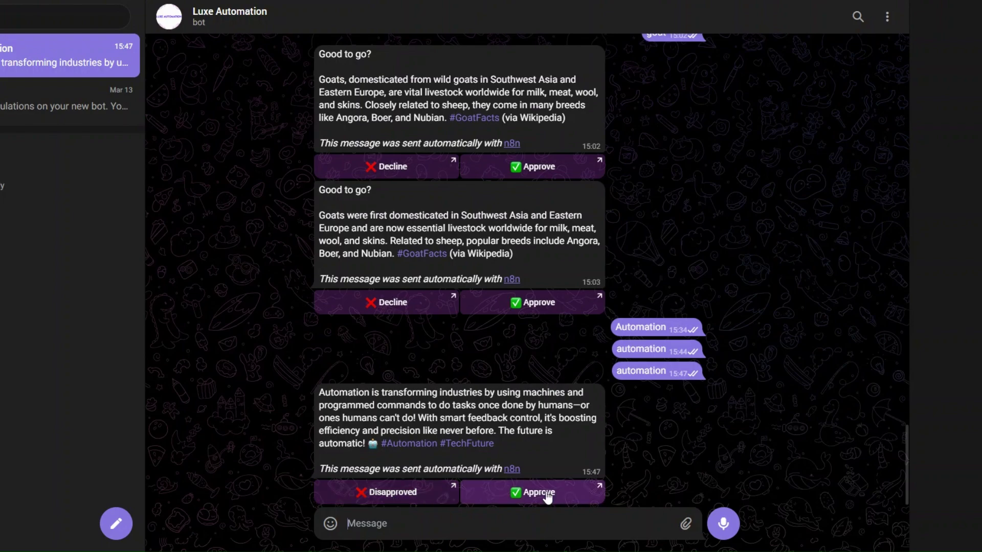
click(529, 494)
click(461, 327)
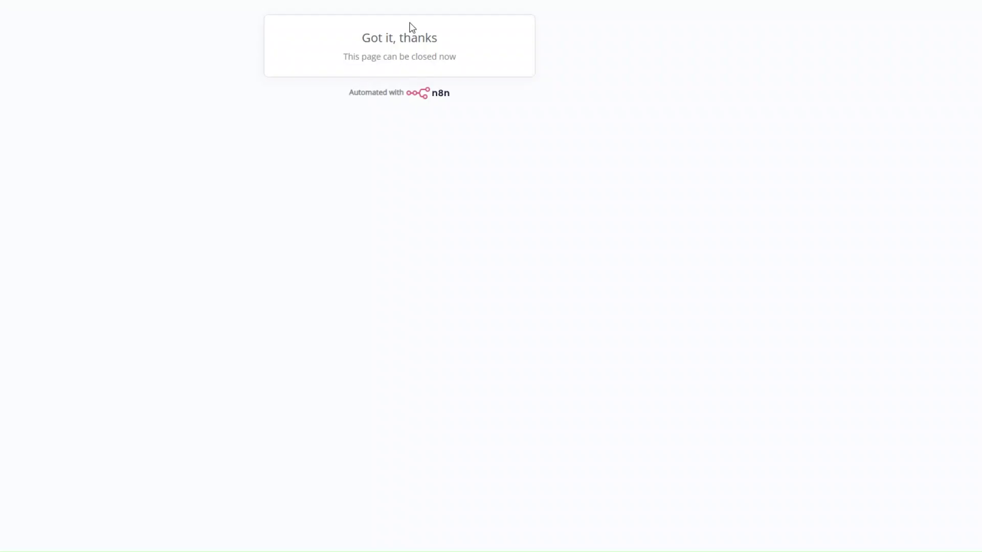
key(ctrl+w)
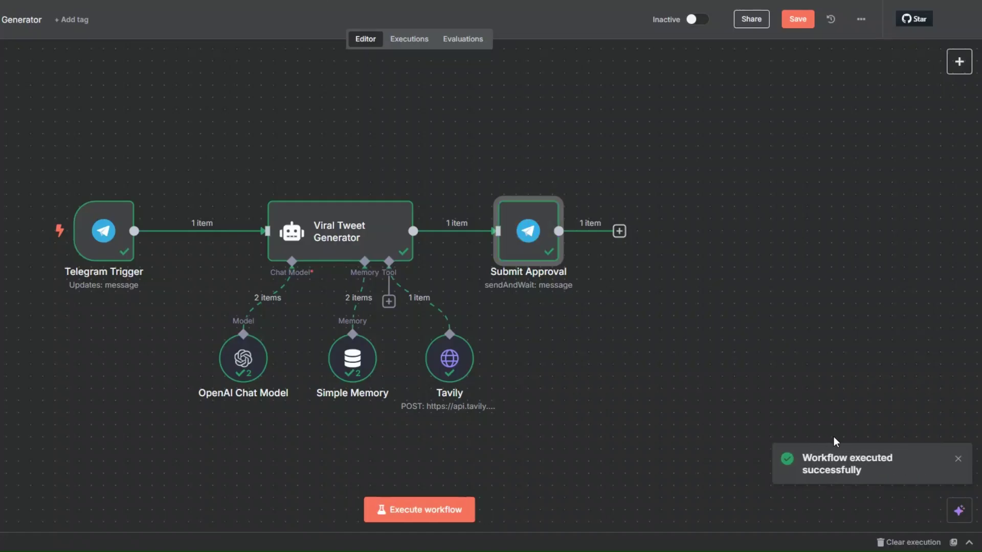
- Inspect the Submit Approval node's output data for the approval response
right_click(528, 241)
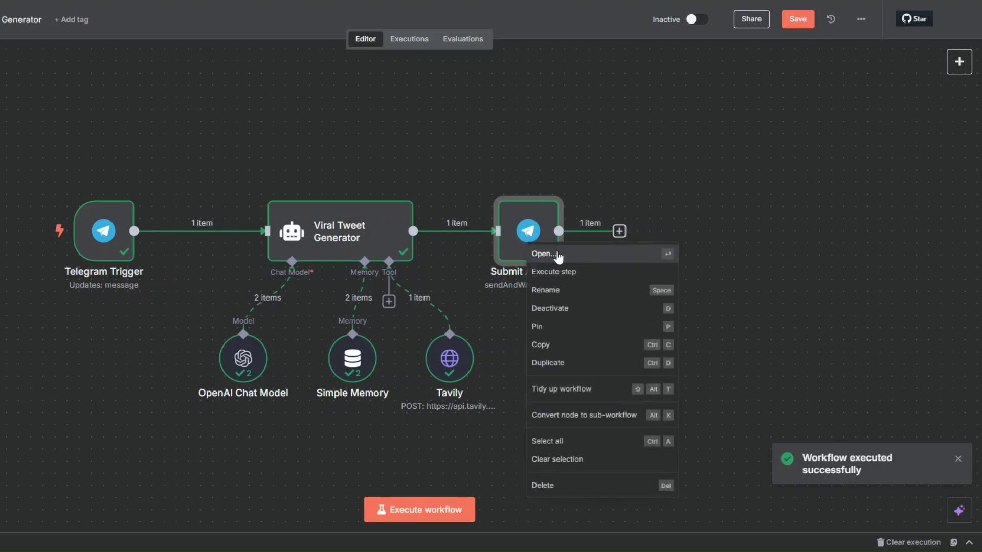
click(558, 256)
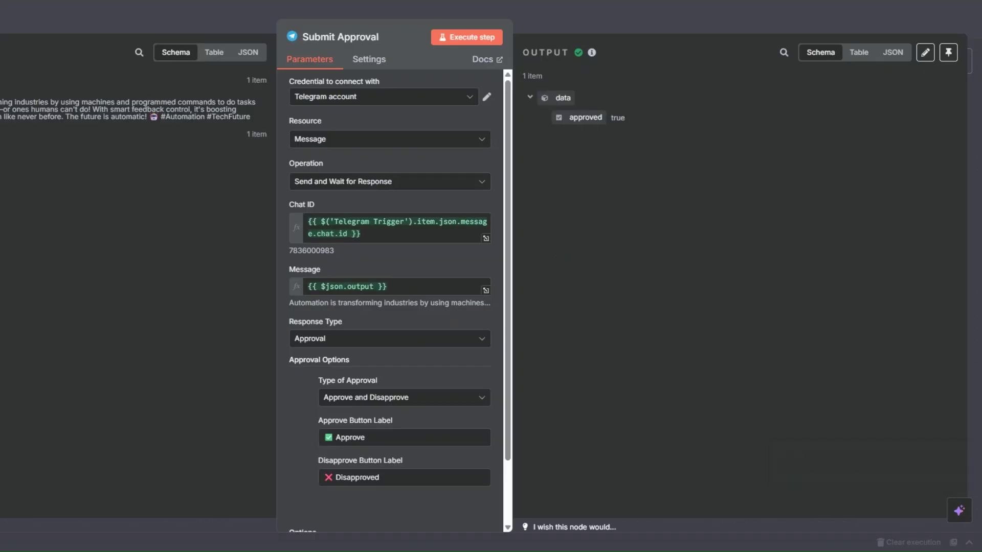
key(Escape)
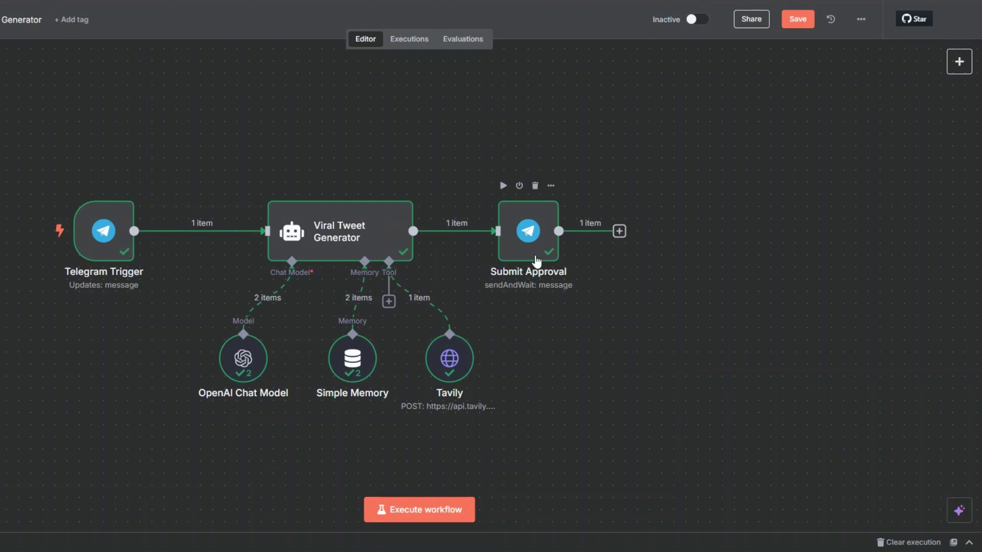
- Add an If node after the Submit Approval node
click(619, 231)
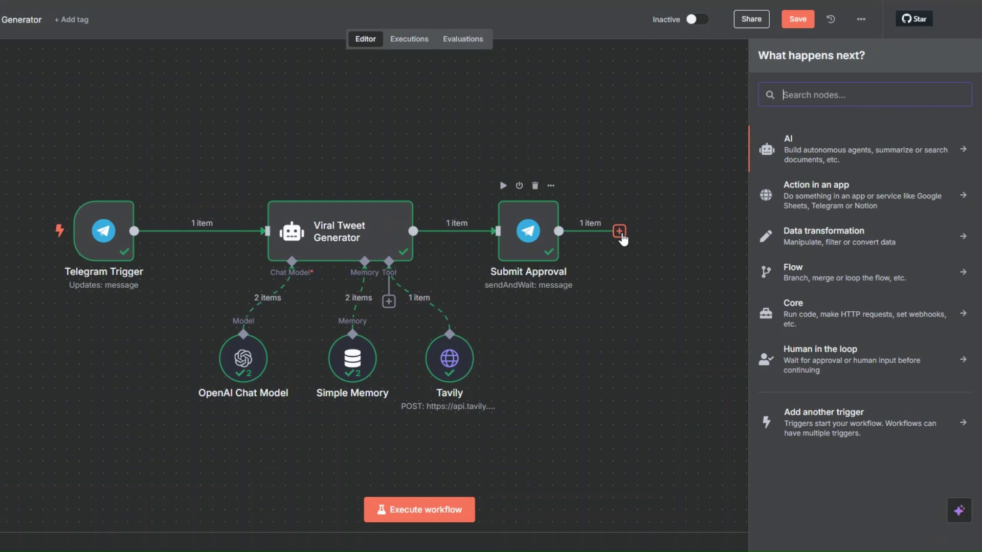
text(if)
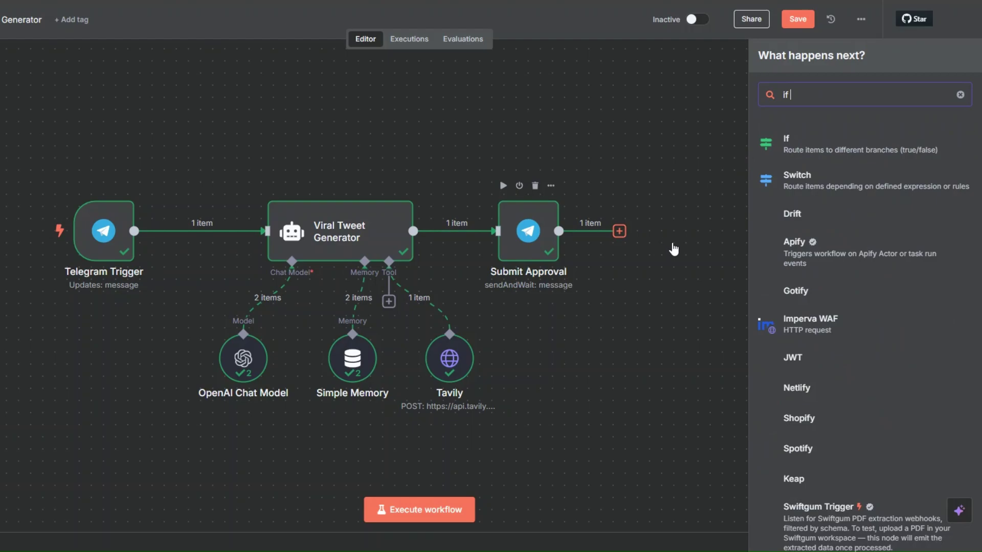
click(786, 143)
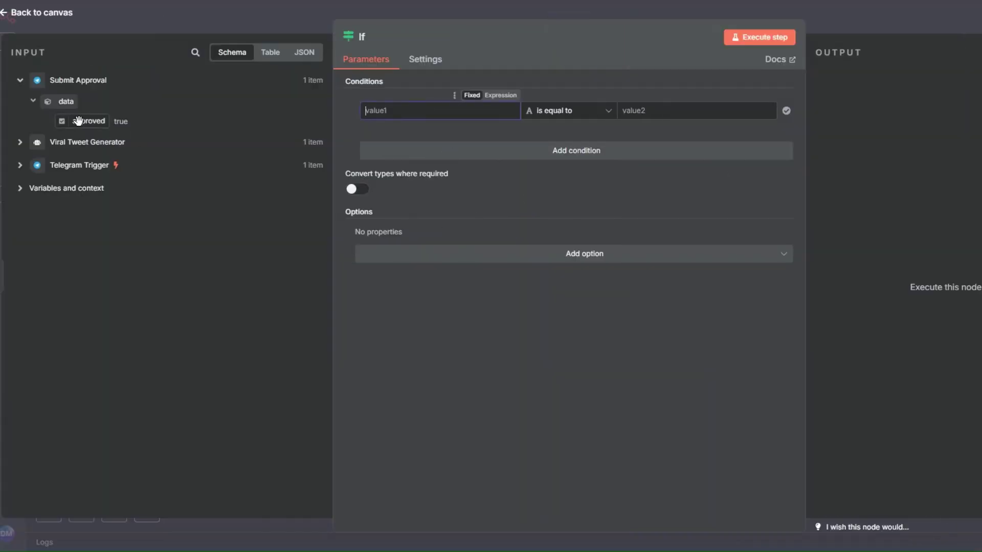
- Set the If condition to the Boolean check that Submit Approval's {{ $json.data.approved }} is true, and return to the canvas
drag(81, 121, 415, 111)
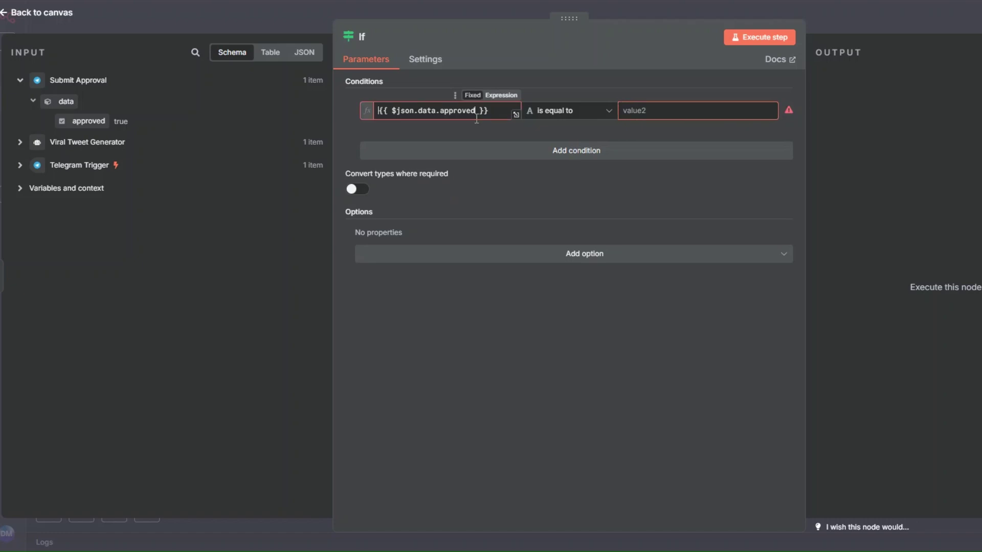
click(565, 117)
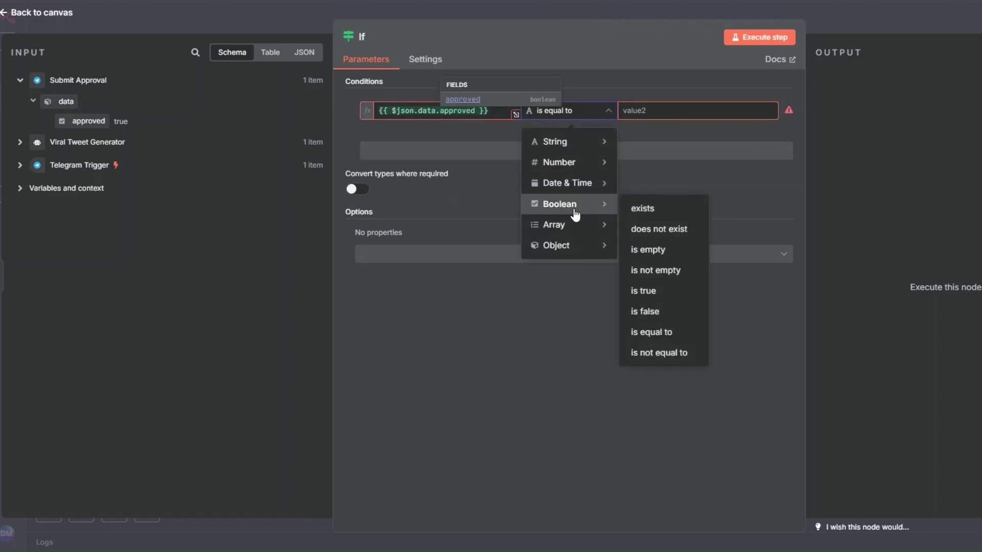
mouse_move(555, 208)
click(655, 291)
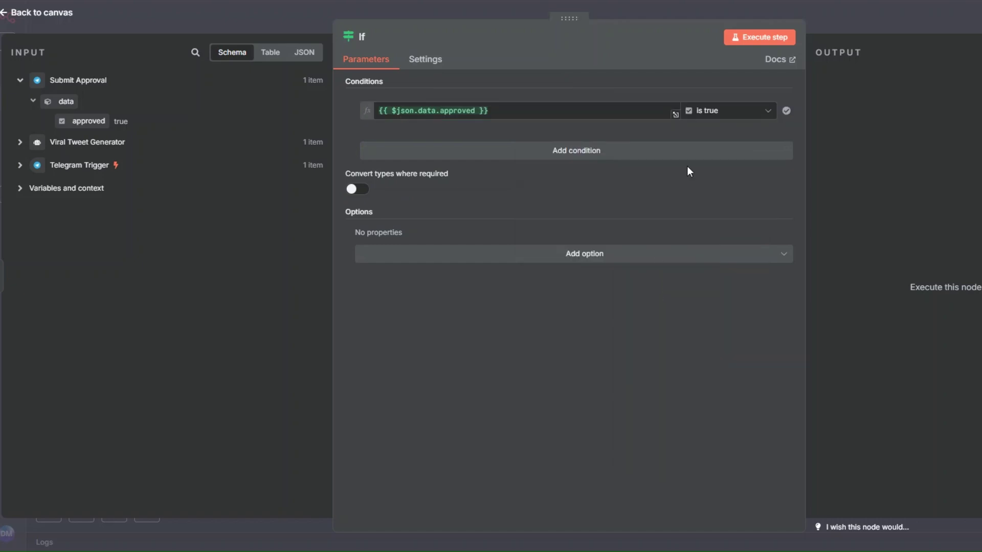
click(53, 13)
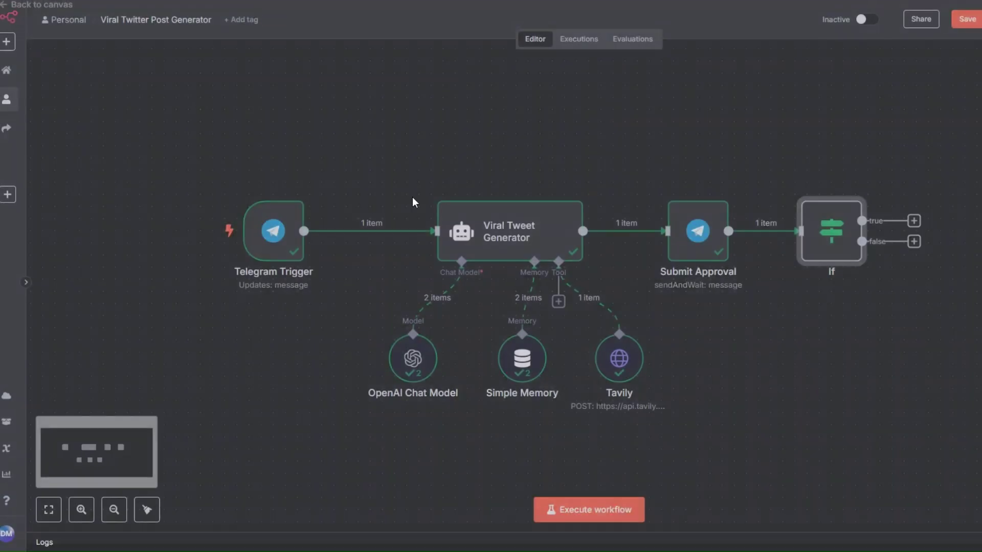
- Move the Submit Approval and If nodes together farther away from the Viral Tweet Generator
click(918, 248)
click(722, 292)
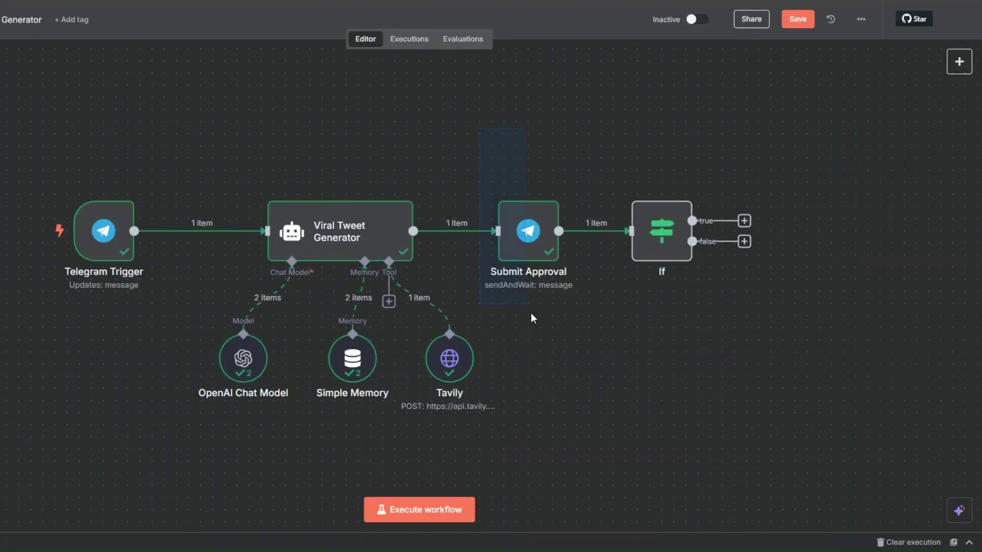
drag(531, 313, 798, 346)
drag(574, 261, 623, 261)
click(730, 357)
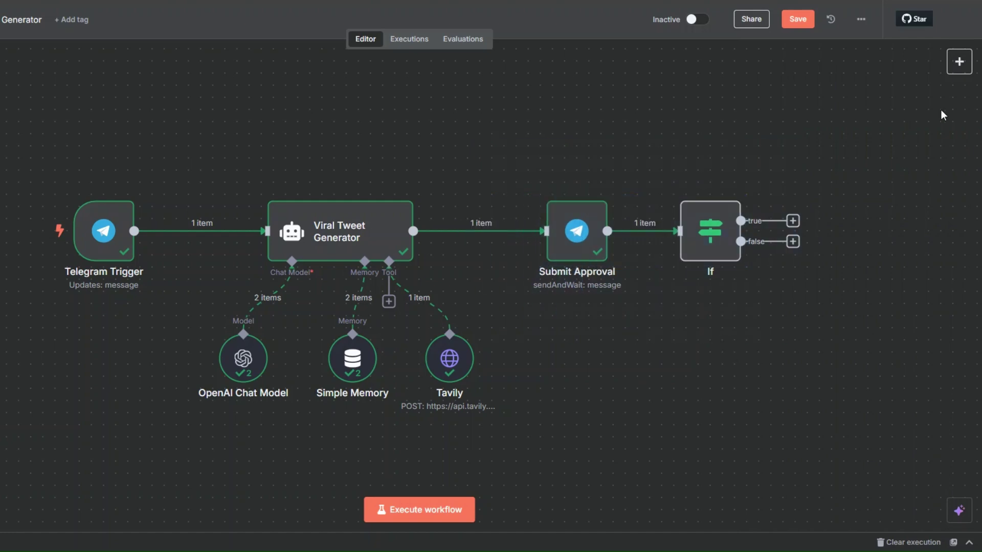
- Save the workflow and add an unconnected Edit Fields (Set) node to the canvas
click(959, 61)
key(ctrl+s)
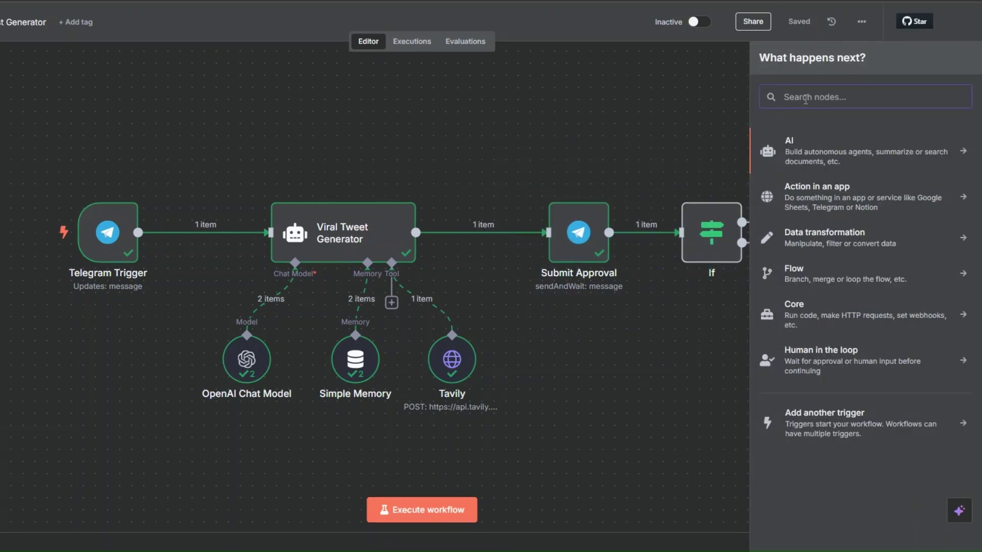
text(edi)
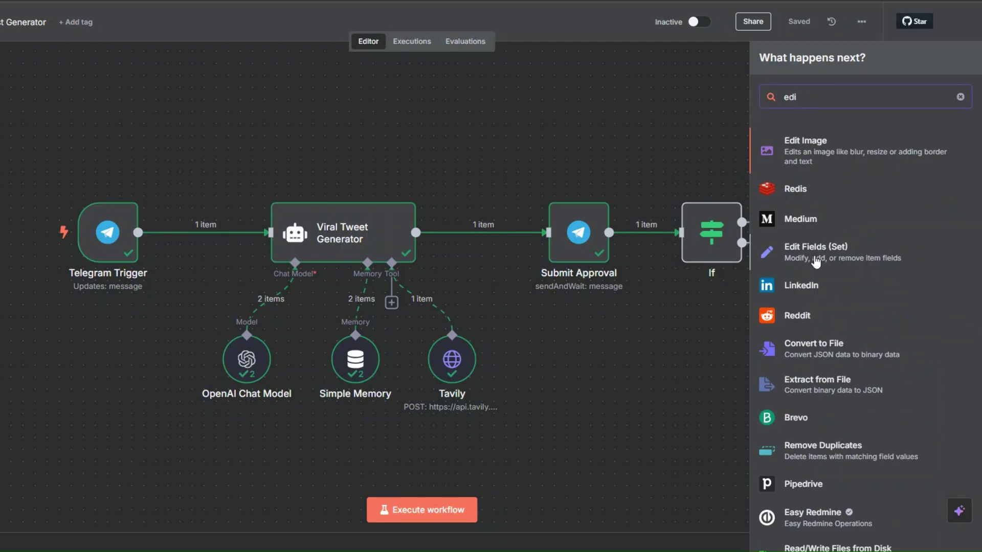
click(817, 255)
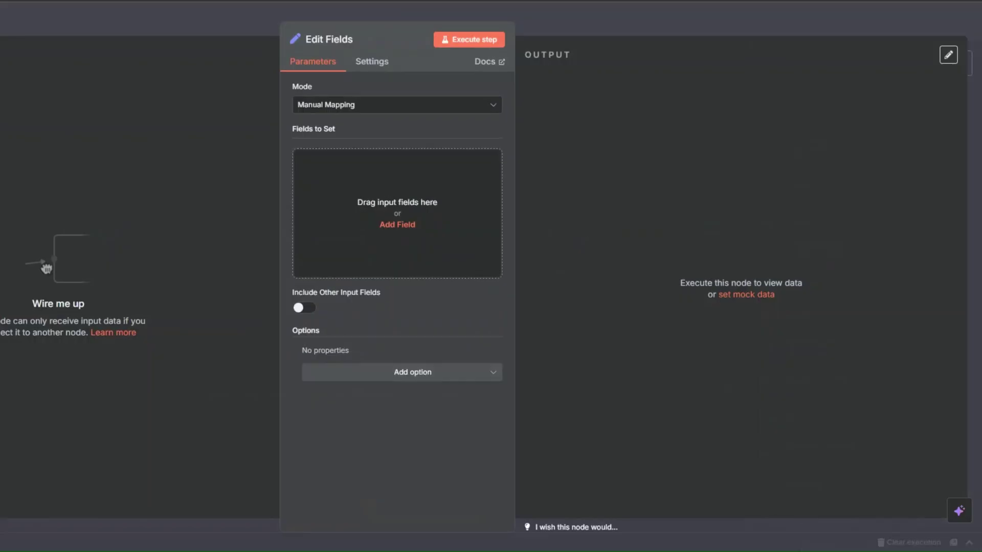
key(Escape)
- Break the link between Viral Tweet Generator and Submit Approval, and insert the Edit Fields node between them, connected to both
click(499, 232)
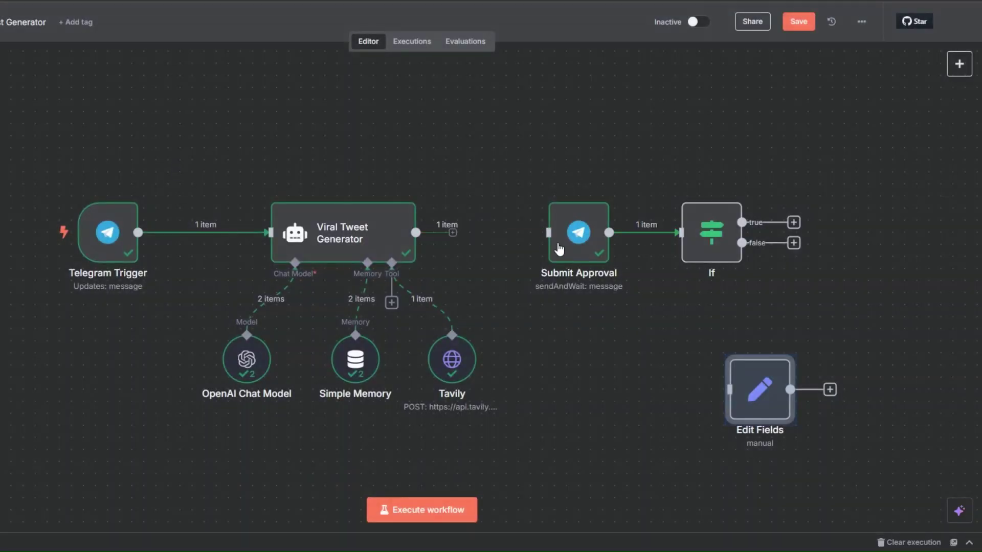
drag(533, 170, 662, 248)
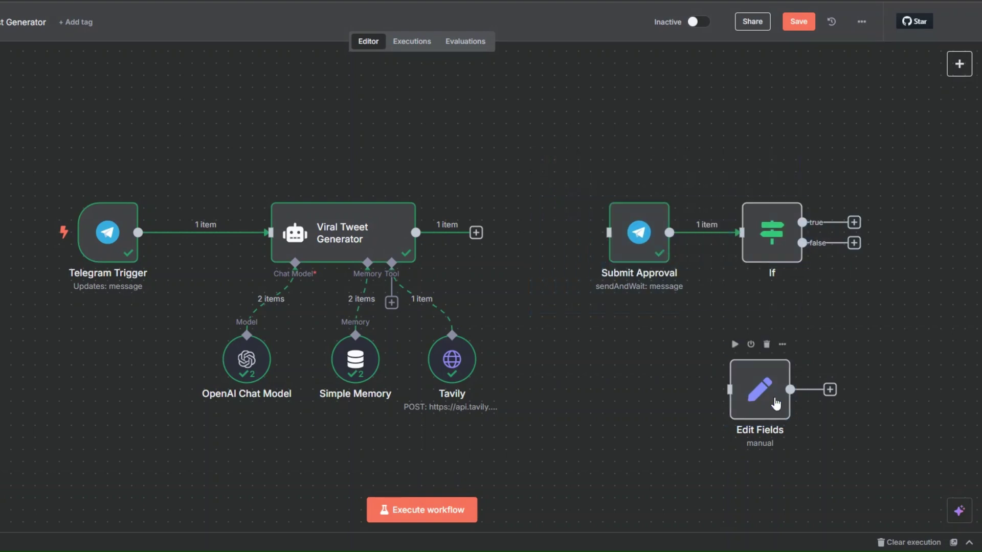
drag(761, 392, 540, 236)
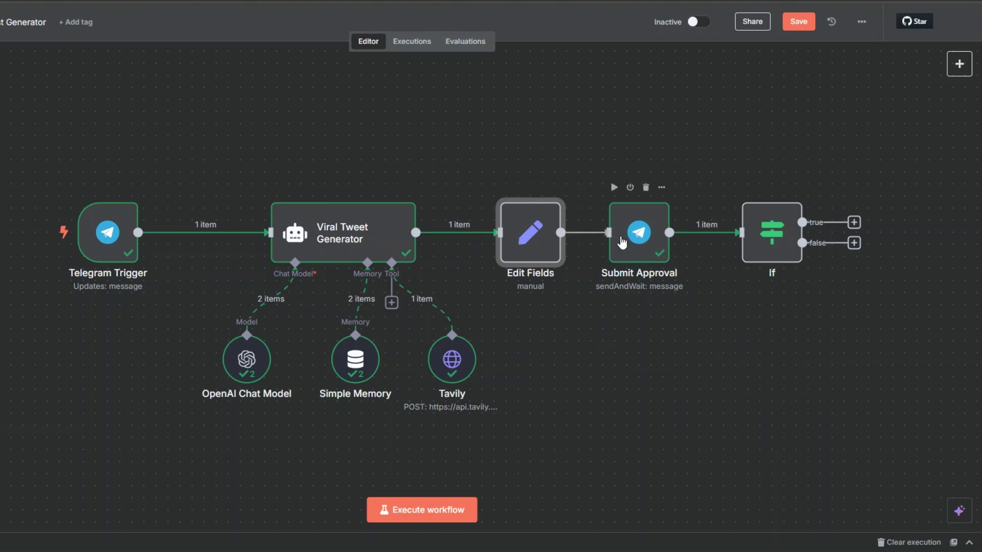
- Map the Viral Tweet Generator's output into the Edit Fields node as a string field named "post"
right_click(528, 254)
click(536, 263)
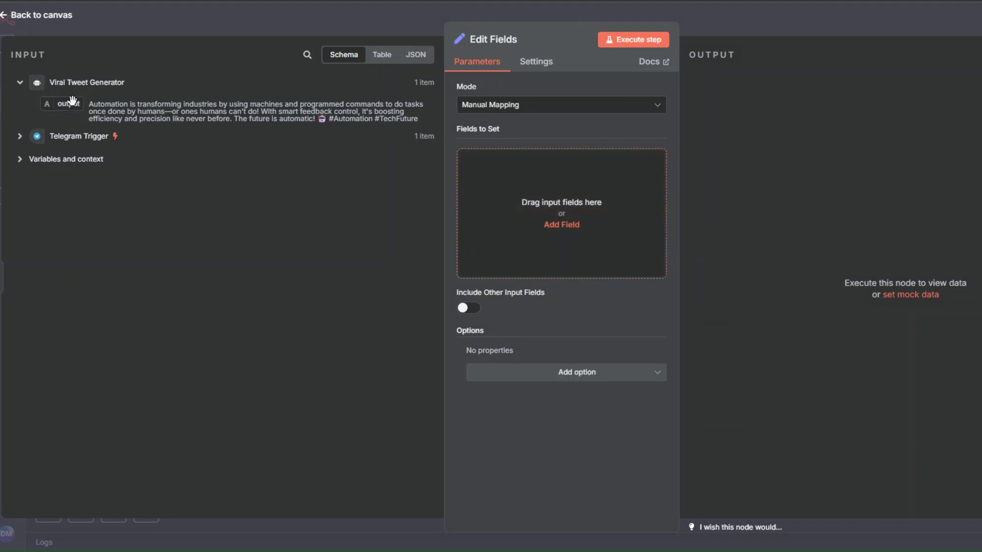
drag(164, 125, 474, 163)
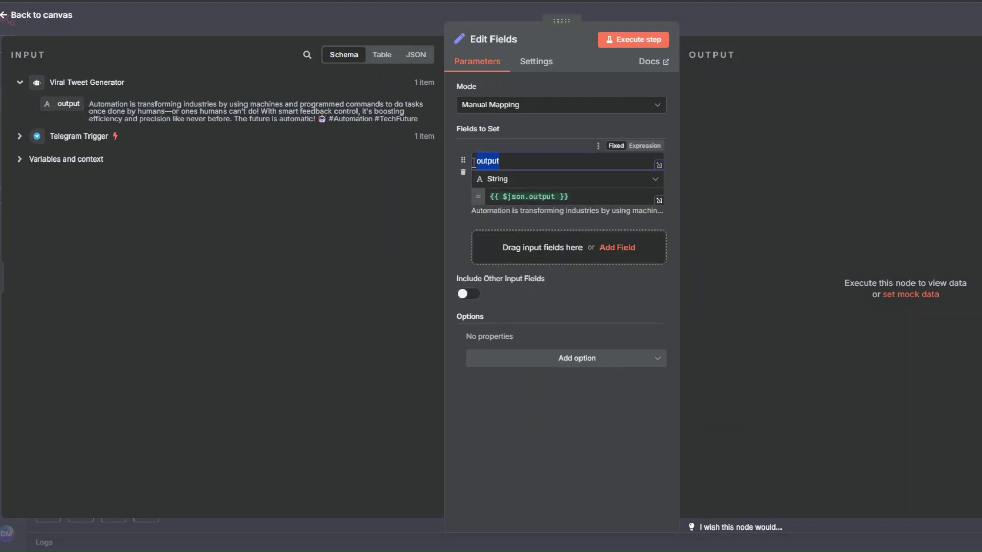
text(post)
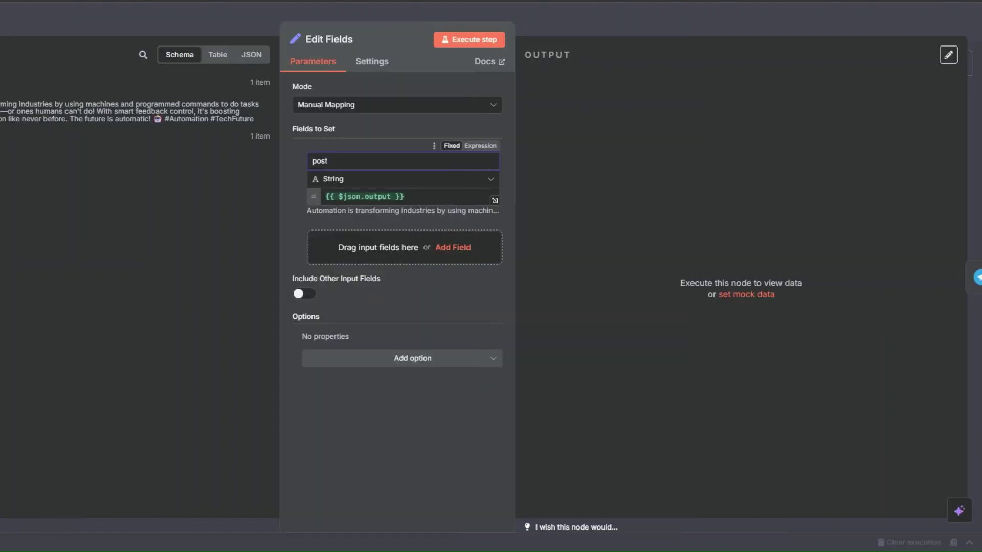
key(Escape)
- Rename the Edit Fields node as "Set Post"
right_click(536, 260)
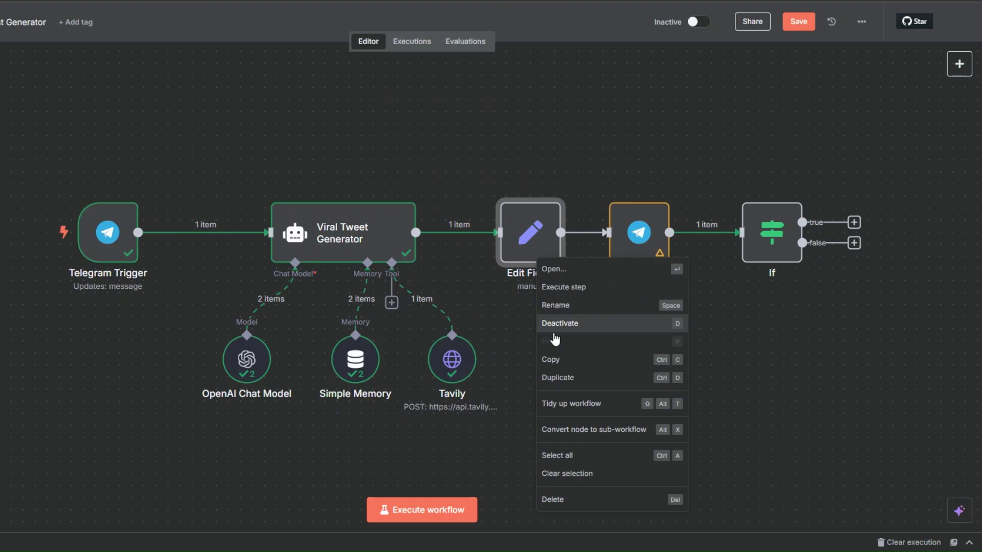
click(556, 305)
text(Set)
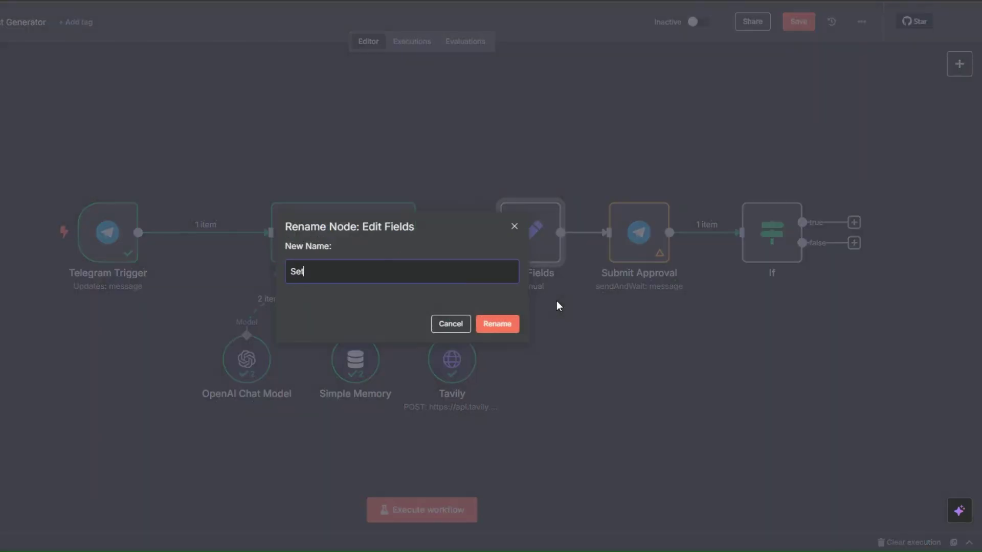
text( Post)
key(Return)
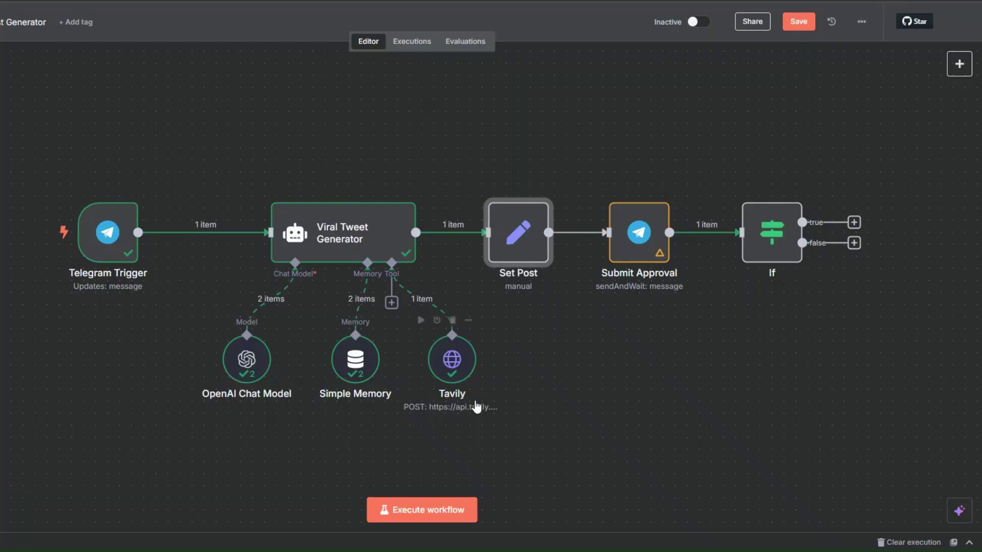
- Move the Submit Approval node slightly closer to the If node
scroll(277, 388, down, 1)
drag(276, 388, 90, 364)
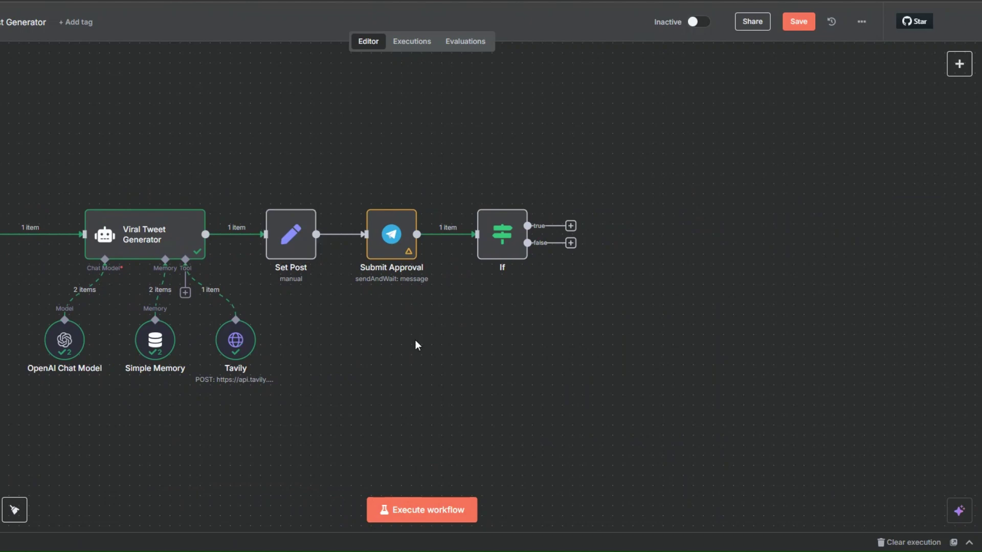
drag(394, 247, 404, 248)
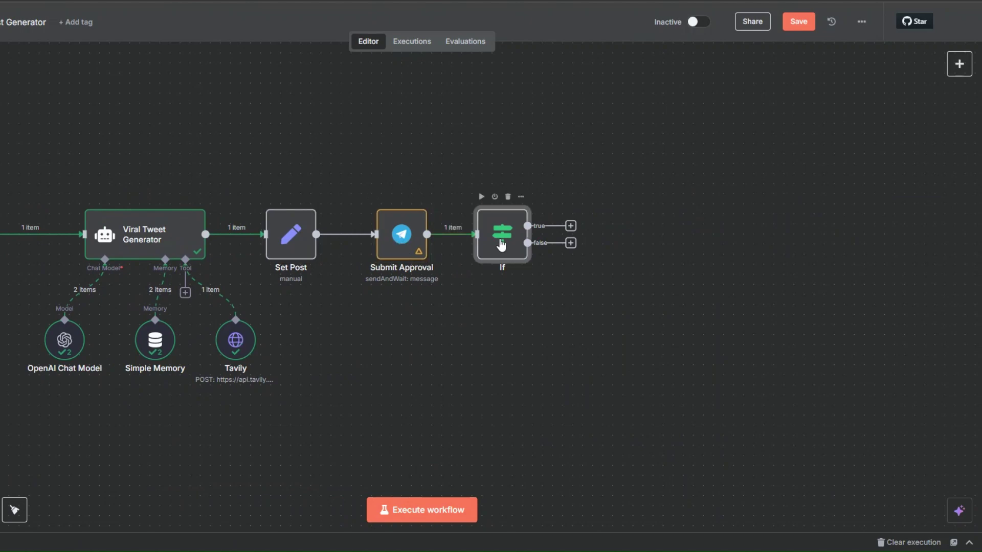
- Add an AI Agent node to the If node's false branch, leaving its default settings
click(571, 243)
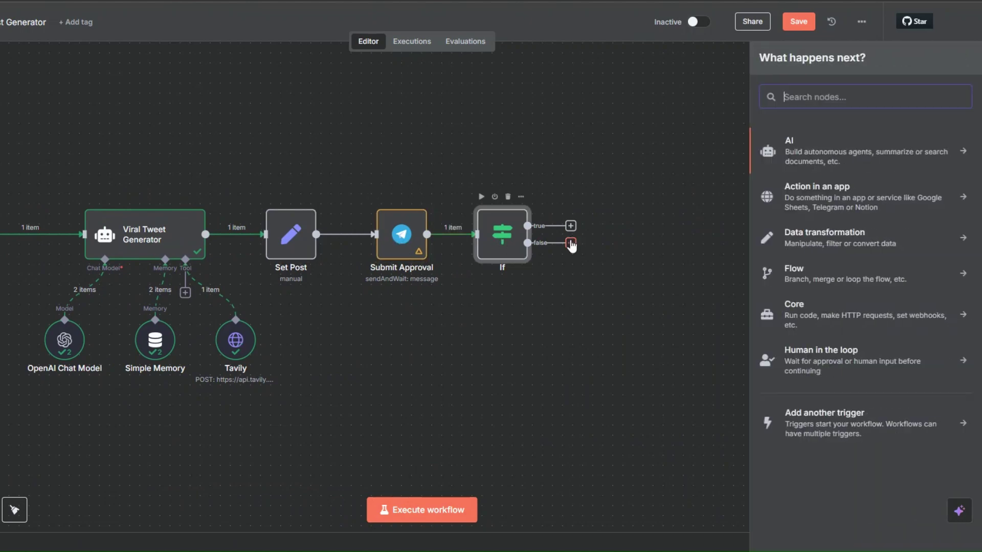
click(804, 148)
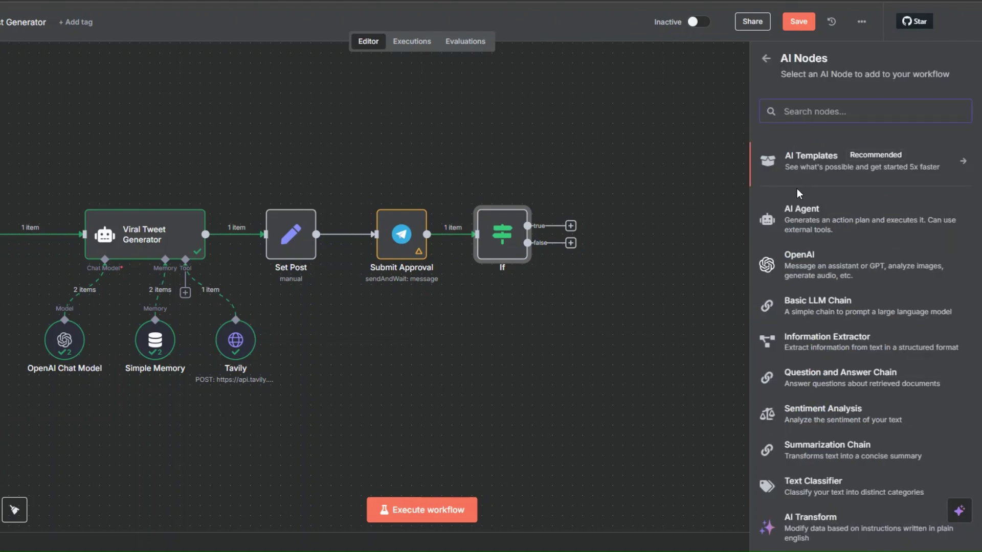
click(799, 213)
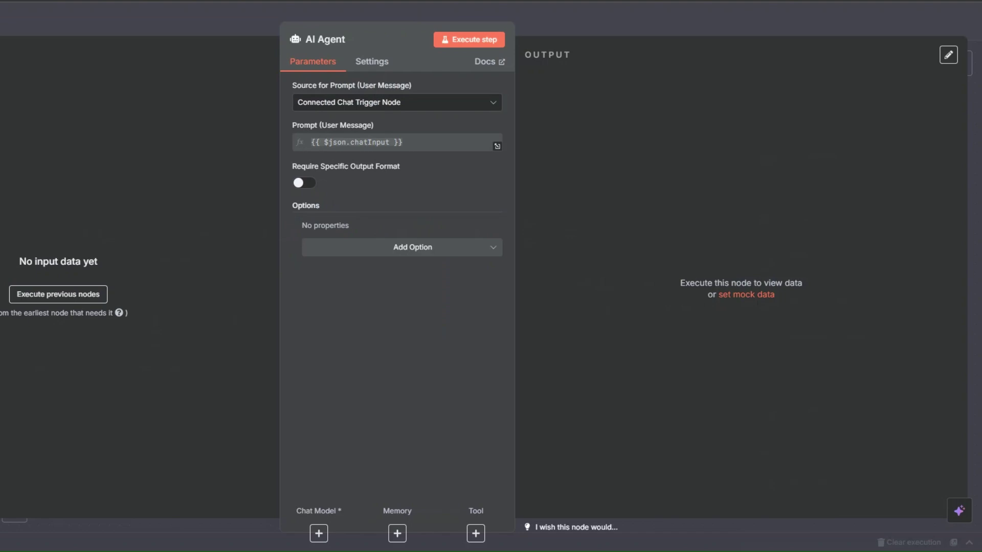
key(Escape)
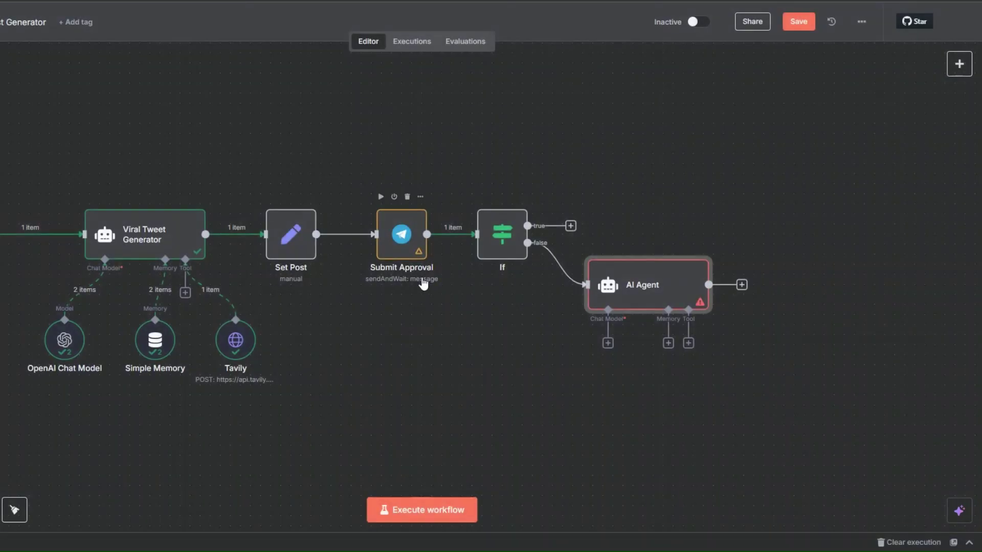
- Deactivate the new AI Agent node on the false branch and execute the workflow
right_click(637, 287)
click(651, 358)
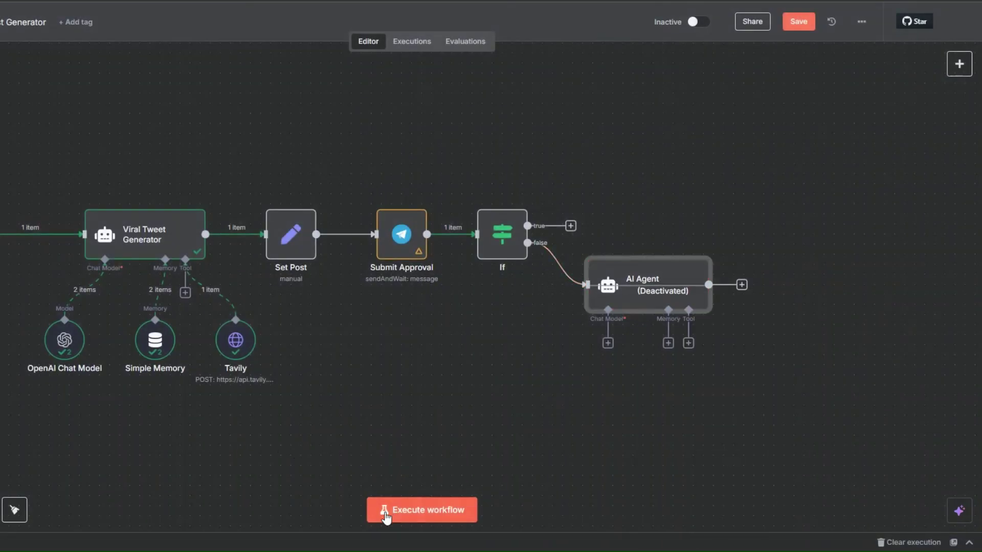
click(412, 510)
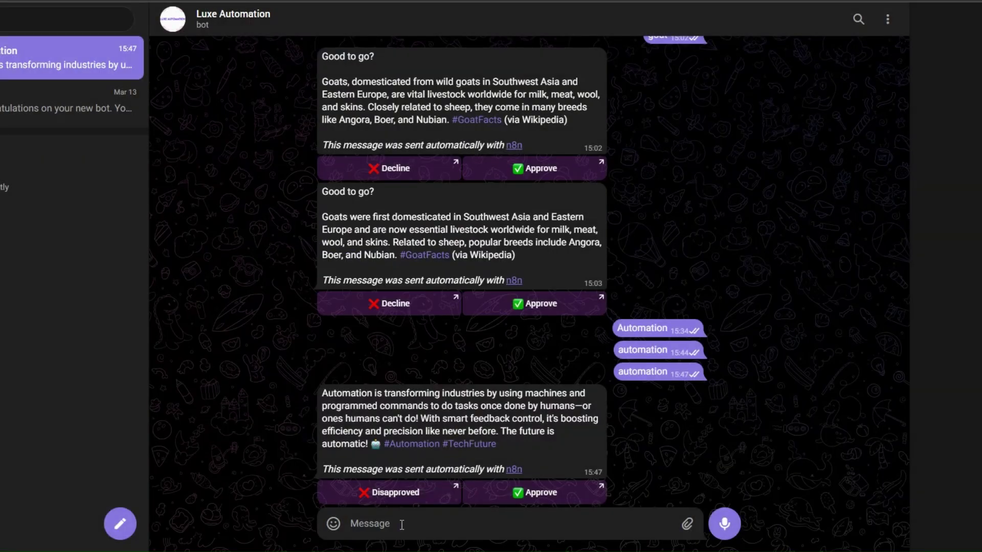
- Send the topic "automation" to the Luxe Automation bot in Telegram
text(automation)
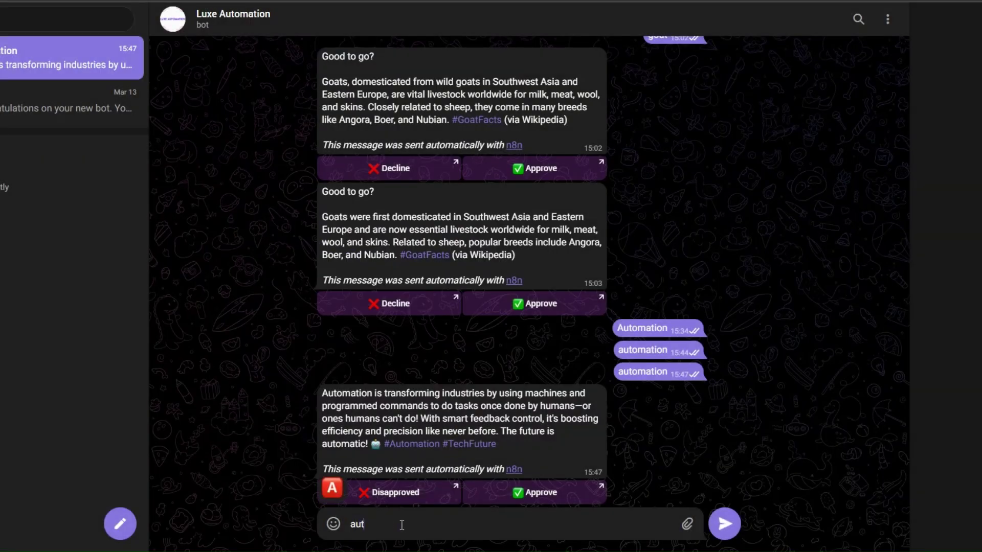
key(Return)
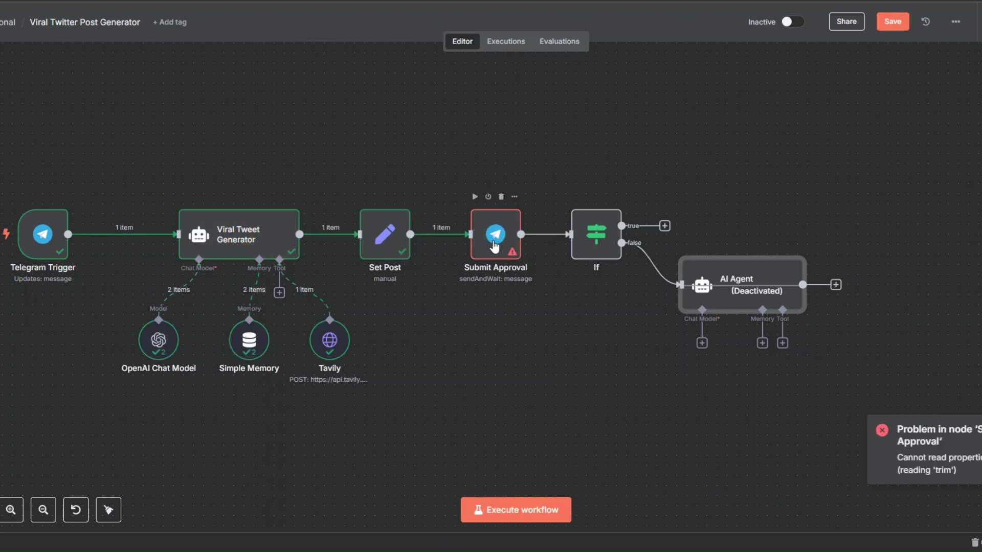
- Replace the Submit Approval node's message with the Set Post field, {{ $json.post }}, and return to the canvas
right_click(509, 253)
click(595, 268)
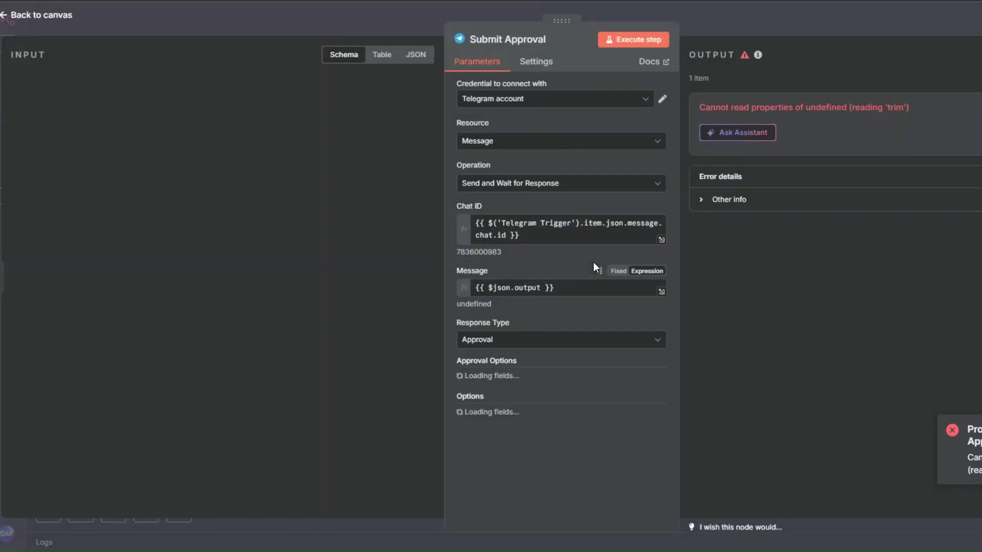
click(567, 288)
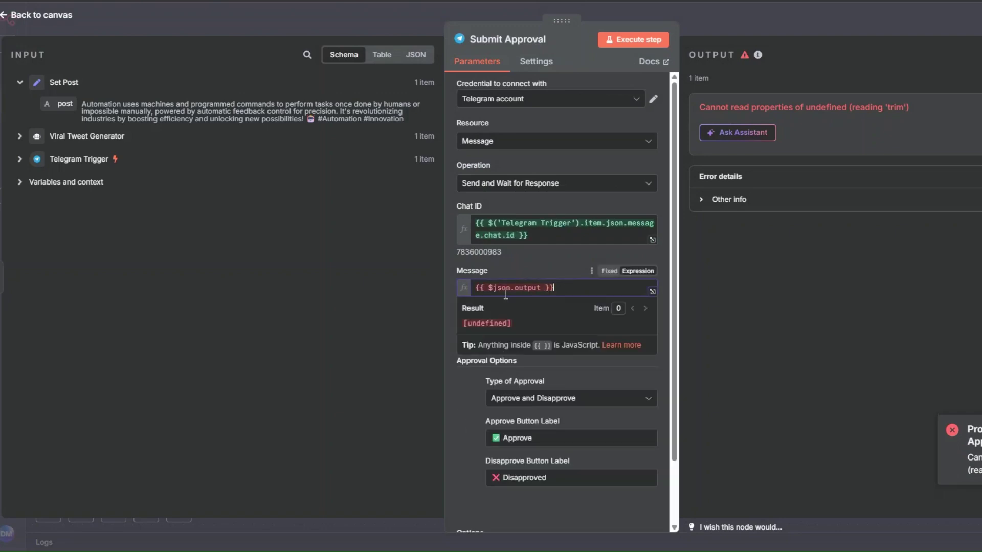
key(ctrl+a)
key(BackSpace)
drag(65, 104, 519, 292)
click(465, 431)
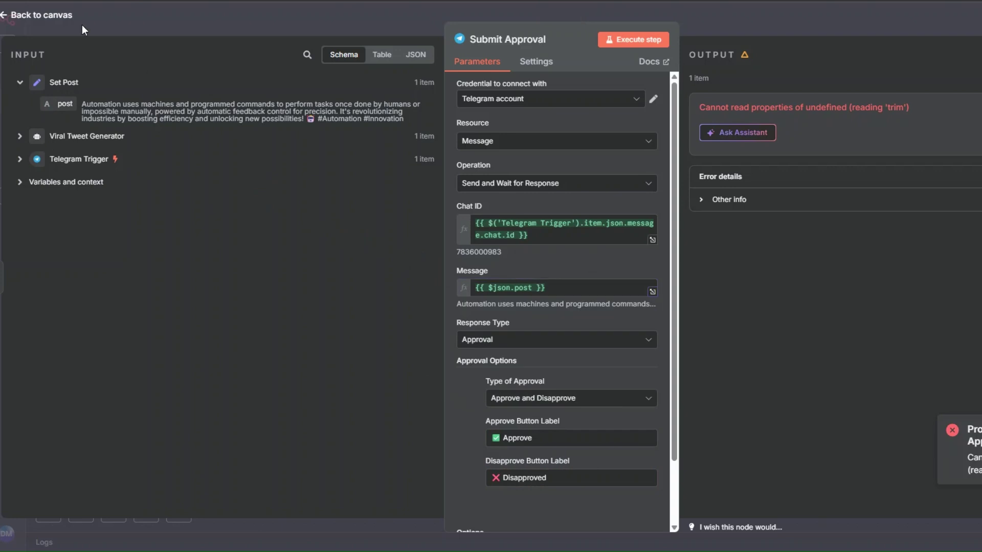
click(82, 29)
- Execute the workflow with the topic "automation" sent to the Telegram bot and disapprove the tweet it returns
click(554, 502)
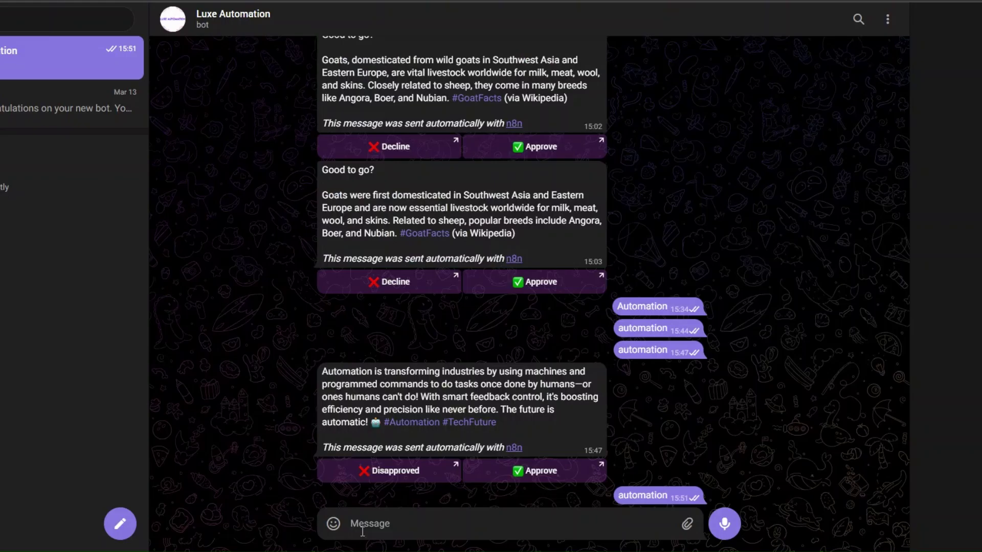
text(automation)
key(Return)
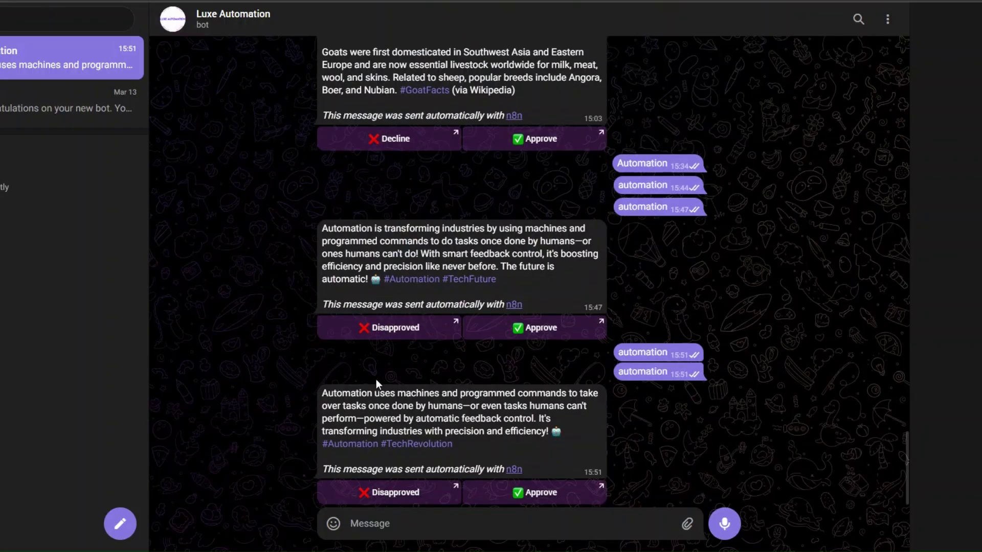
mouse_move(430, 430)
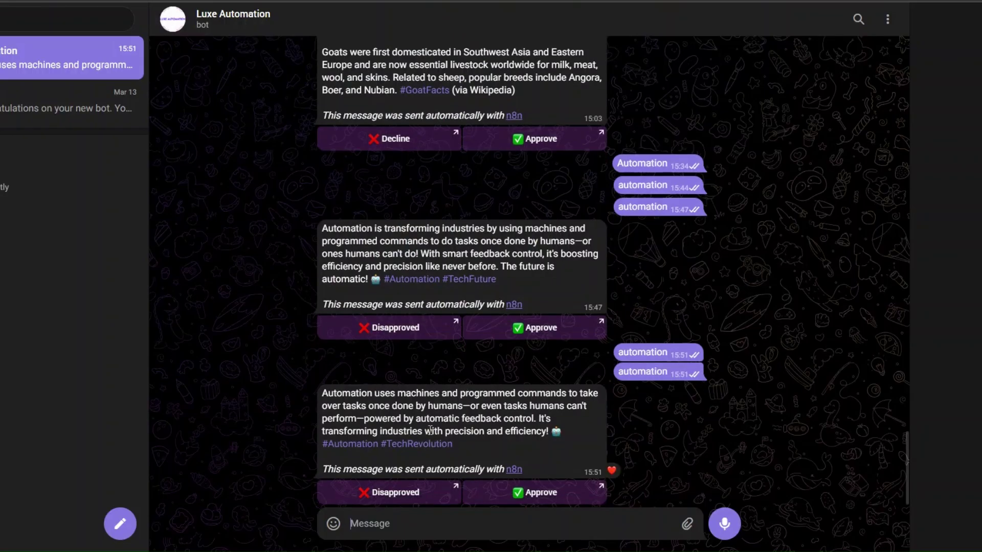
click(394, 492)
click(466, 332)
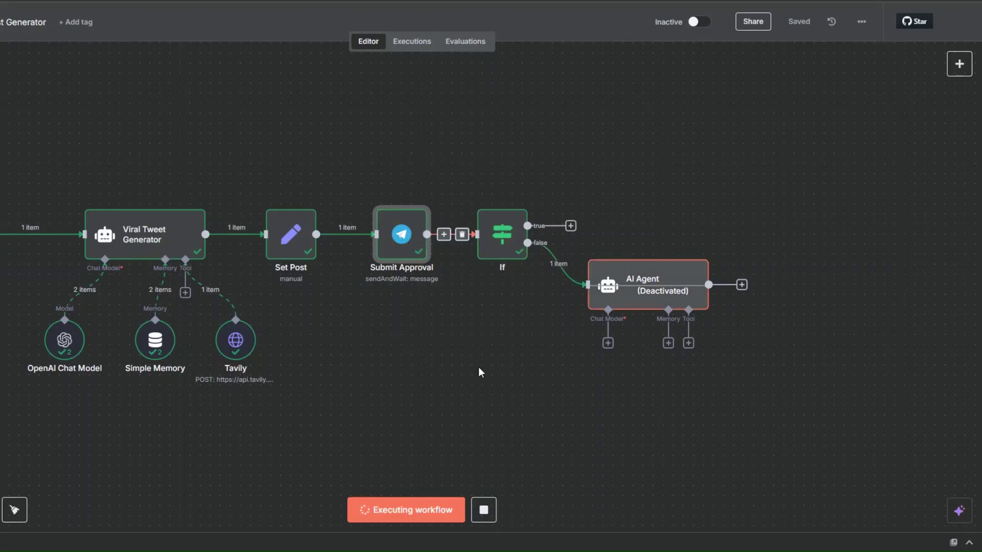
- Reactivate the AI Agent node on the If node's false branch and open its settings
right_click(635, 290)
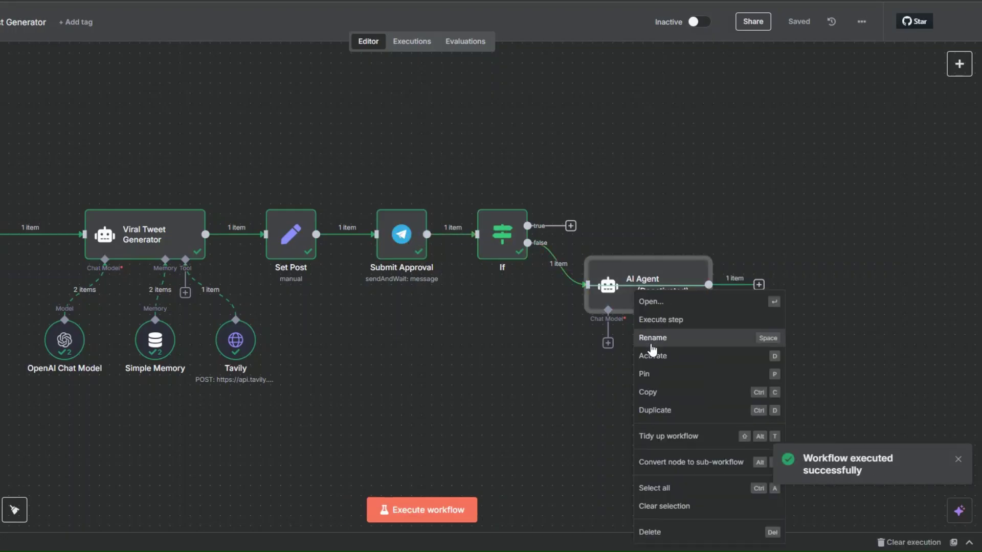
click(649, 352)
right_click(628, 290)
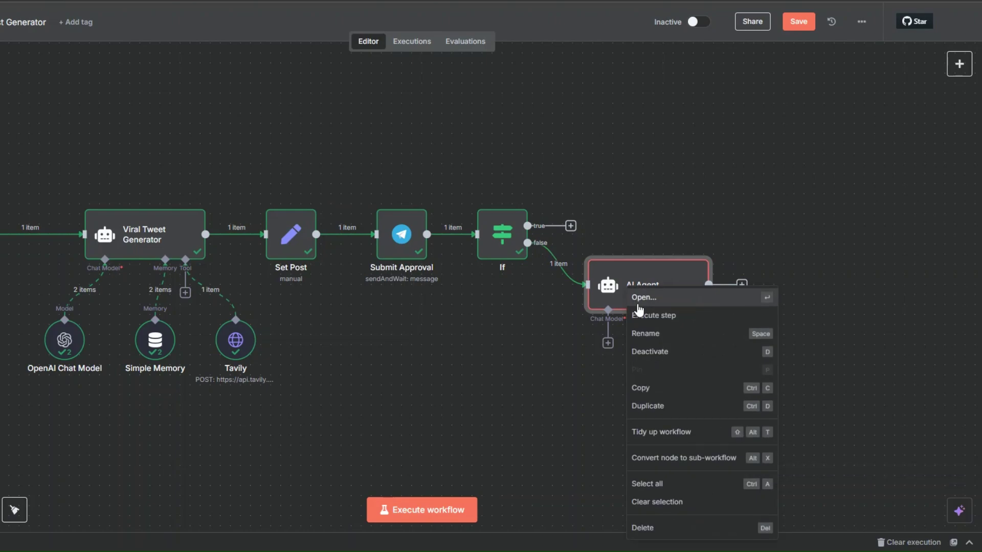
click(638, 305)
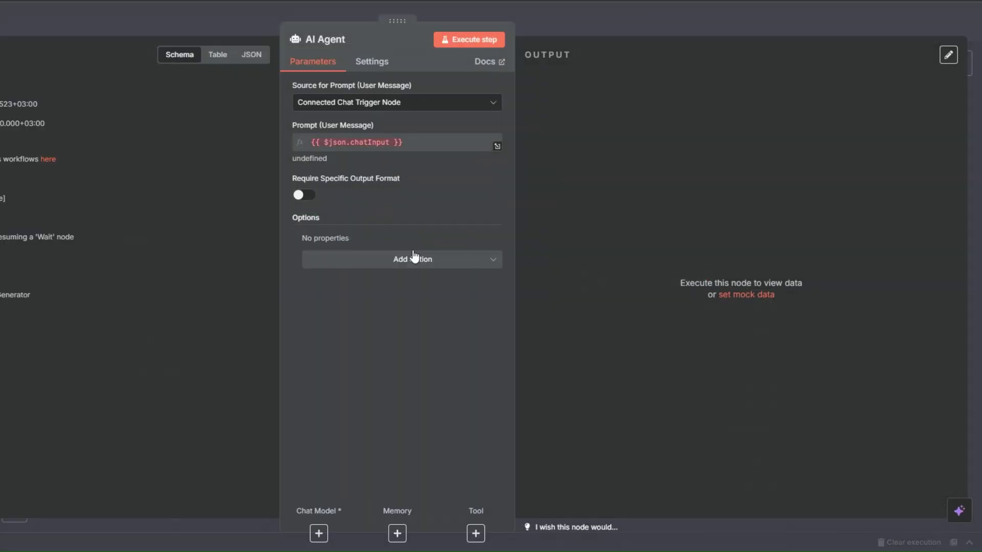
- Set the AI Agent's prompt source to Define below and paste the tweet-writer prompt about taking an incoming post and revising it
click(351, 122)
click(352, 104)
click(337, 170)
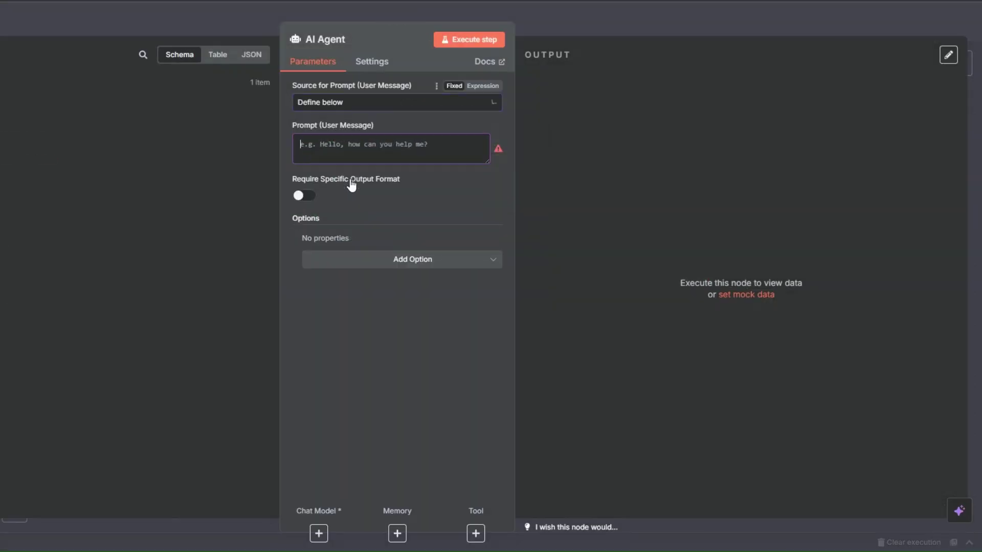
key(ctrl+v)
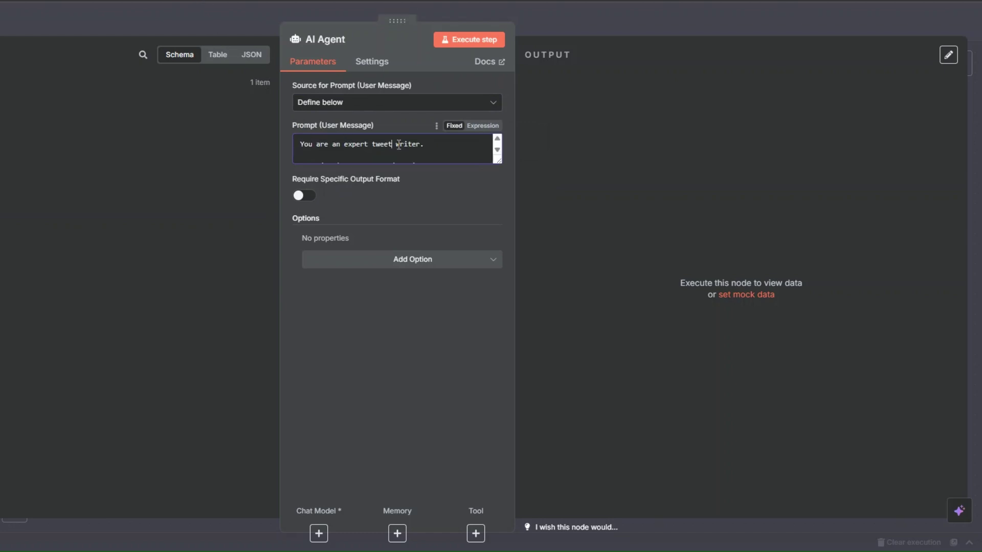
scroll(399, 148, down, 3)
scroll(430, 152, up, 4)
scroll(396, 156, down, 1)
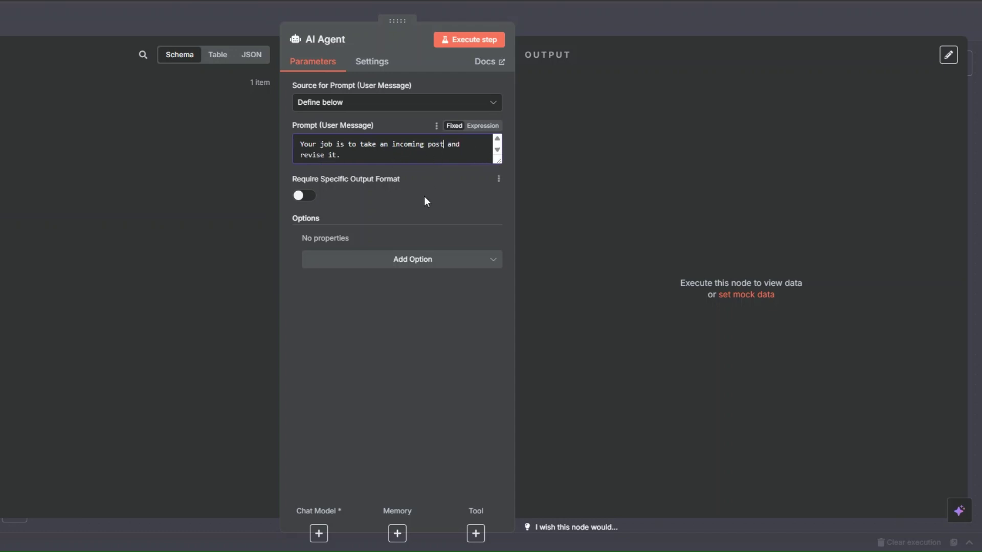
- Add a System Message to the AI Agent as the expression "Here is the post to revise: {{ $('Set Post').item.json.post }}"
click(435, 263)
click(375, 287)
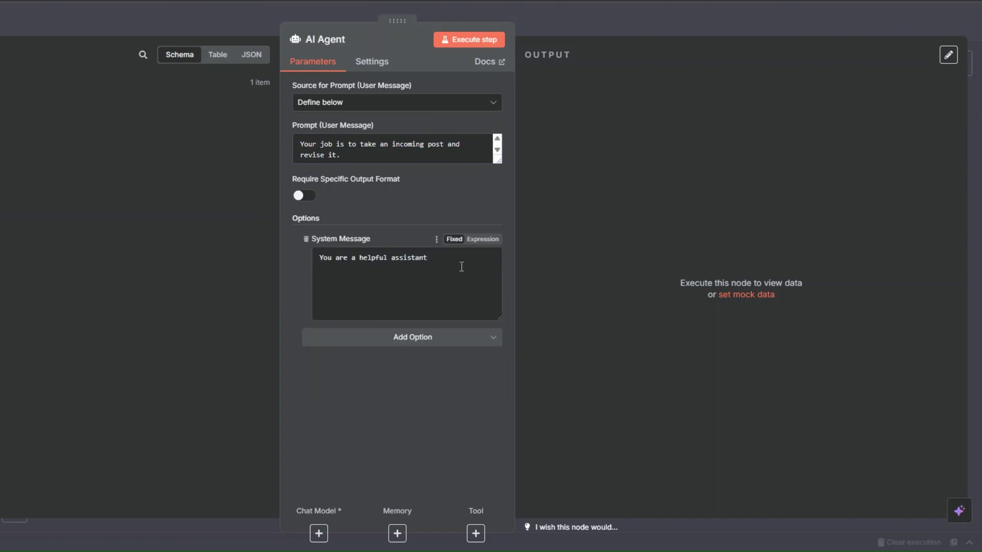
click(482, 239)
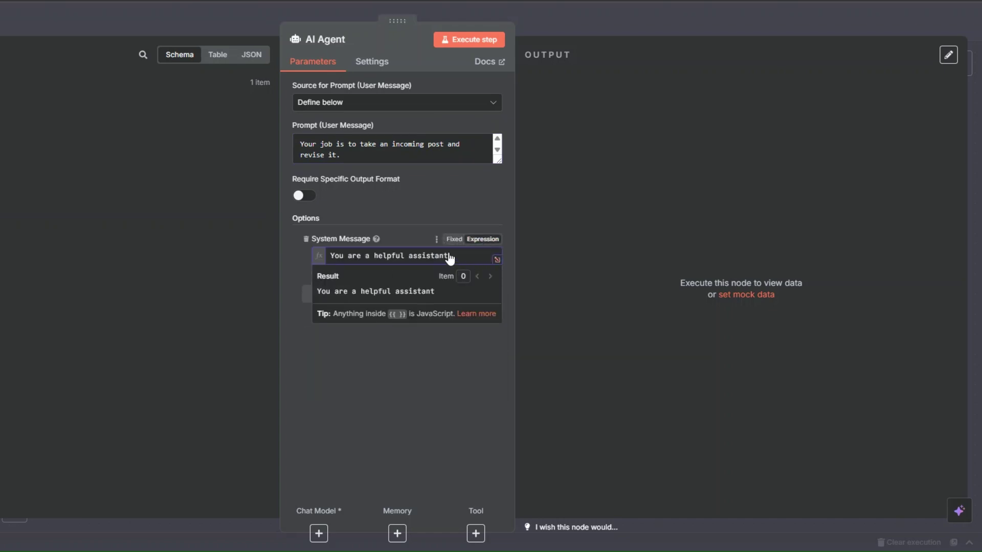
click(497, 259)
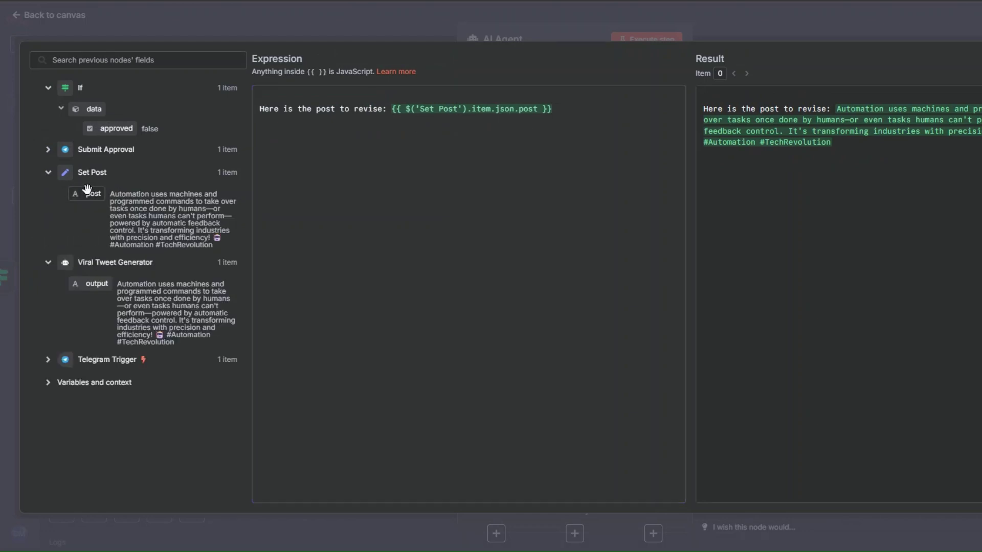
click(30, 14)
- Rename the AI Agent node on the false branch as "Revision AI Agent"
right_click(636, 296)
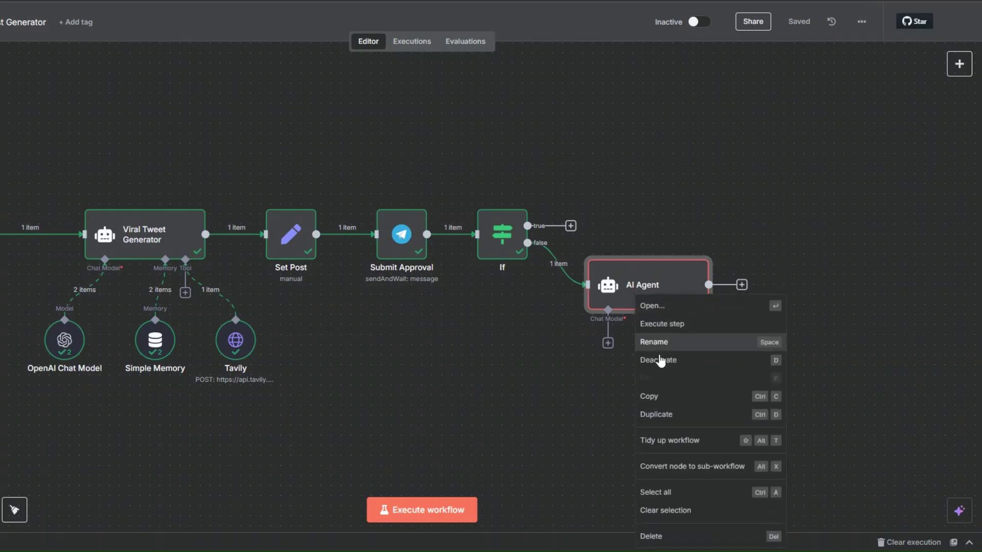
click(654, 342)
click(292, 271)
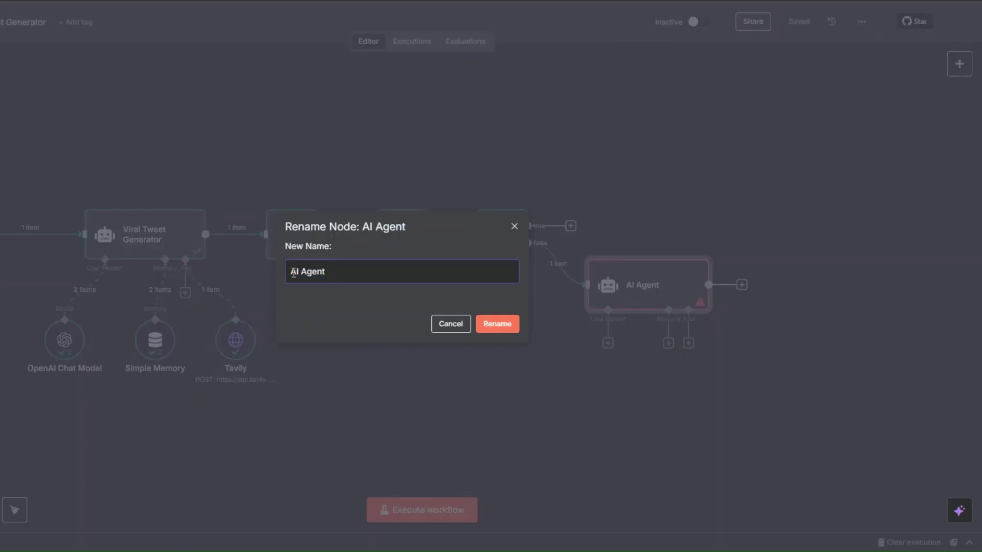
text(Revision)
click(499, 324)
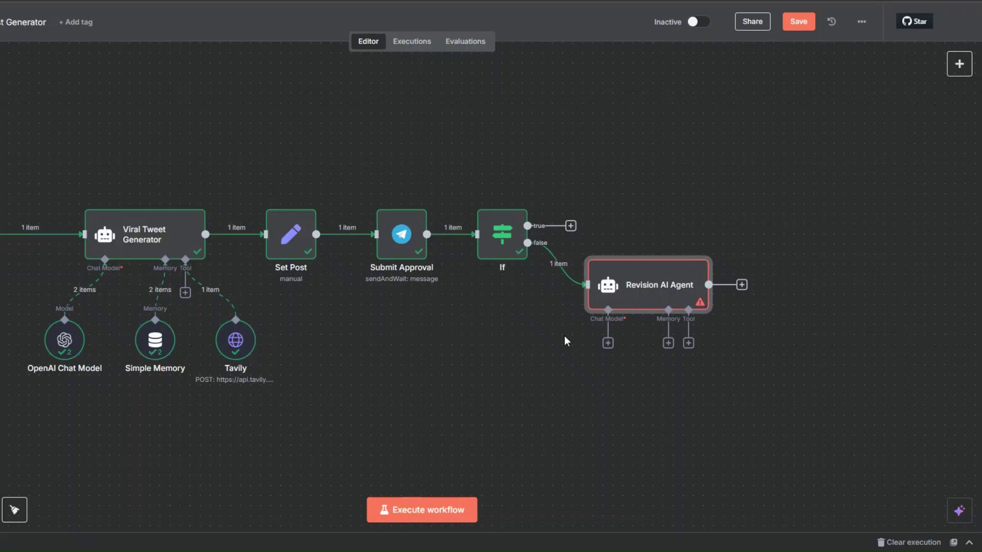
- Connect an OpenAI Chat Model to the Revision AI Agent's chat model input
click(607, 344)
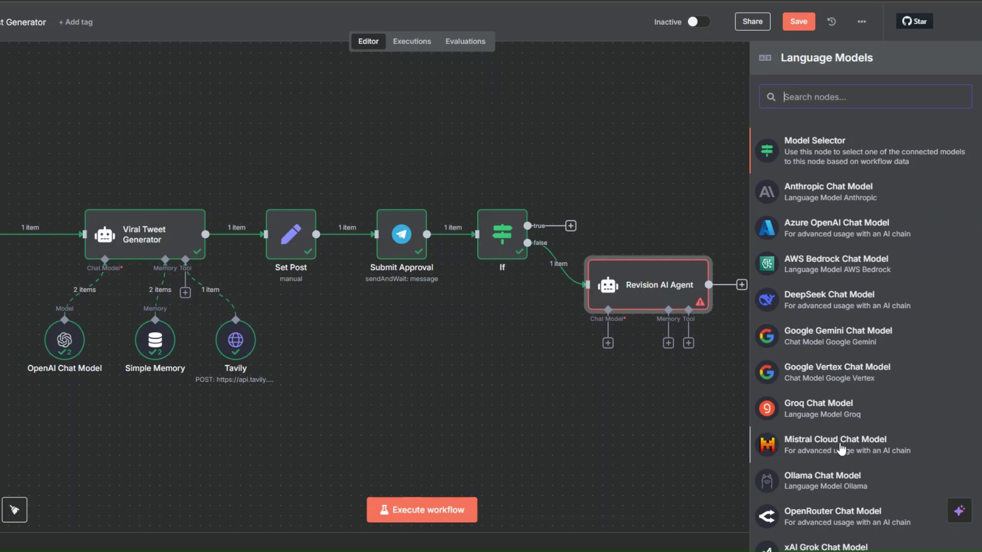
scroll(831, 504, down, 2)
key(Return)
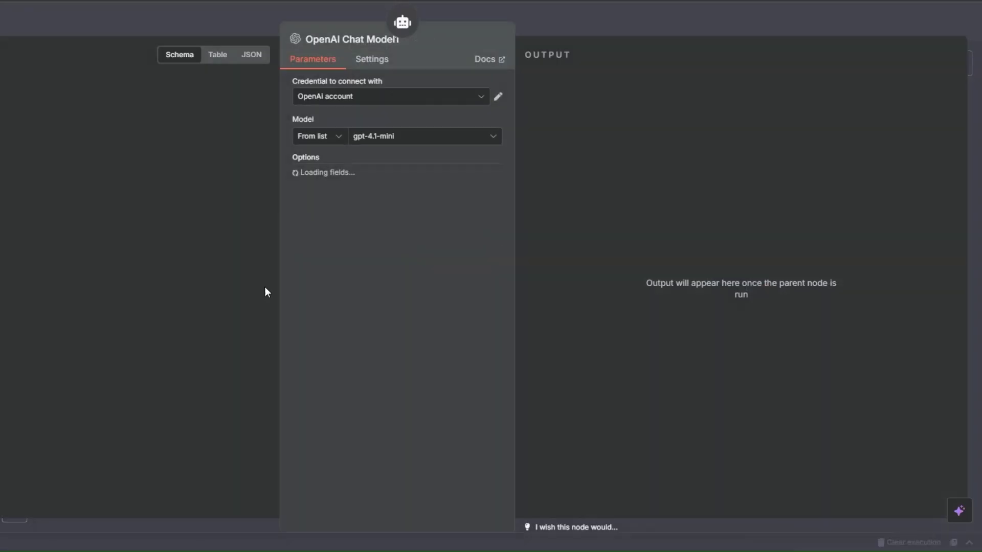
key(Escape)
drag(605, 368, 575, 363)
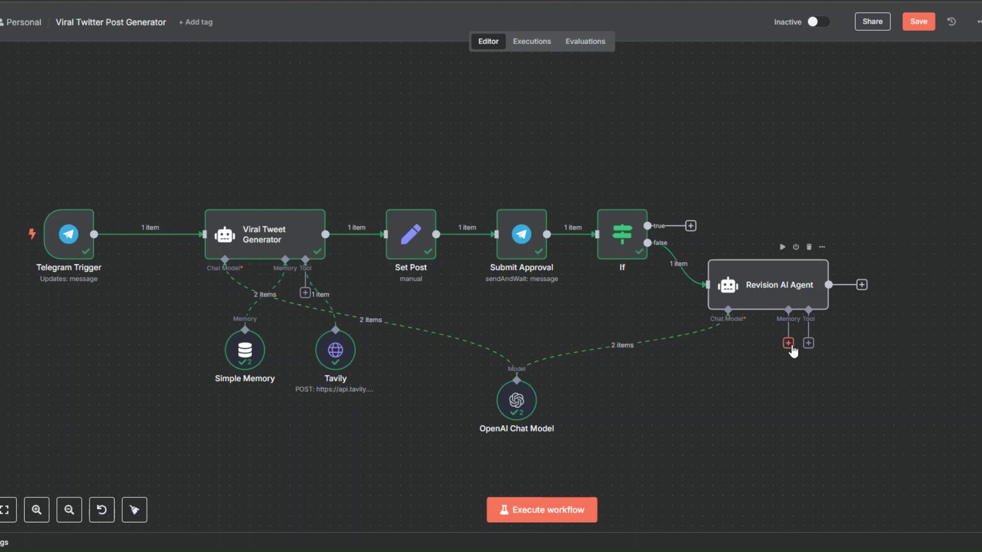
- Connect the existing Simple Memory and Tavily nodes to the Revision AI Agent's memory and tool inputs
click(788, 343)
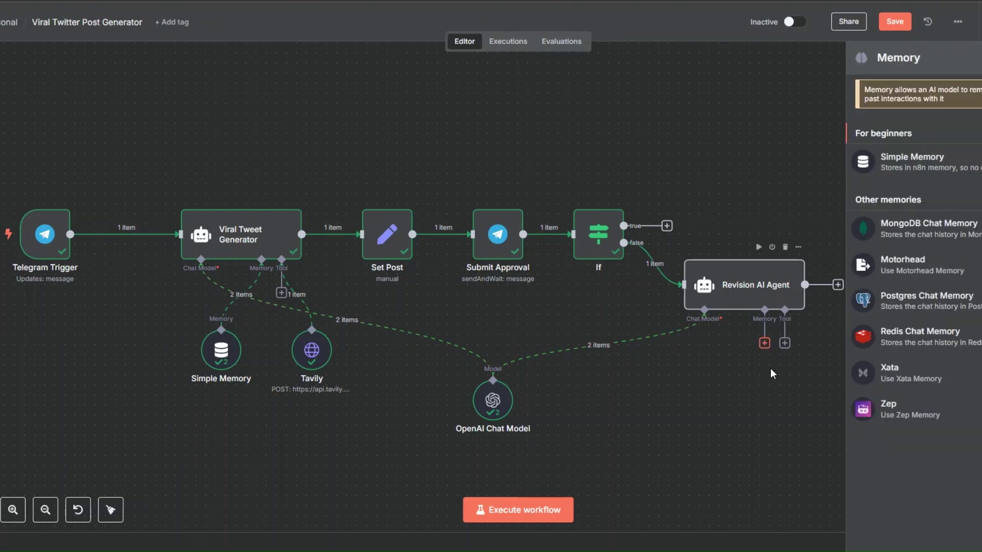
drag(788, 342, 570, 399)
drag(785, 344, 683, 412)
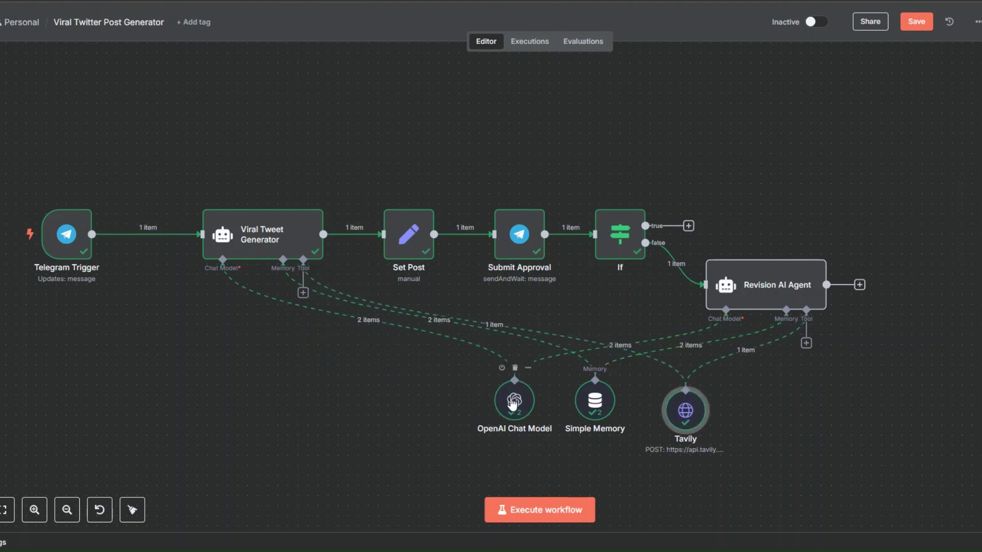
- Space the OpenAI Chat Model, Simple Memory and Tavily nodes evenly in a row between the two agents and save the workflow
drag(517, 413, 448, 412)
drag(584, 404, 533, 404)
drag(684, 407, 634, 402)
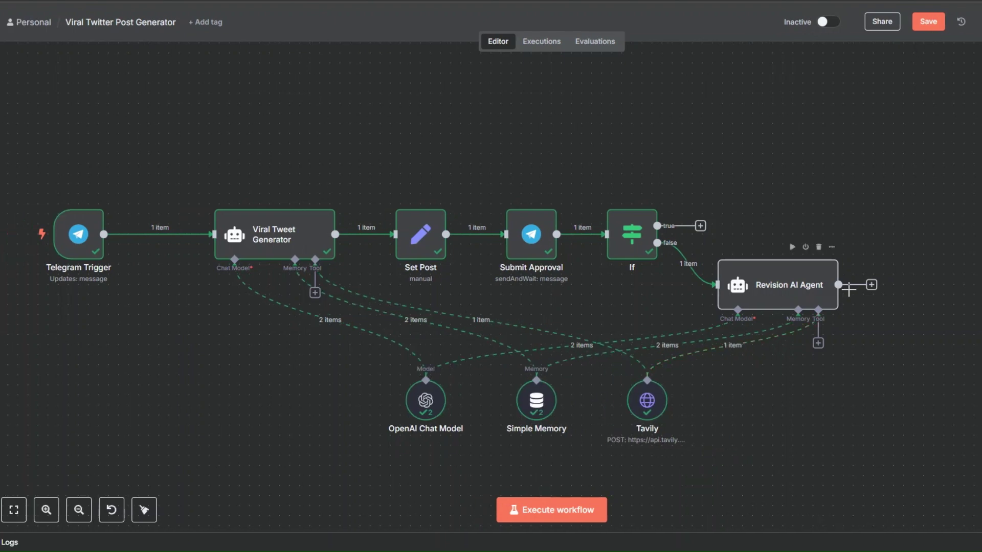
click(925, 24)
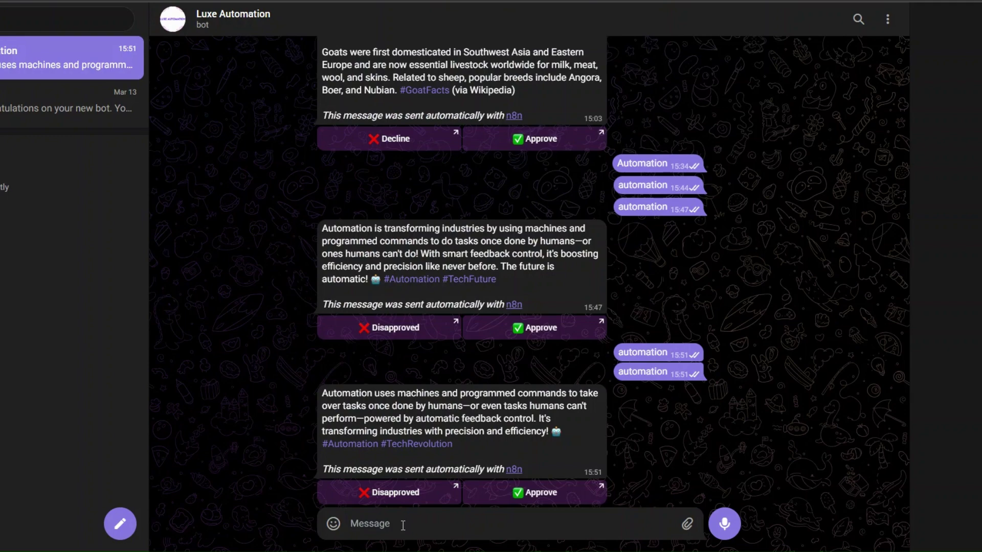
- Test the revision branch by sending "automation" to the Telegram bot and disapproving the tweet it returns
text(automation)
key(Return)
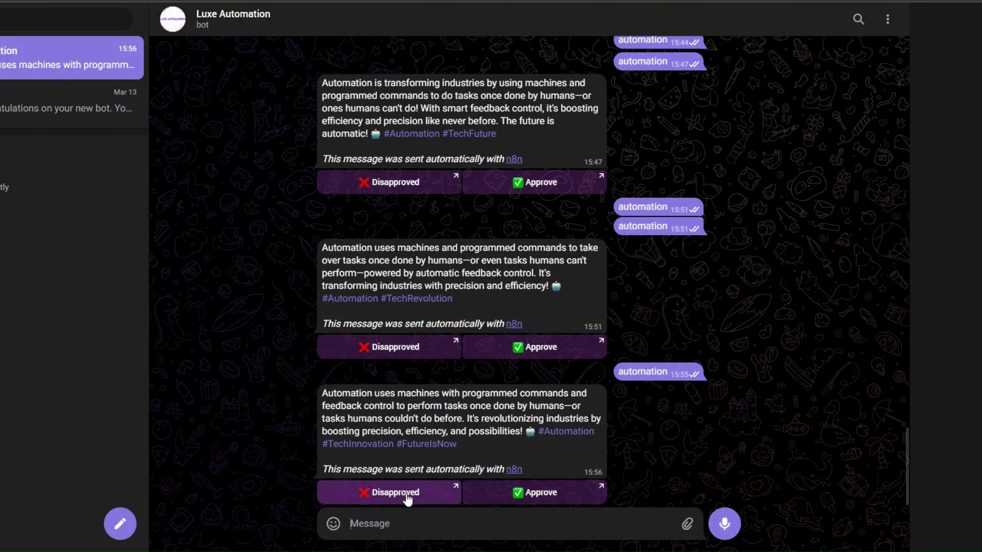
click(408, 499)
key(Return)
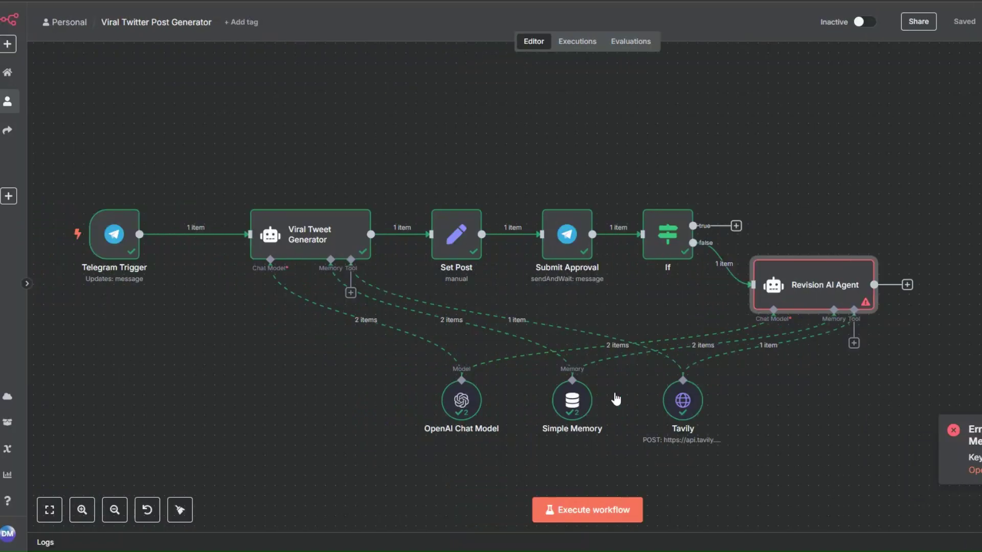
- Examine the Simple Memory node's chat history and the input fields available for mapping to its session key
double_click(572, 401)
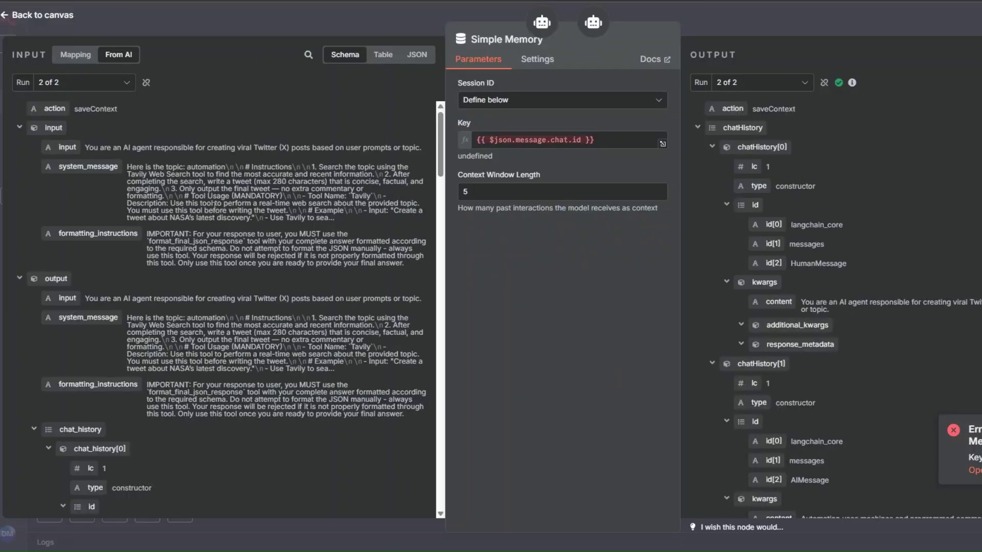
scroll(306, 328, down, 20)
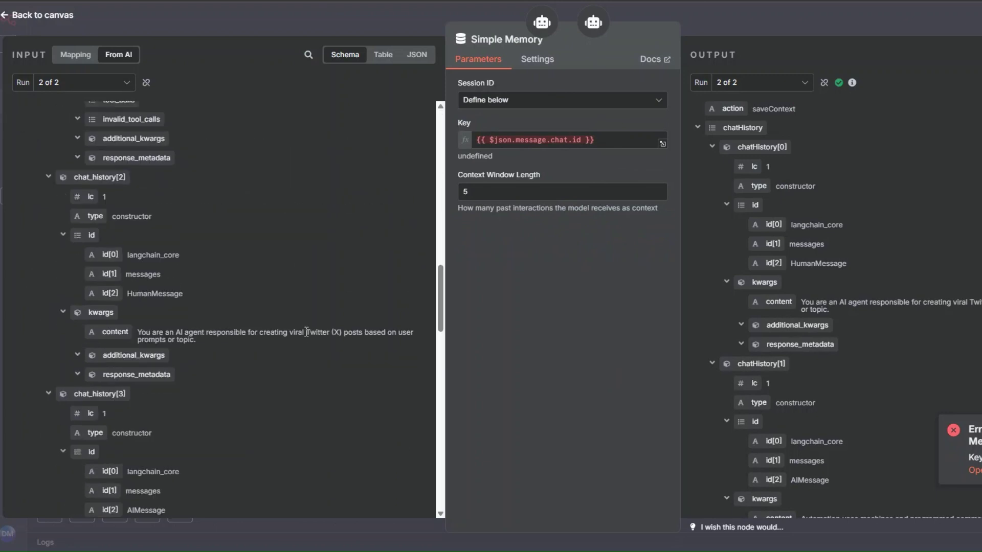
scroll(305, 333, down, 10)
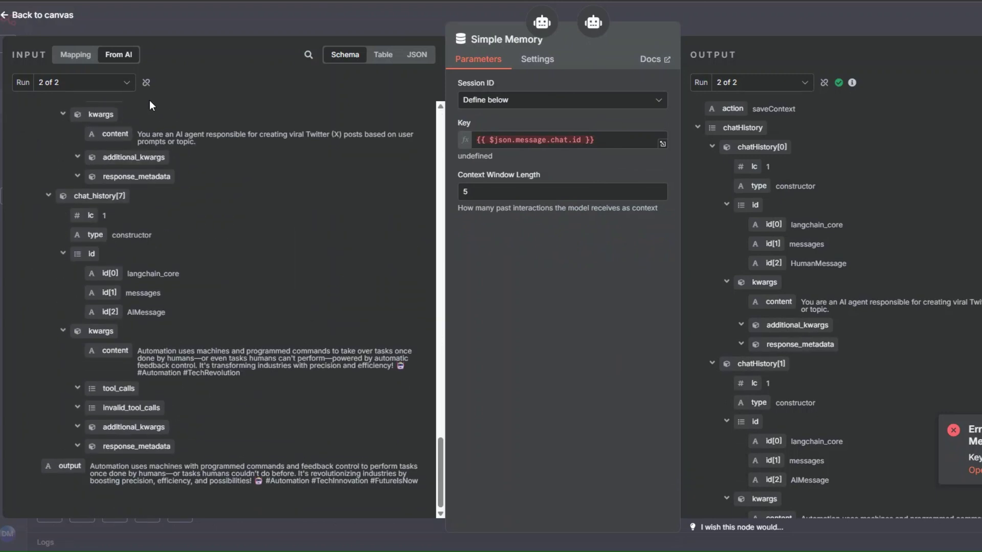
click(75, 54)
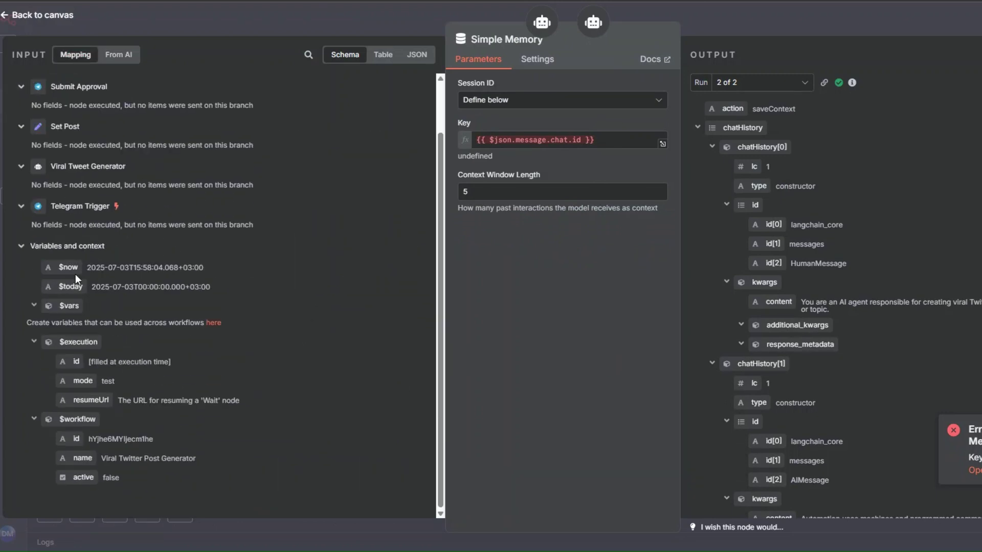
double_click(20, 206)
click(20, 222)
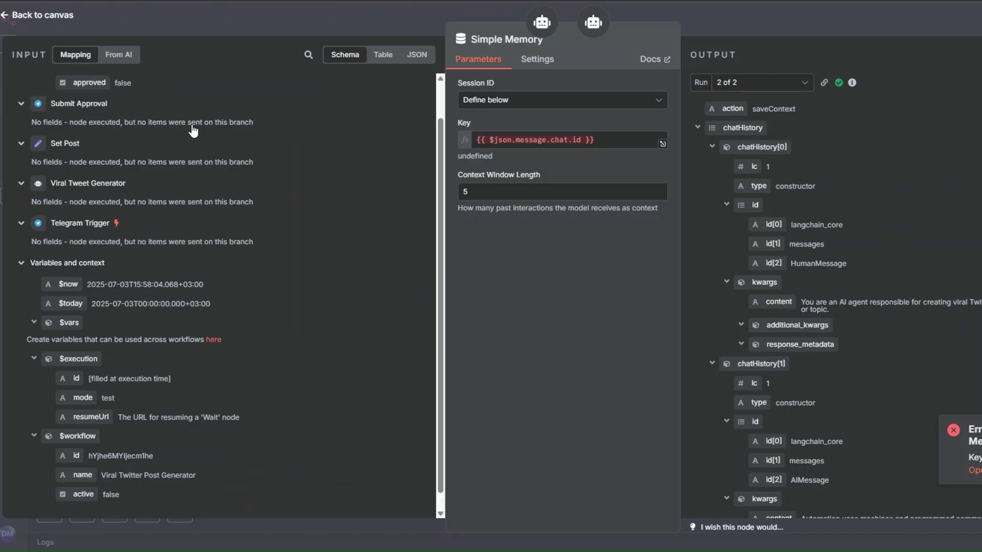
key(Escape)
- Replace the Simple Memory node's session key expression with {{ $now }} and return to the canvas
right_click(576, 406)
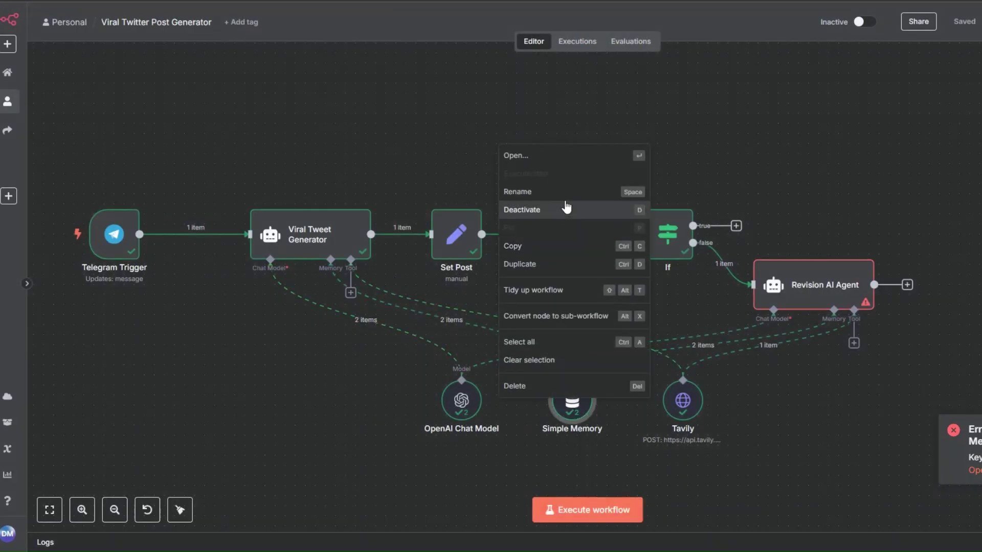
click(553, 157)
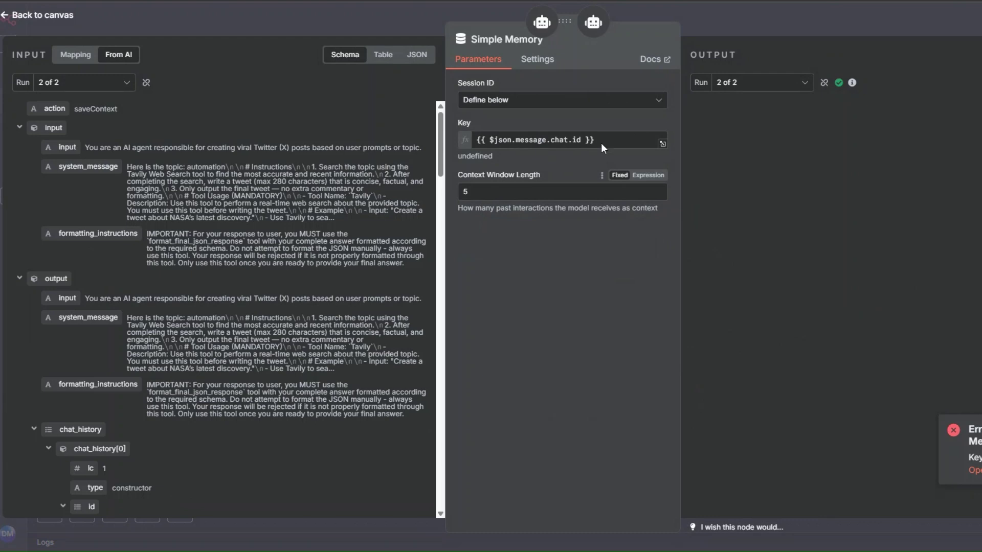
click(600, 142)
drag(600, 143, 467, 142)
text({)
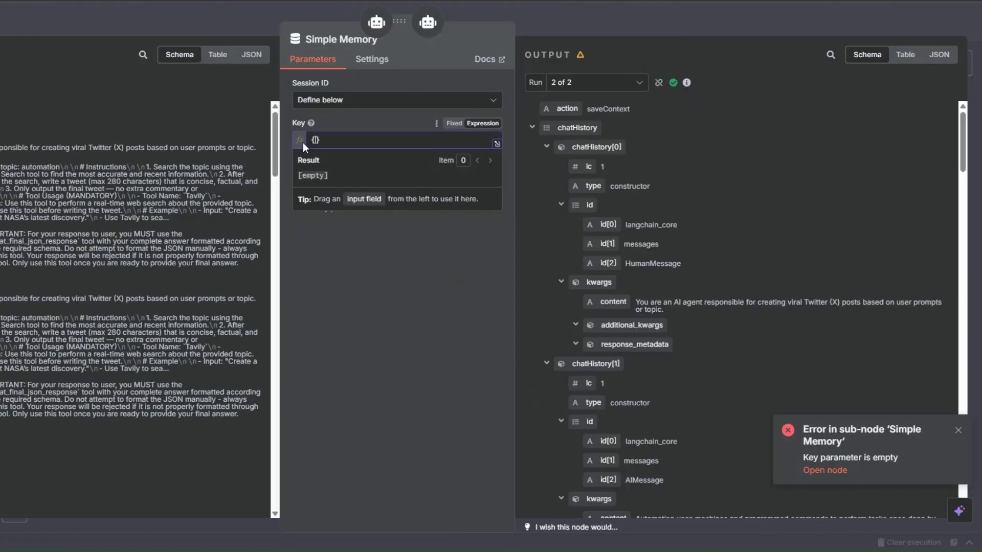
text({ $now)
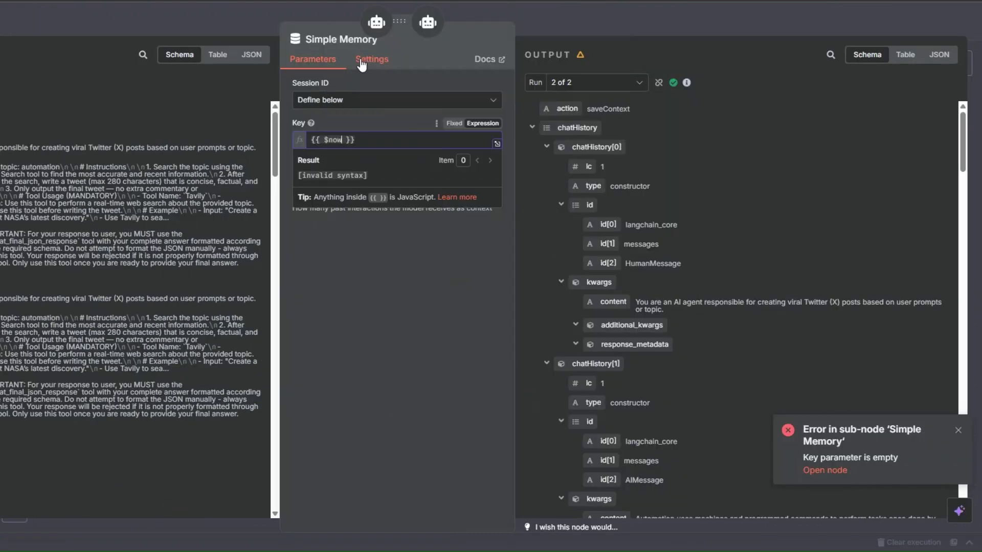
click(377, 237)
key(Escape)
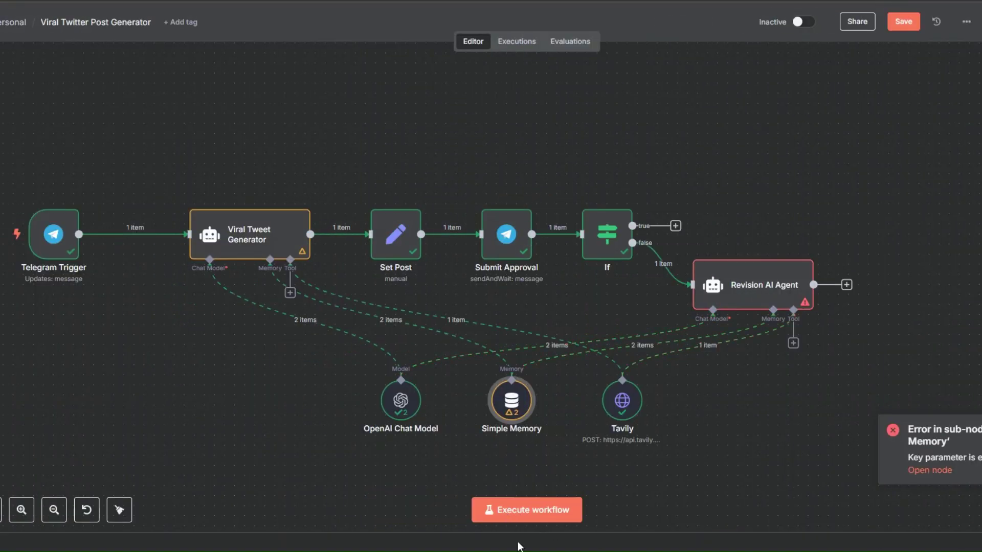
- Execute the workflow, send "automation" to the Telegram bot, disapprove the tweet it returns and go back to n8n
click(518, 510)
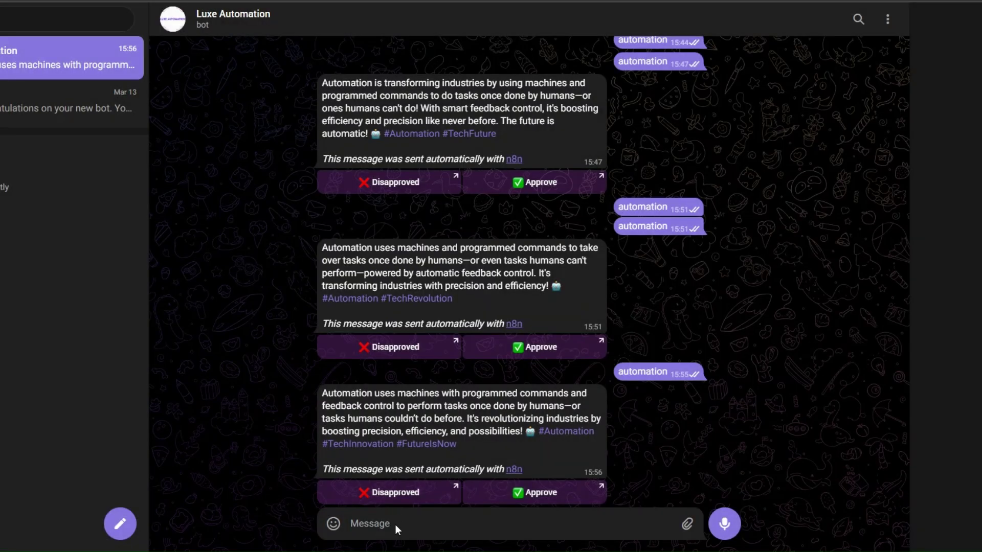
text(automation)
key(Return)
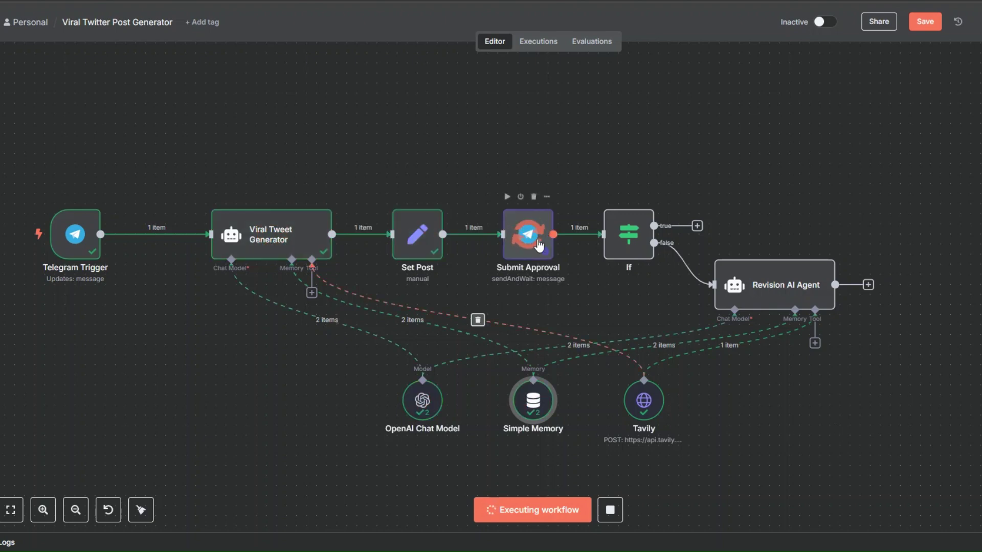
key(ctrl+Tab)
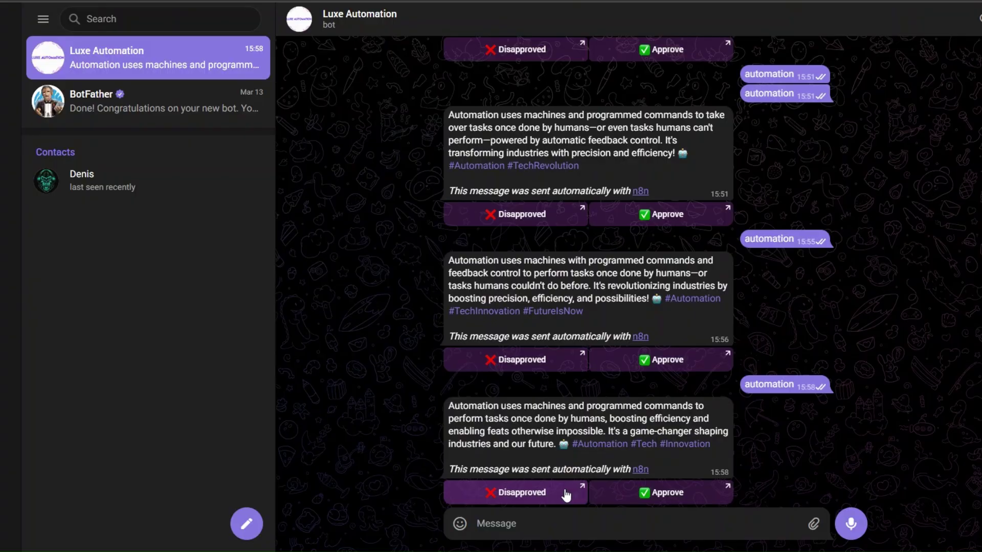
click(566, 494)
click(586, 328)
key(ctrl+Tab)
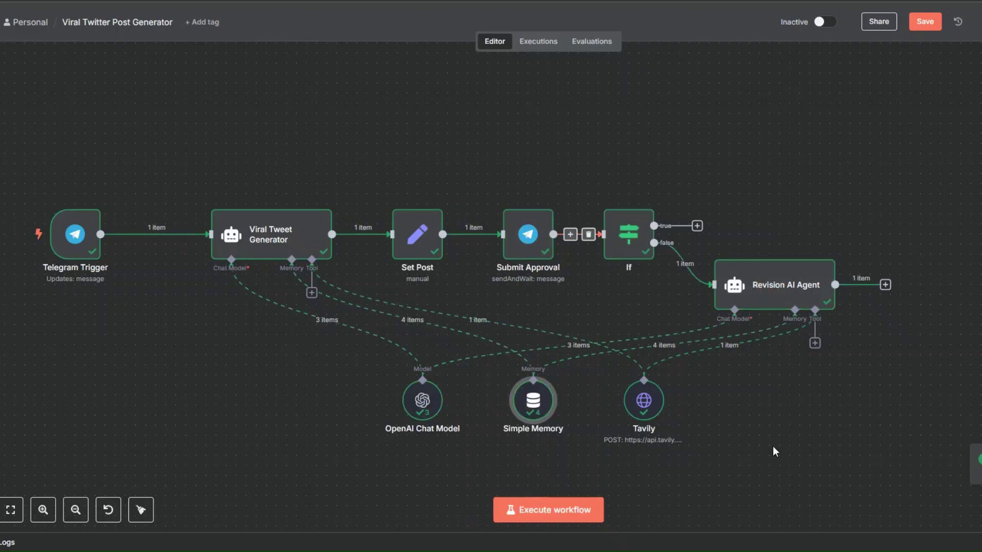
- Review the revised tweet in the Revision AI Agent's output and return to the canvas
right_click(774, 308)
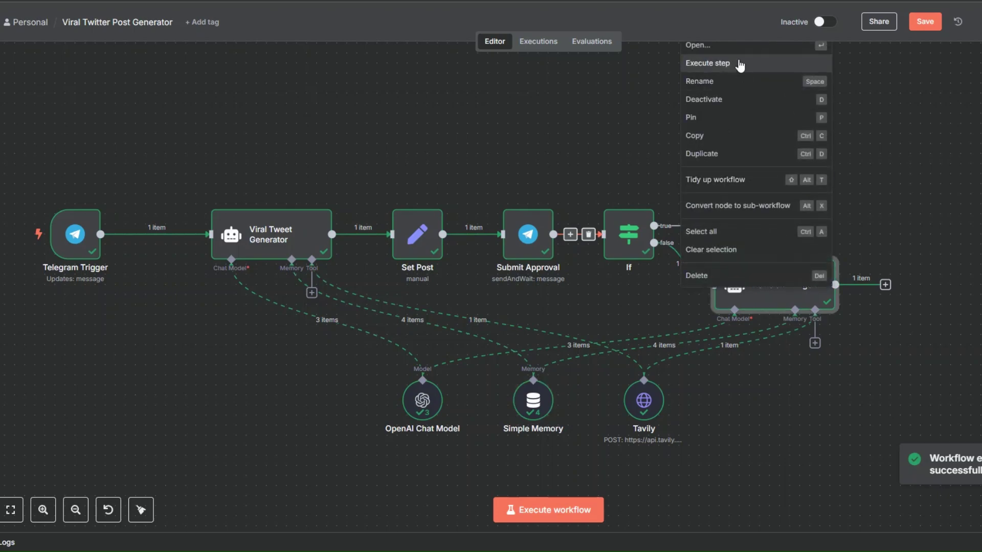
key(Return)
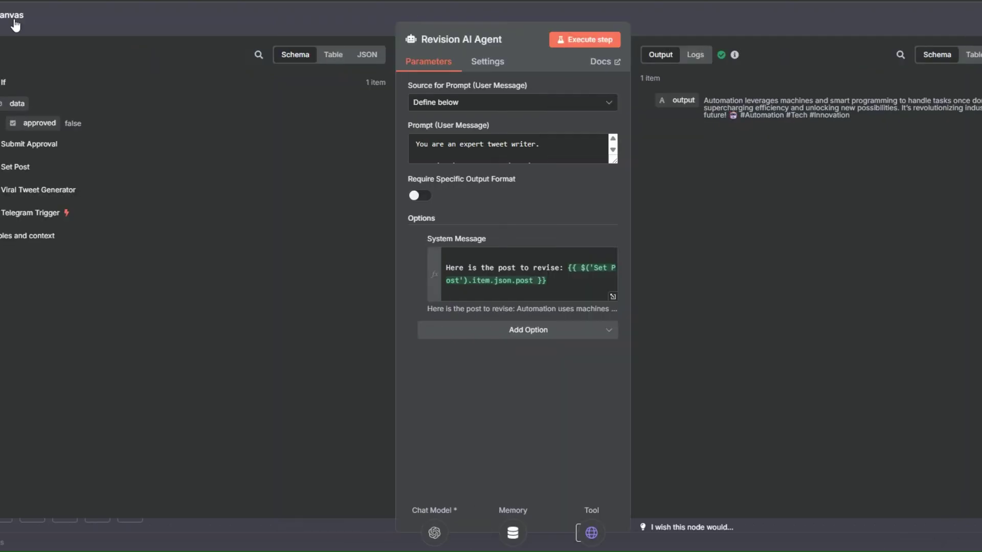
click(13, 20)
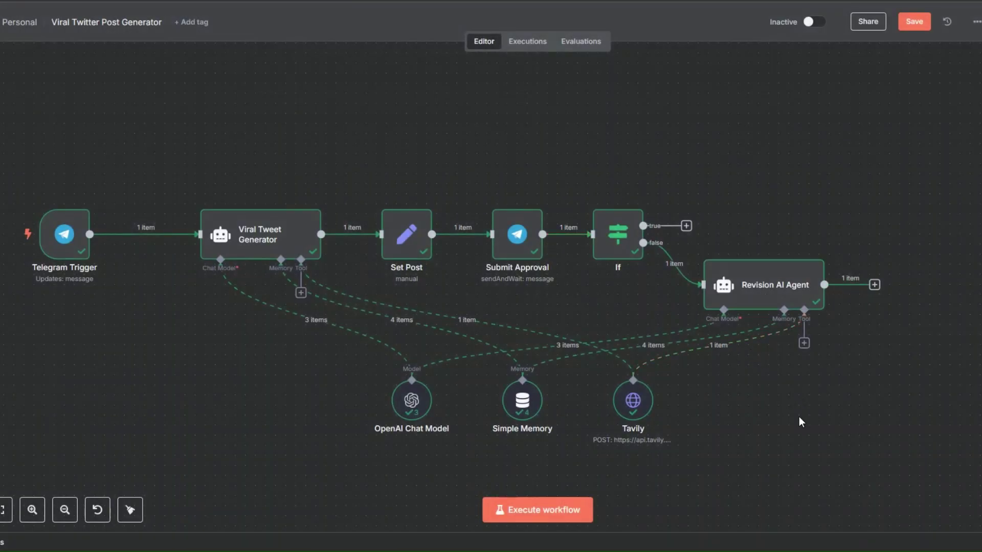
- Connect the Revision AI Agent's output back to the Set Post node's input and save the workflow
key(ctrl+s)
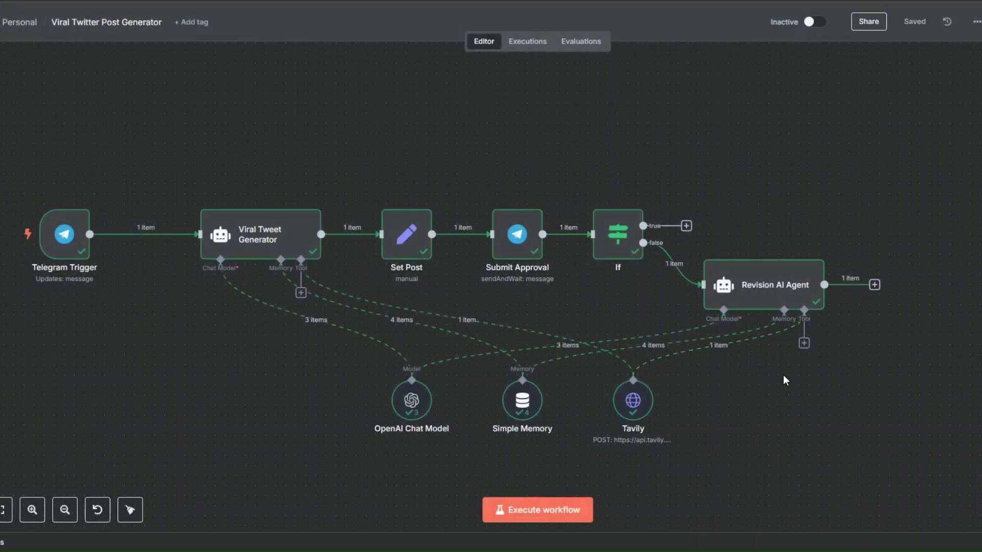
drag(875, 286, 358, 235)
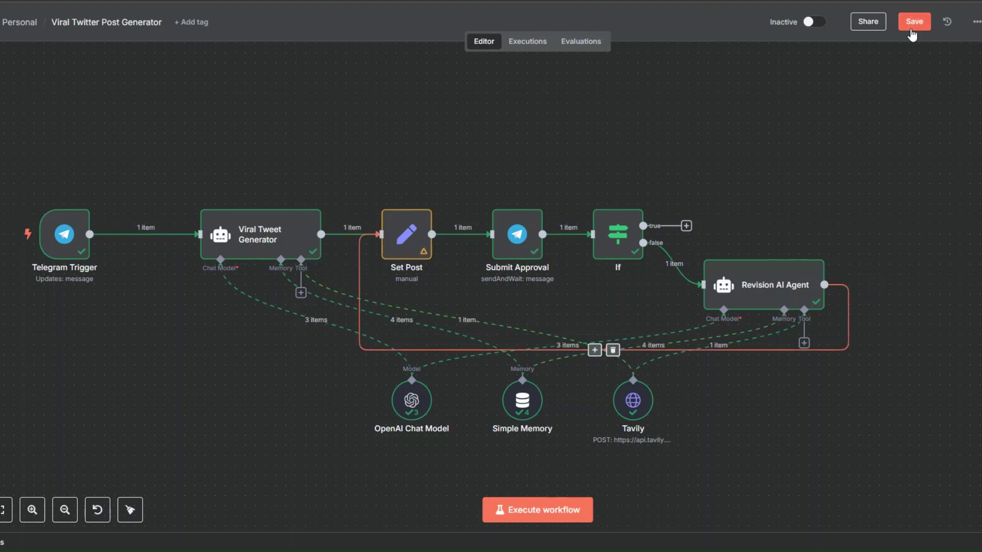
key(ctrl+s)
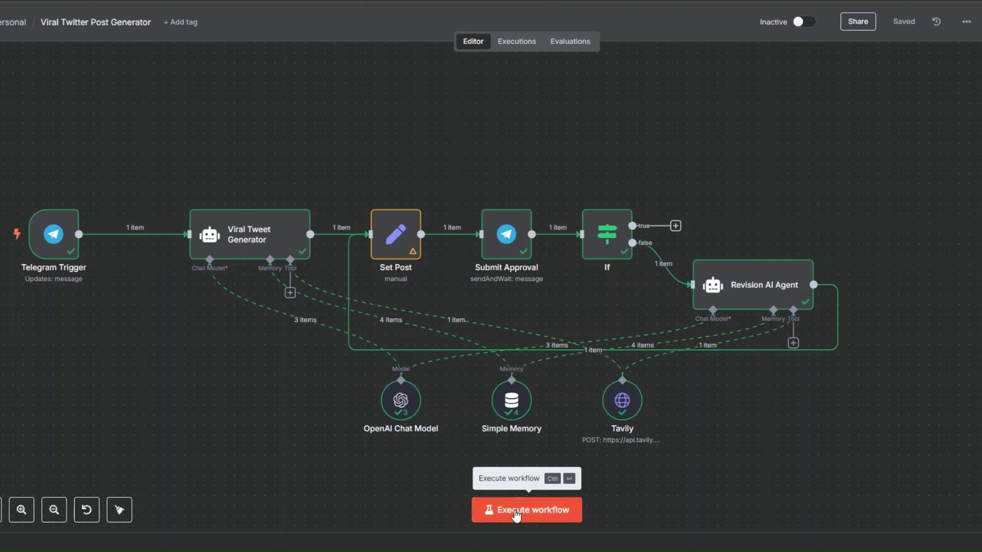
- Execute the workflow again and send the topic "automation" to the Telegram bot
click(516, 511)
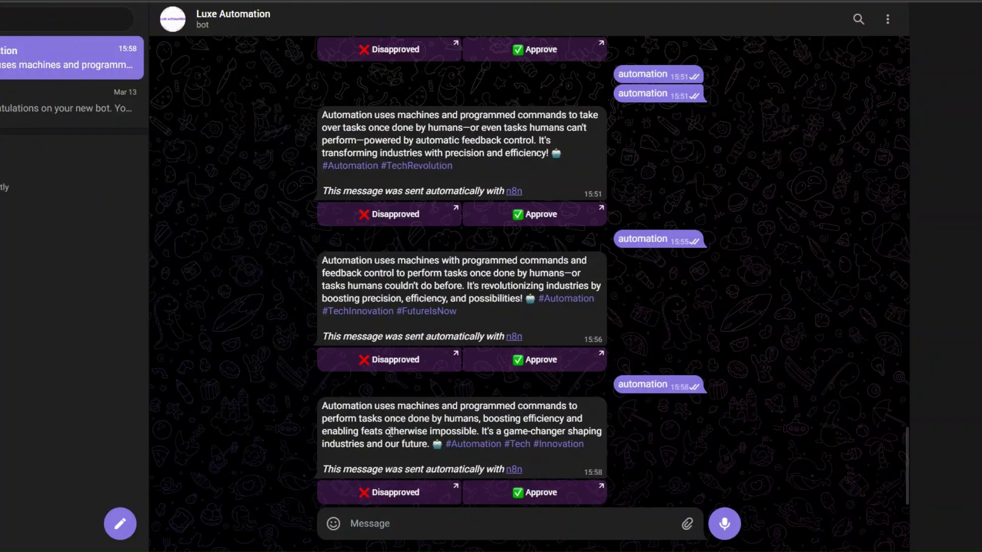
click(388, 523)
text(automat)
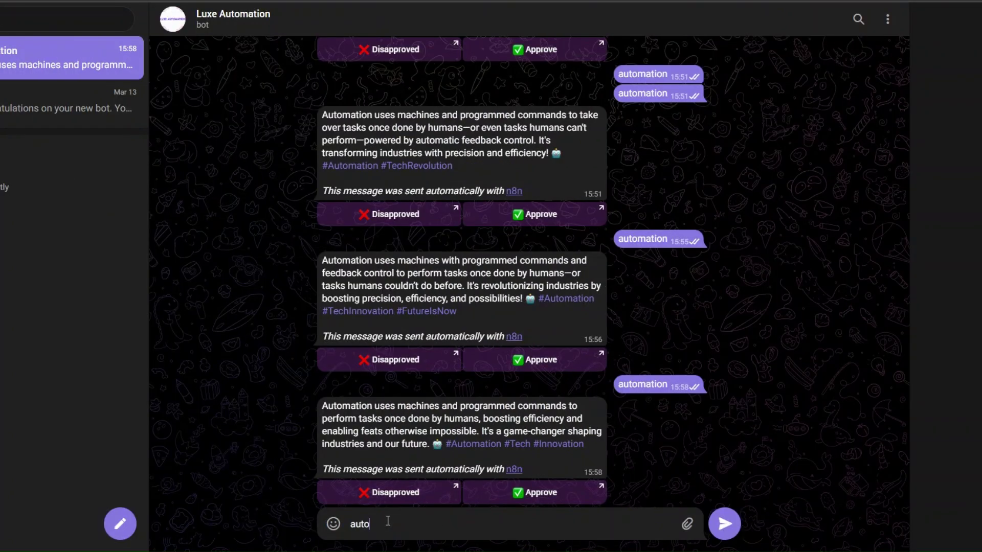
text(ion)
key(Return)
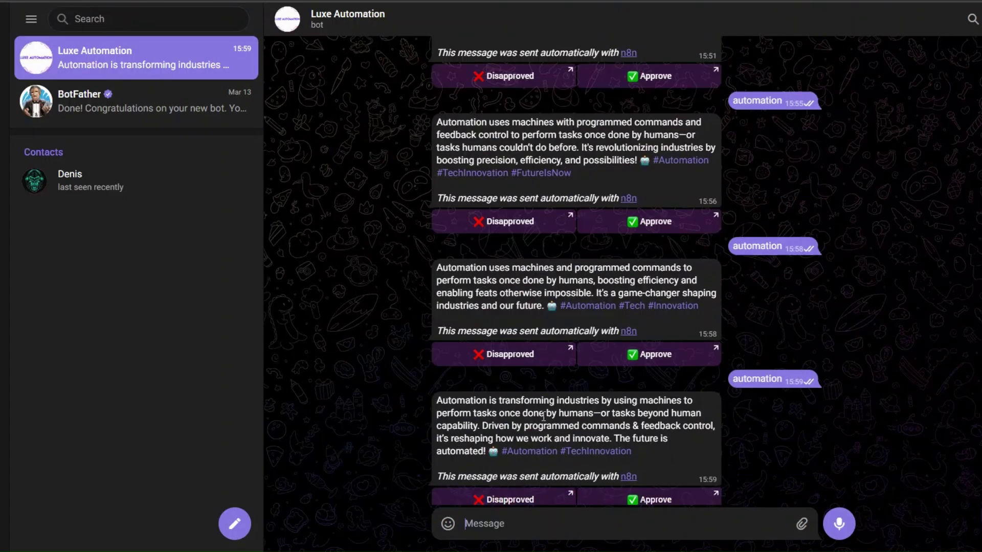
- Disapprove the first tweet returned in Telegram, and approve the revised version that follows
click(499, 493)
click(579, 327)
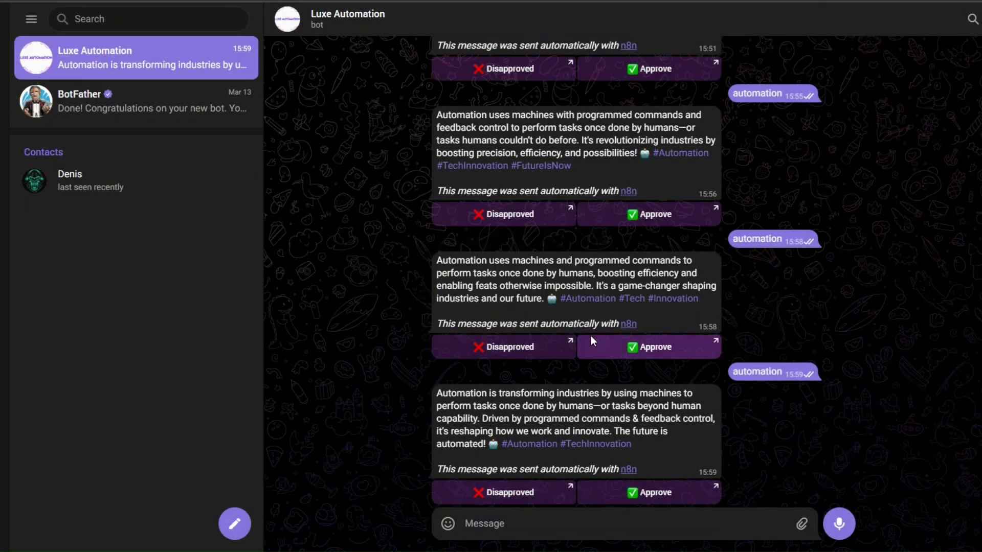
click(499, 492)
click(578, 328)
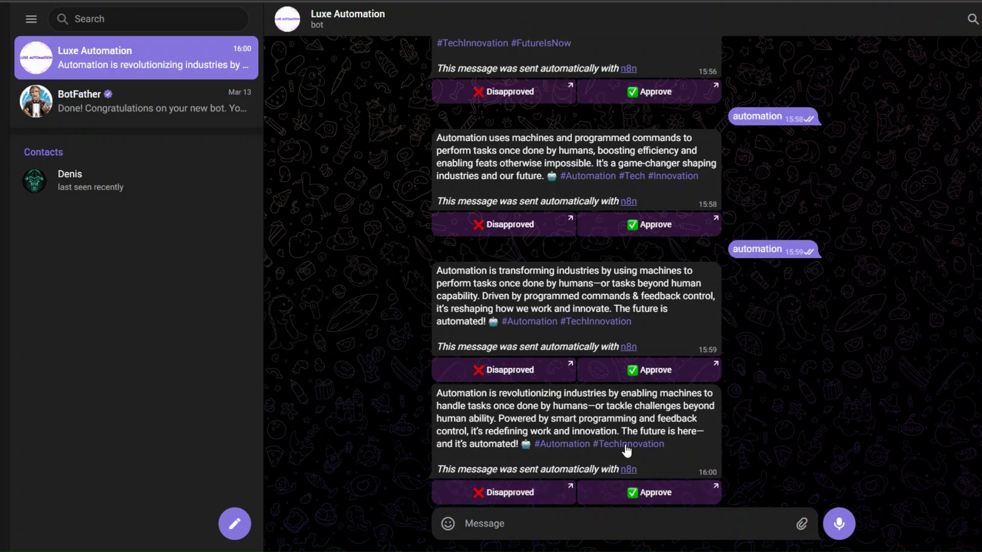
click(651, 494)
click(579, 328)
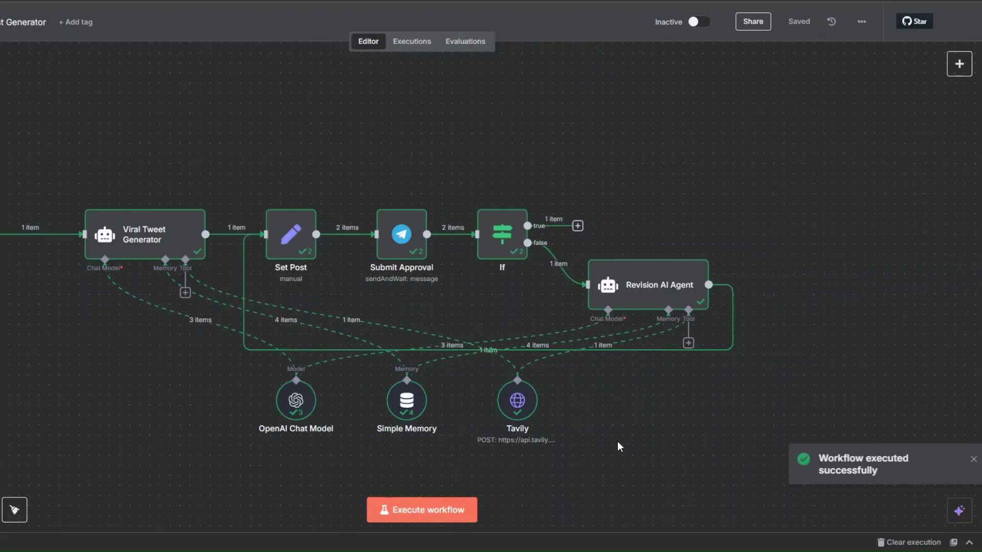
- Add an X (Formerly Twitter) Create Tweet node to the If node's true output
click(577, 225)
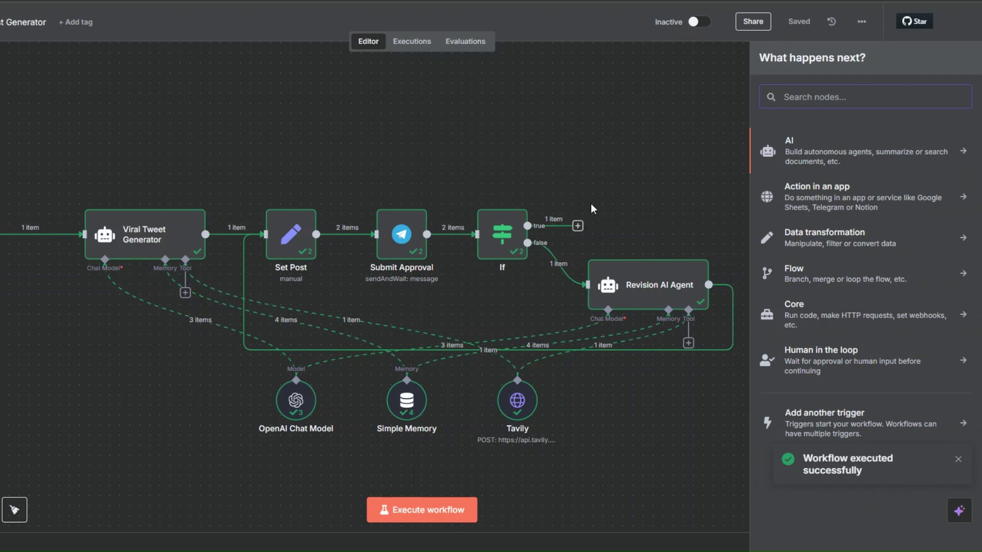
text(tw)
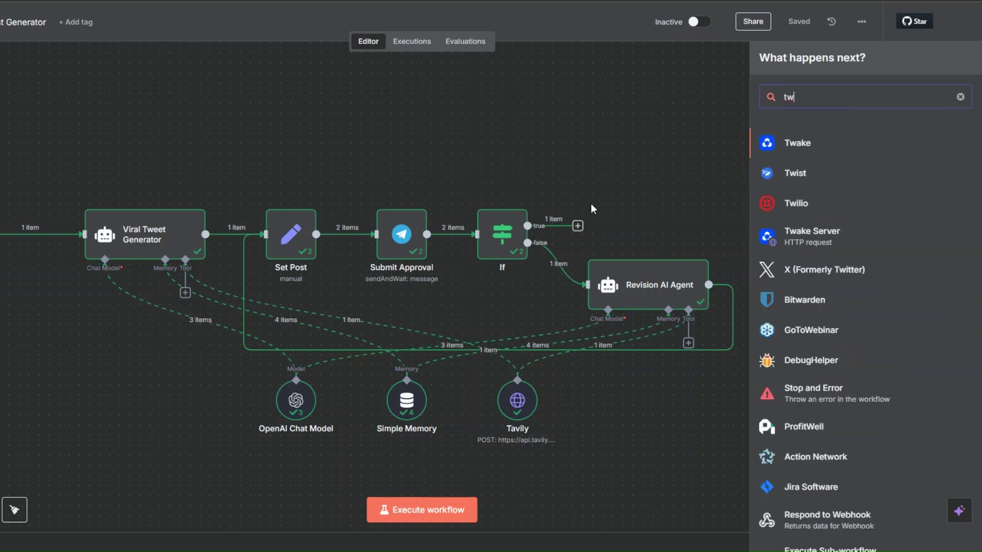
click(815, 270)
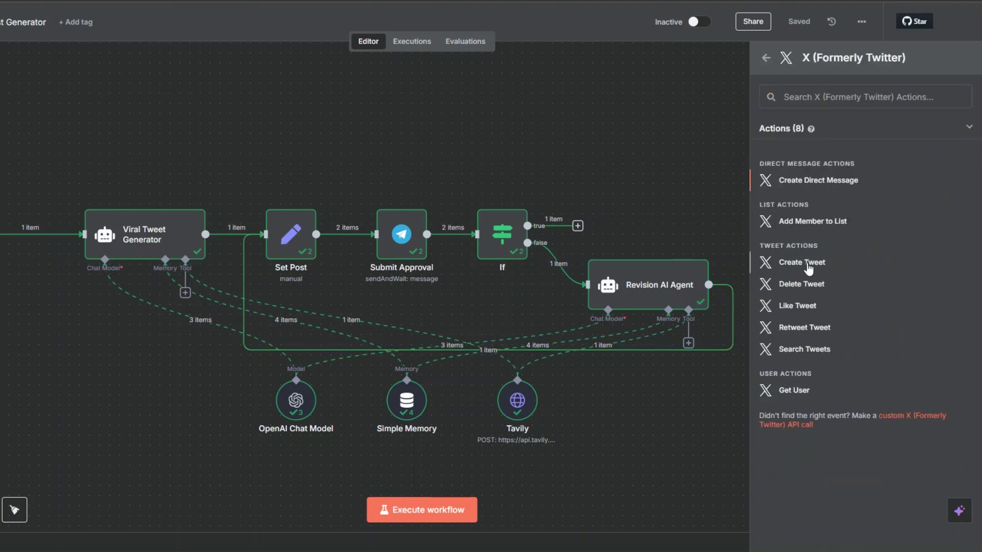
click(808, 264)
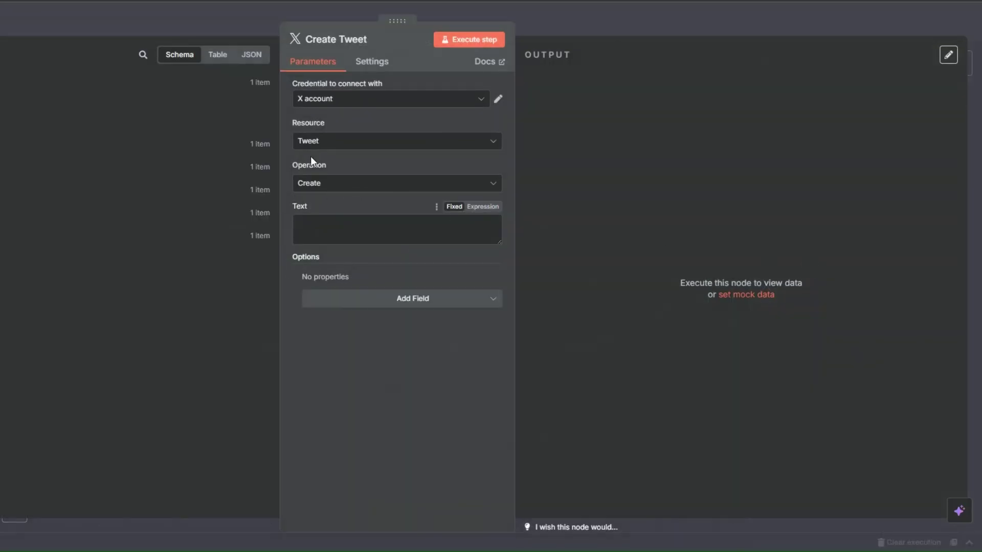
- View the Client ID and Client Secret fields of a new X OAuth2 credential and close it without saving
click(339, 100)
click(346, 158)
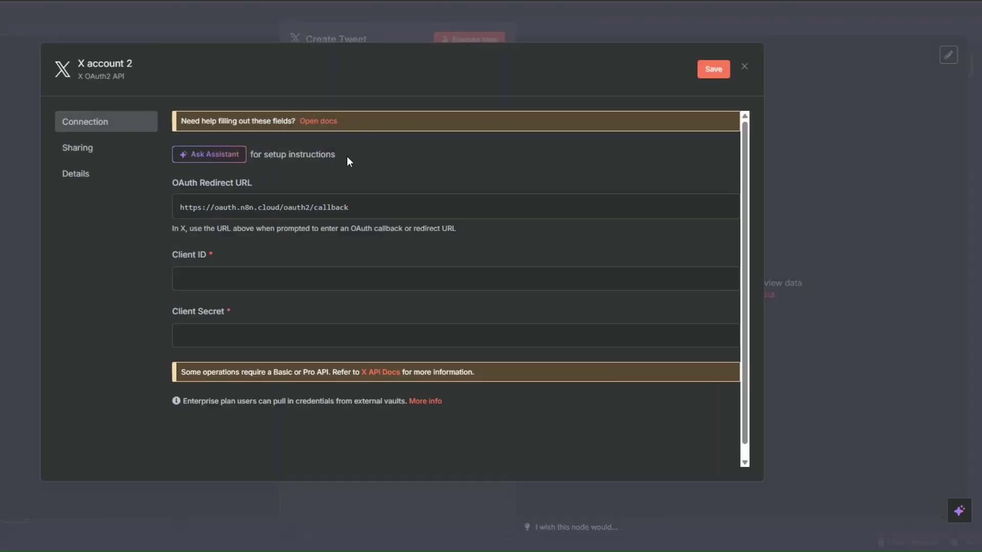
click(203, 278)
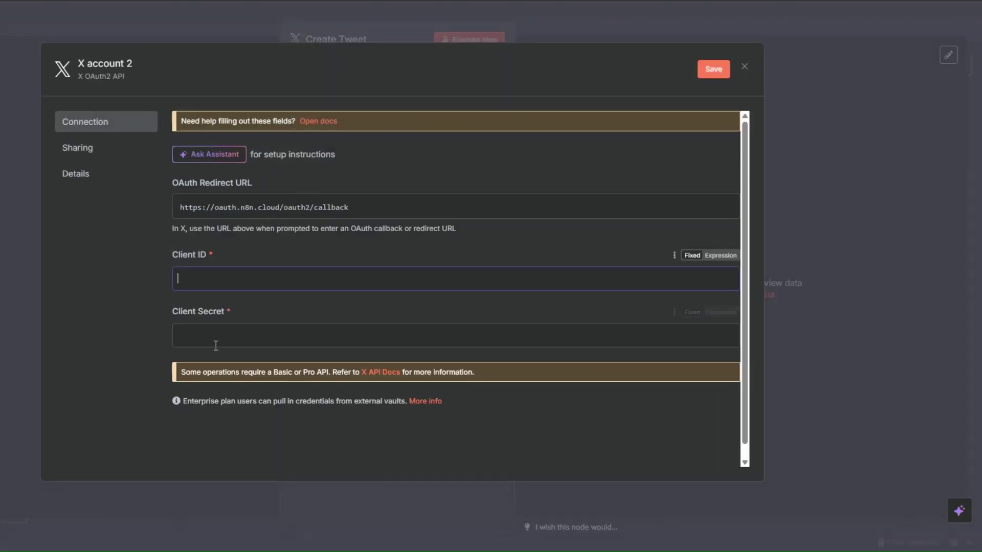
click(212, 341)
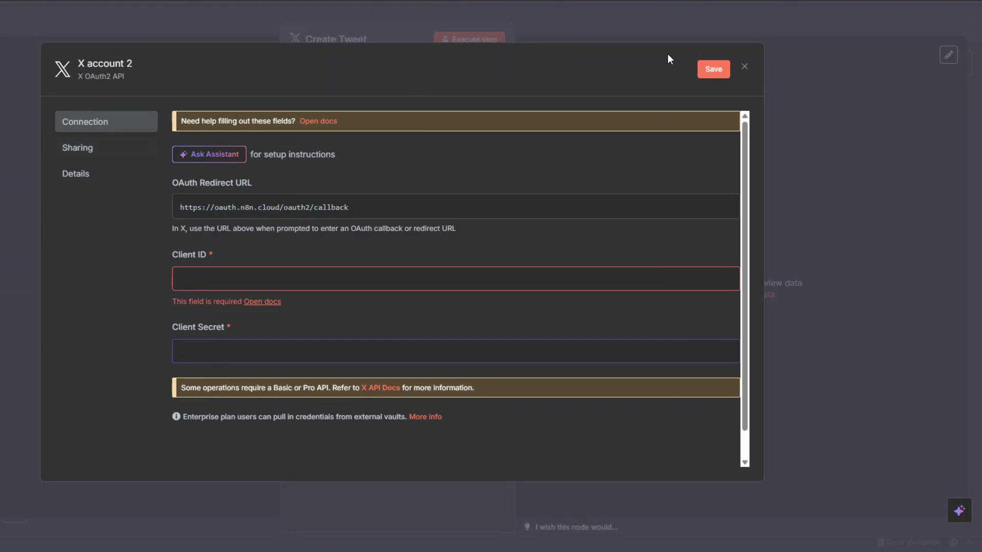
click(743, 69)
click(437, 302)
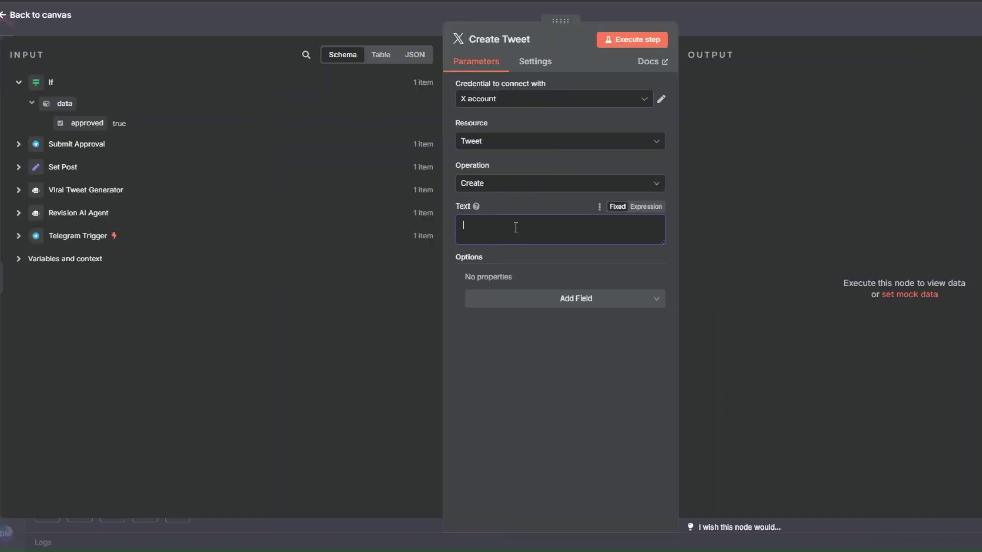
- Map the post field from Set Post into the Create Tweet node's text and return to the canvas
click(37, 175)
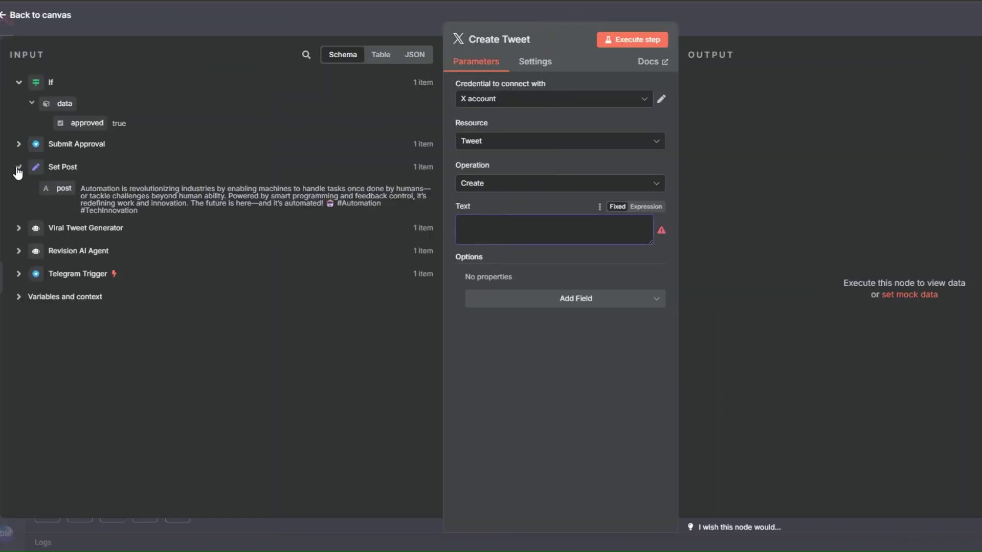
drag(63, 188, 489, 241)
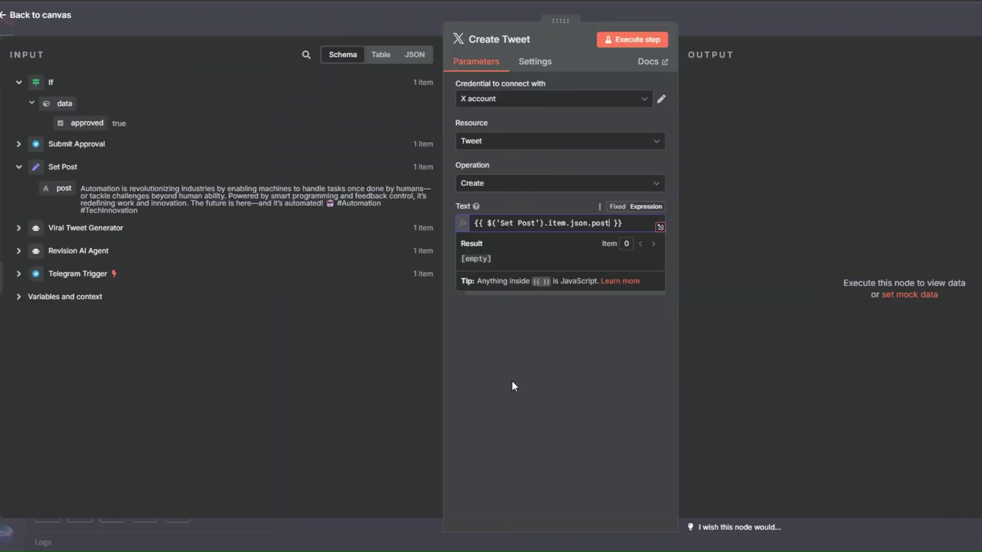
key(Escape)
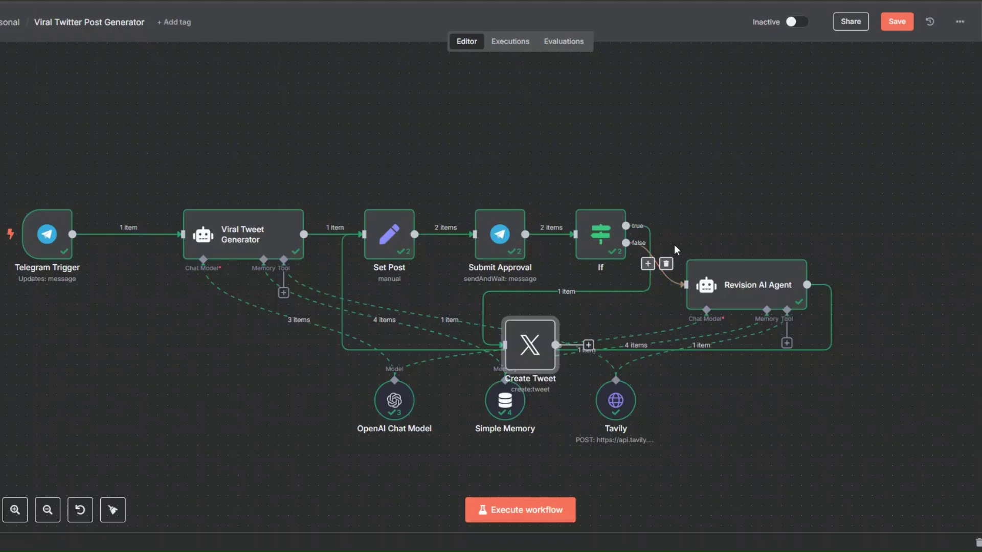
- Move the Create Tweet node above the Revision AI Agent, save the workflow, and tidy up the node layout
drag(511, 345, 752, 187)
click(899, 22)
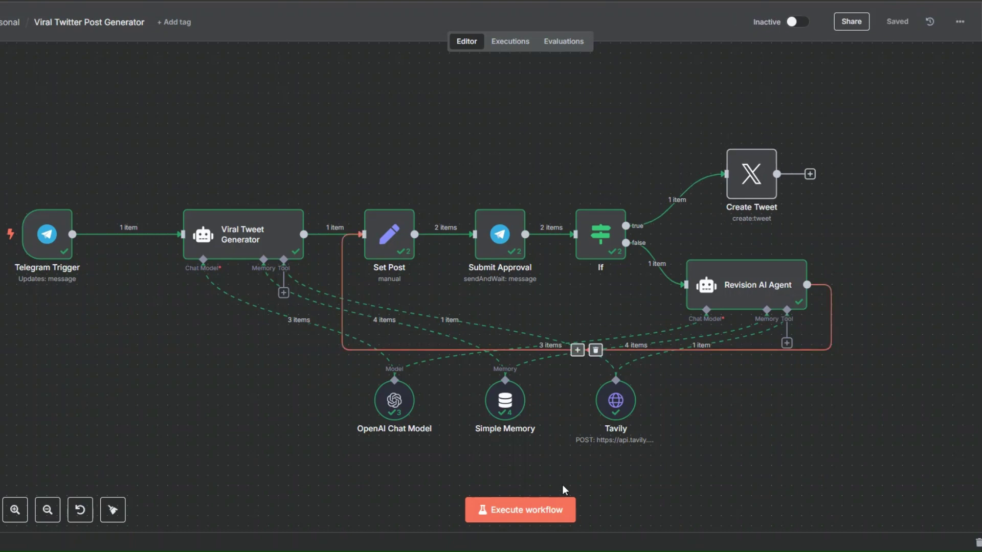
click(112, 510)
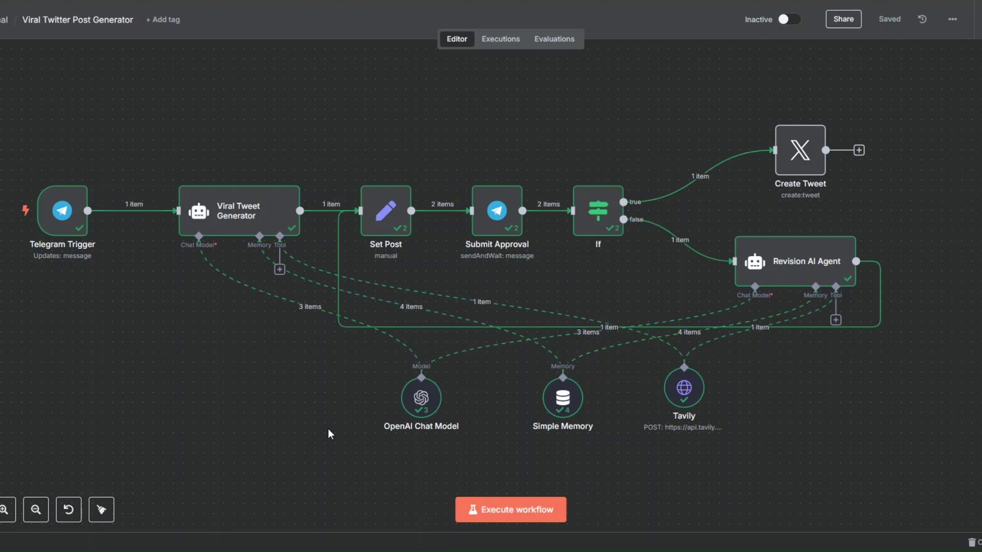
- Execute the workflow and send "Create a tweet about AI's latest discovery" to the Telegram bot
click(500, 511)
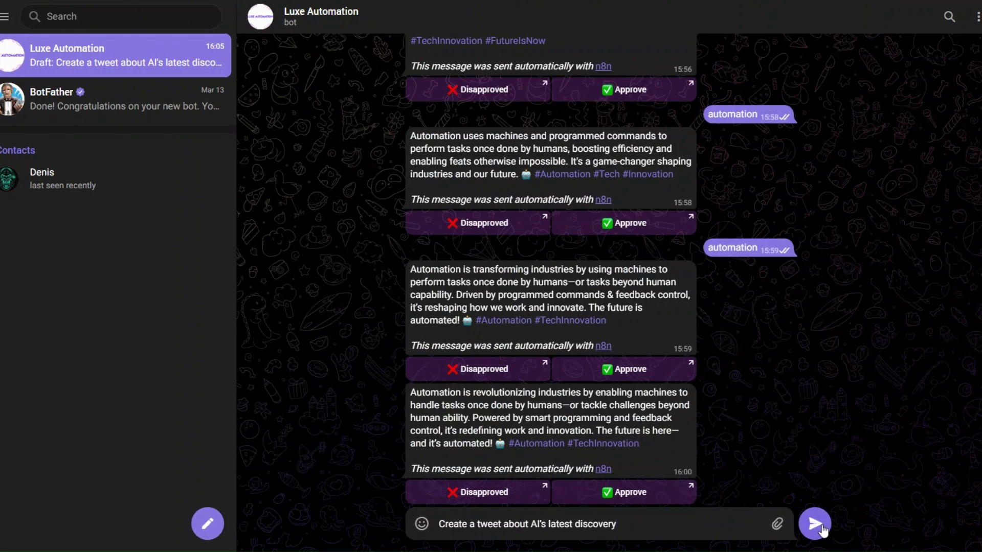
click(820, 528)
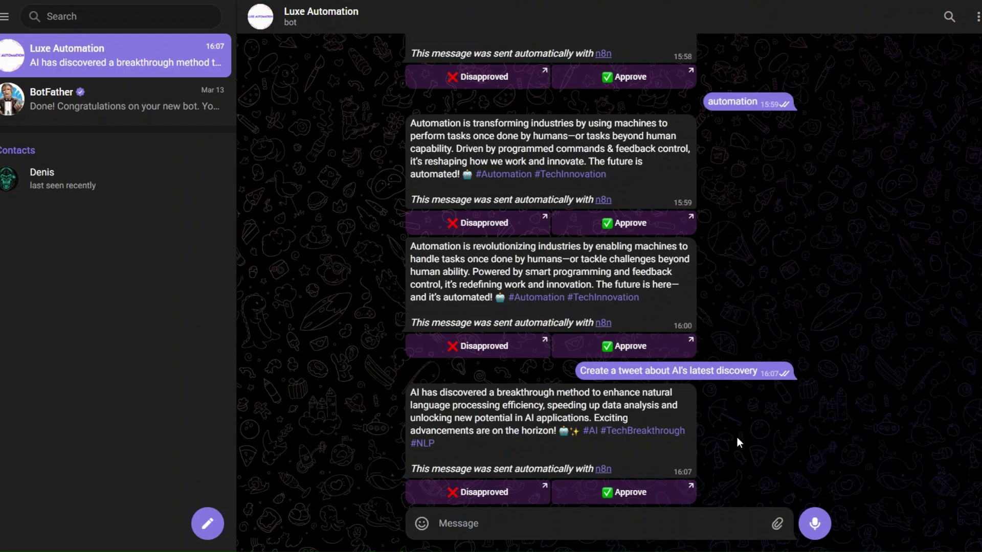
- Read the first tweet returned in Telegram, disapprove it, and close the confirmation page
double_click(412, 394)
drag(412, 393, 502, 444)
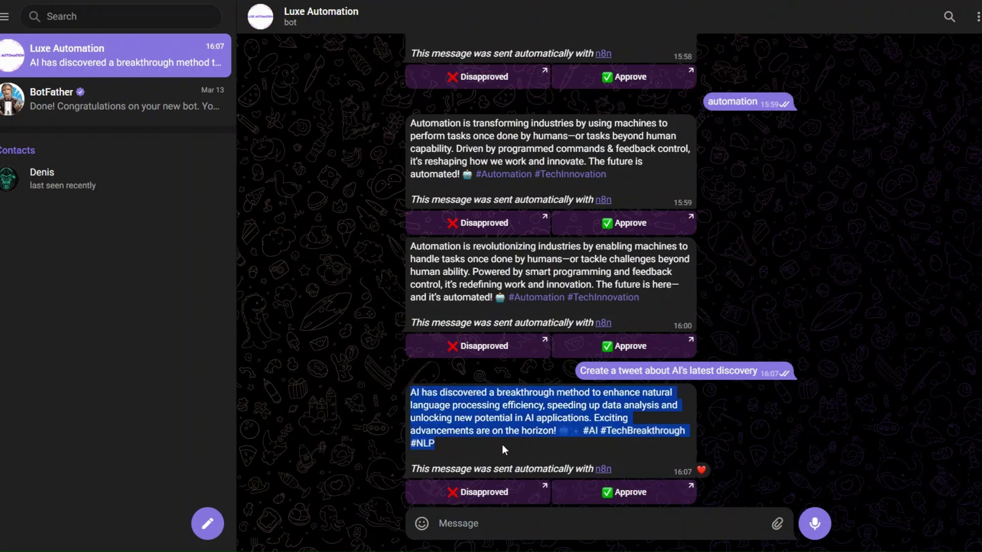
click(502, 444)
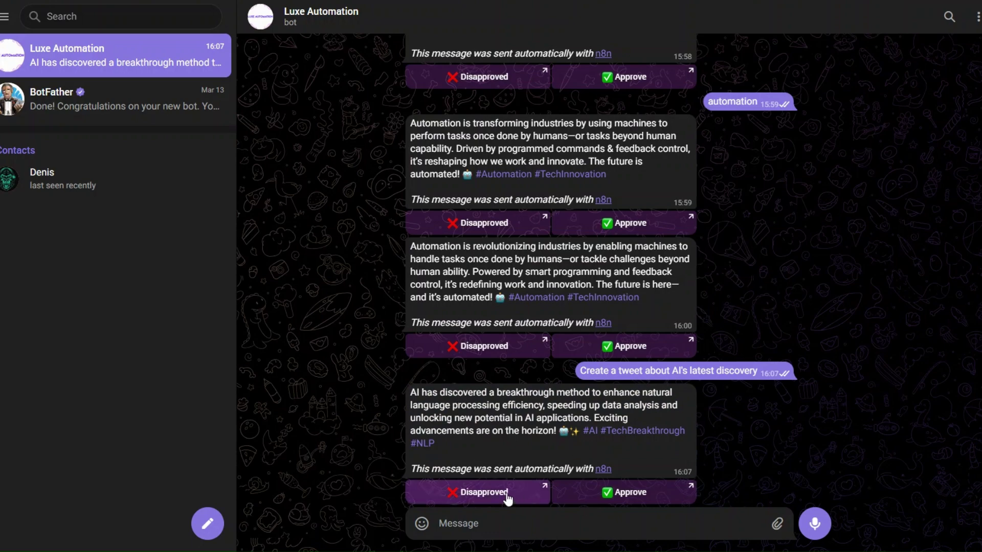
click(508, 492)
click(562, 332)
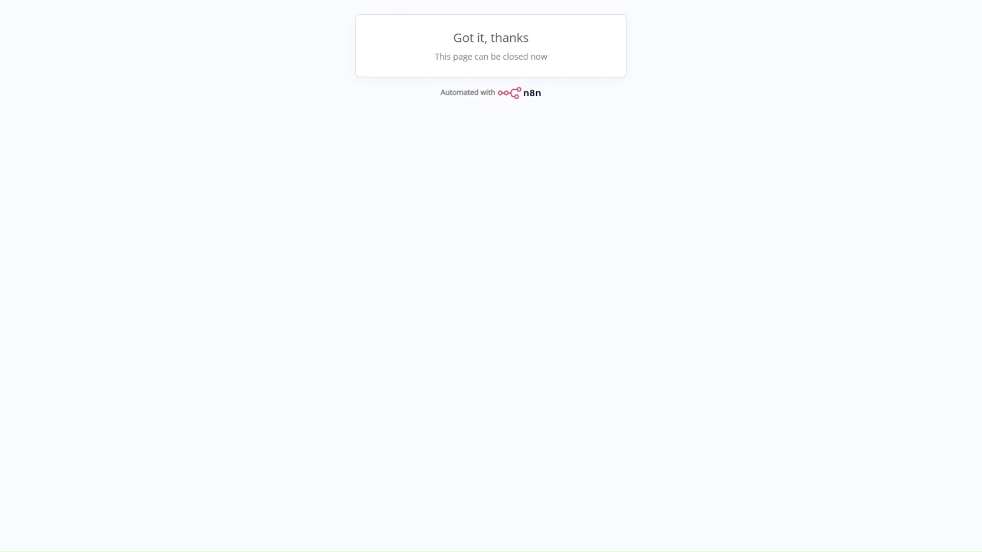
key(ctrl+w)
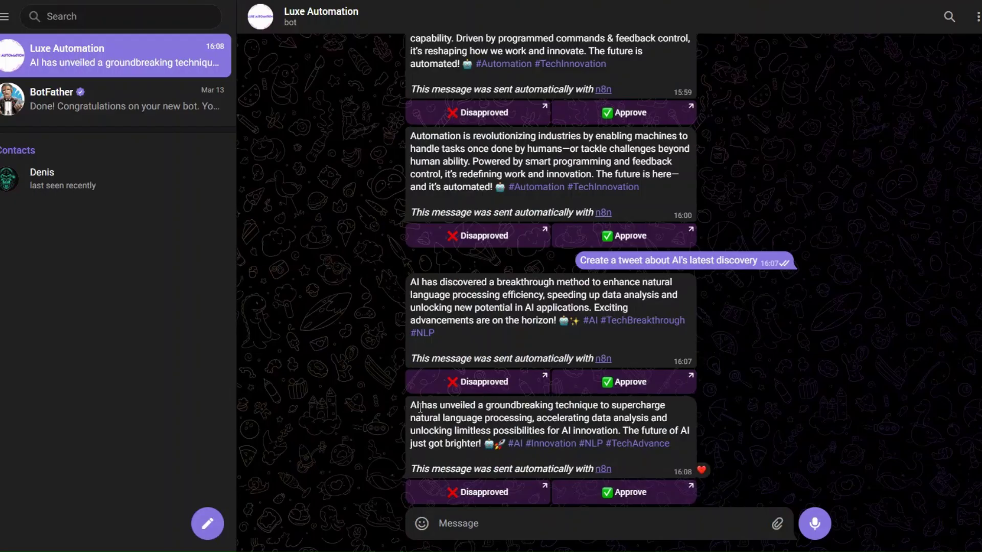
- Read the revised tweet in Telegram and approve it for publishing
drag(411, 405, 502, 450)
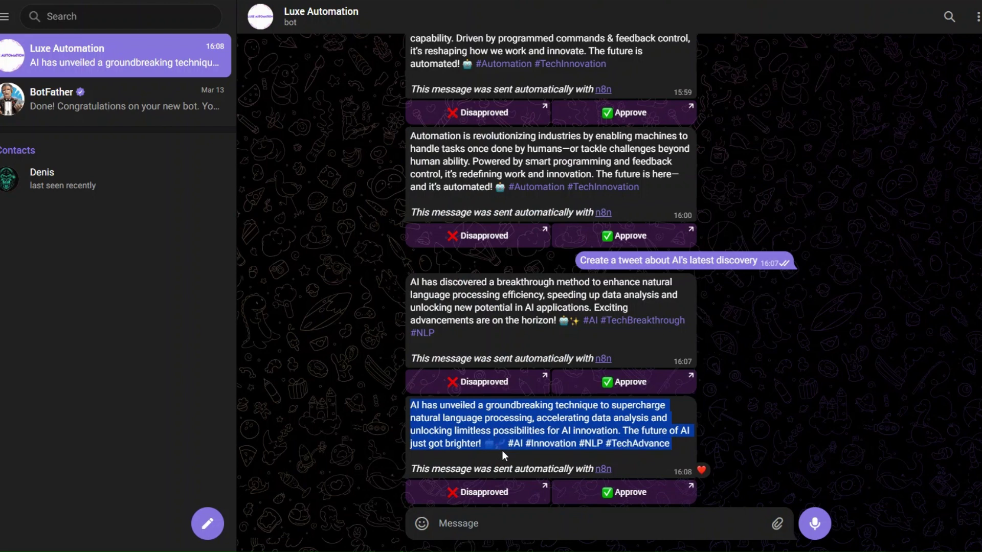
click(506, 452)
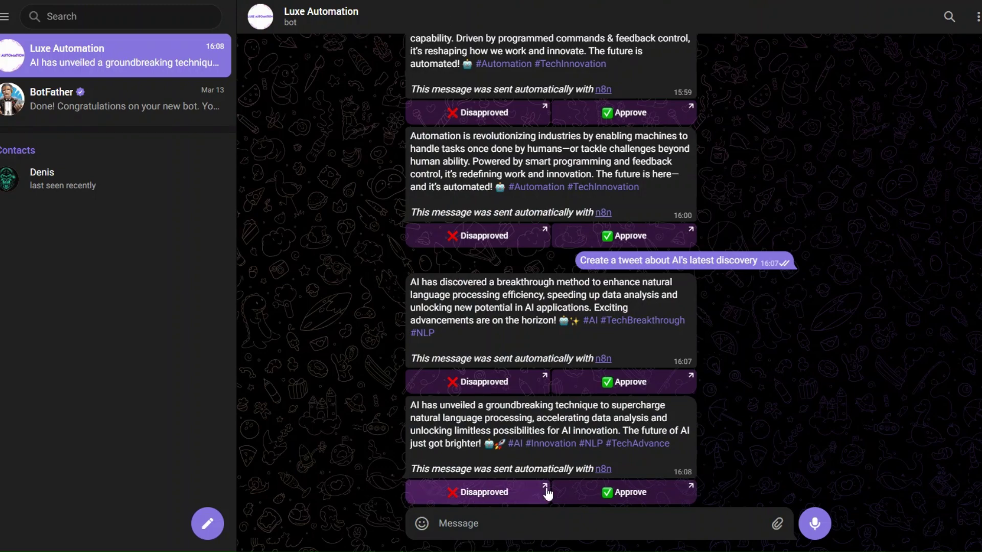
click(618, 494)
click(559, 330)
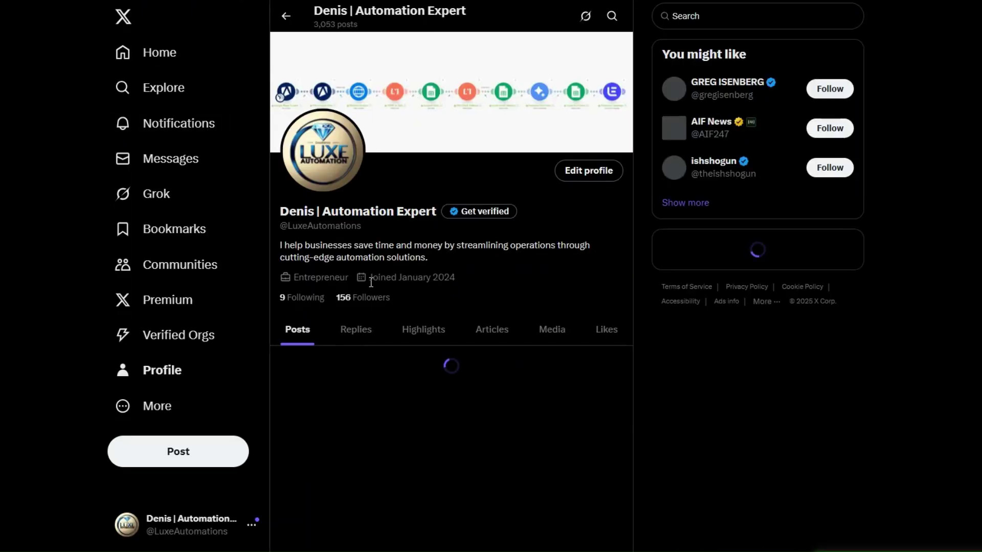
- Check the X profile's latest posts for the published tweet and compare it with the revised tweet and original request in Telegram
scroll(366, 274, down, 3)
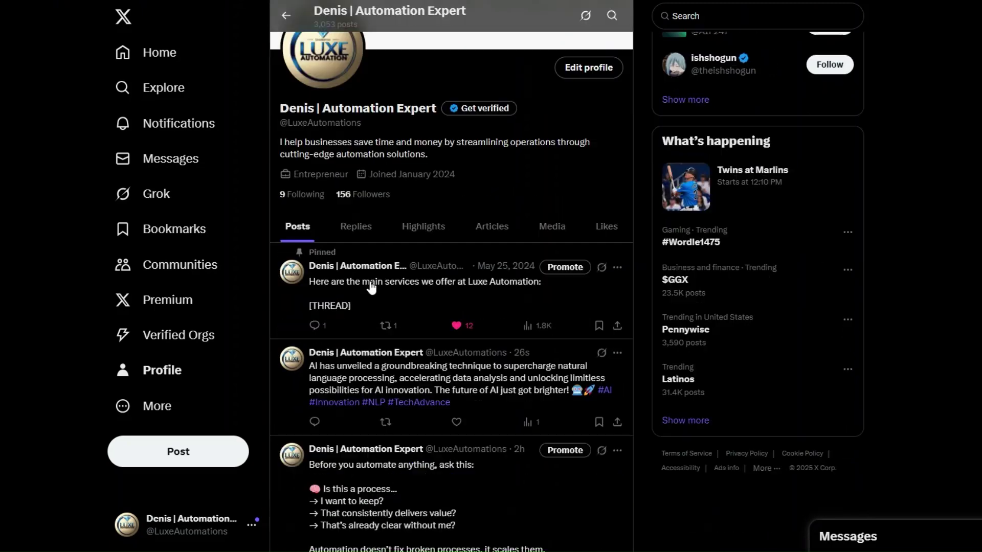
click(496, 321)
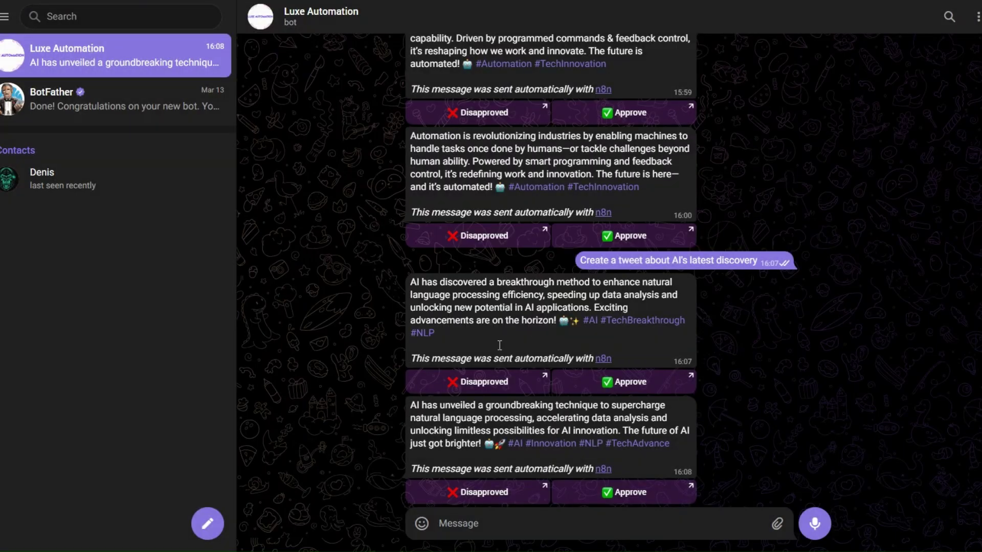
drag(411, 405, 505, 460)
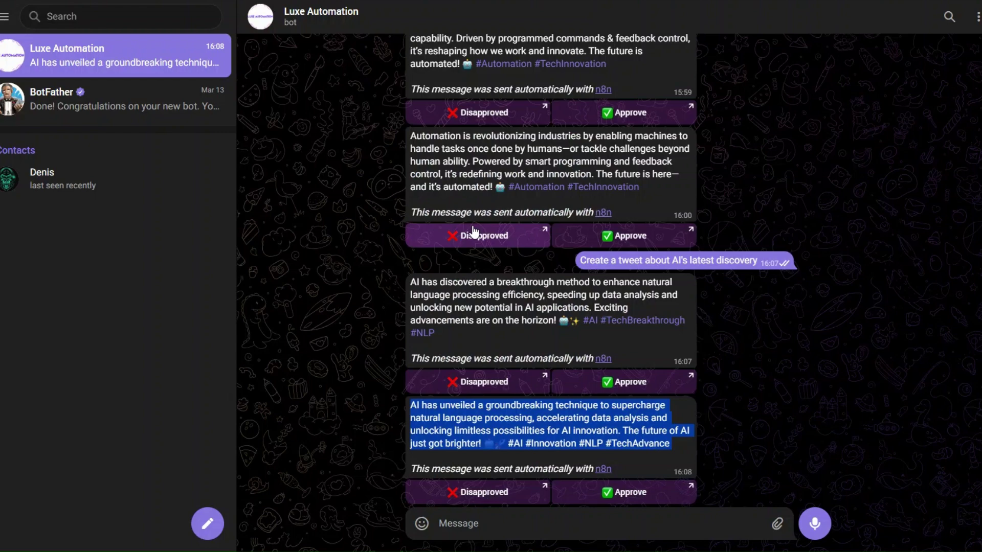
drag(589, 266, 763, 267)
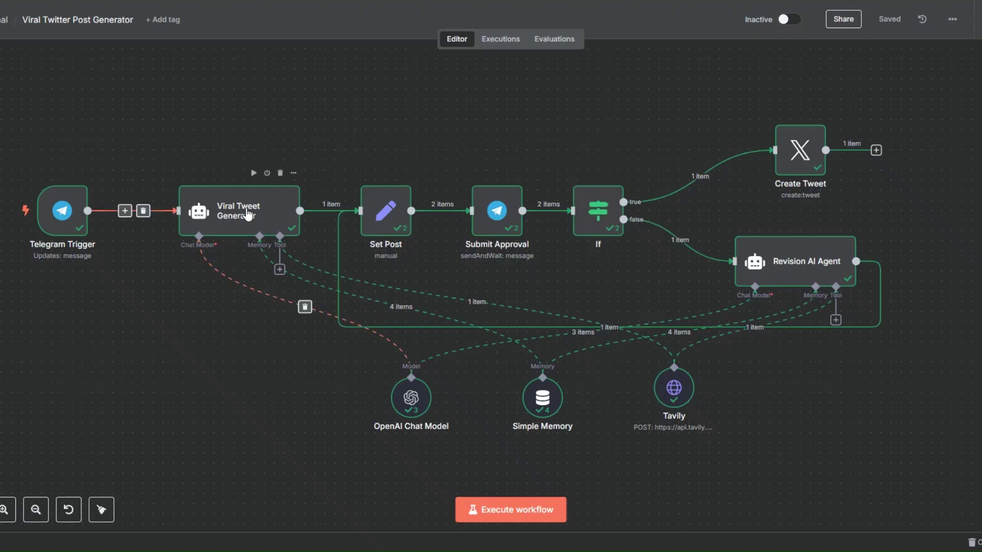
- Open the Viral Tweet Generator node to review its output, and return to the canvas
right_click(247, 221)
click(263, 228)
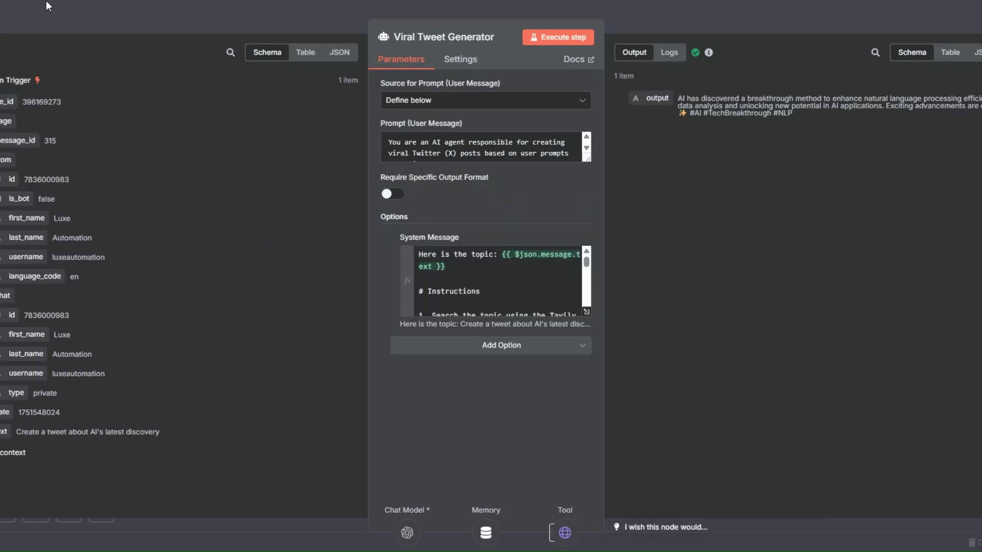
key(Escape)
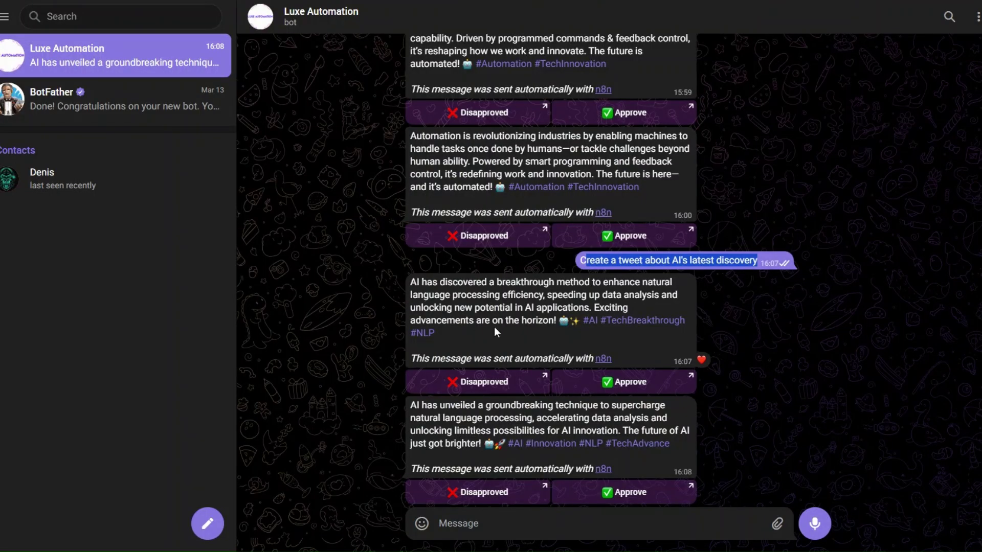
- Reread the revised tweet in Telegram, and compare it with the Revision AI Agent node's output
click(501, 386)
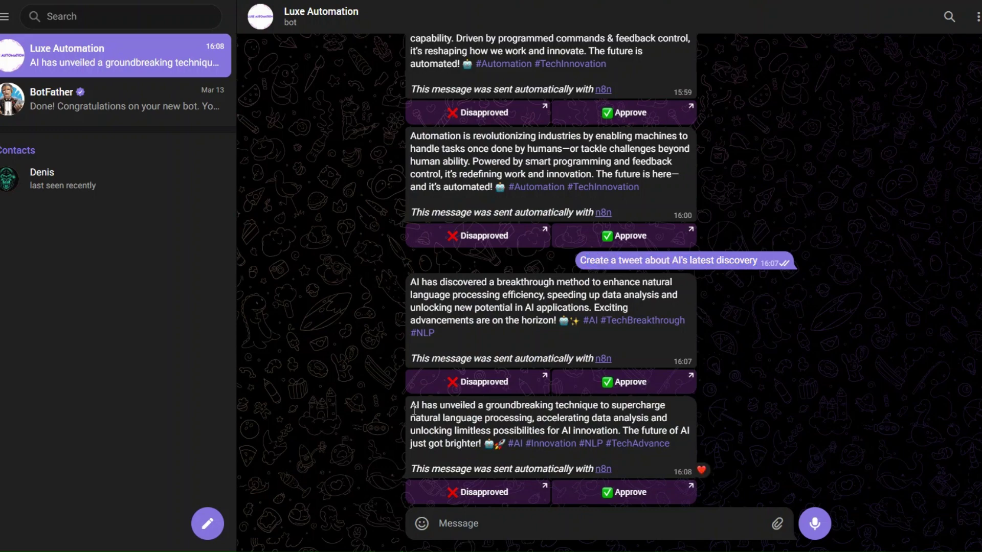
drag(415, 409, 490, 452)
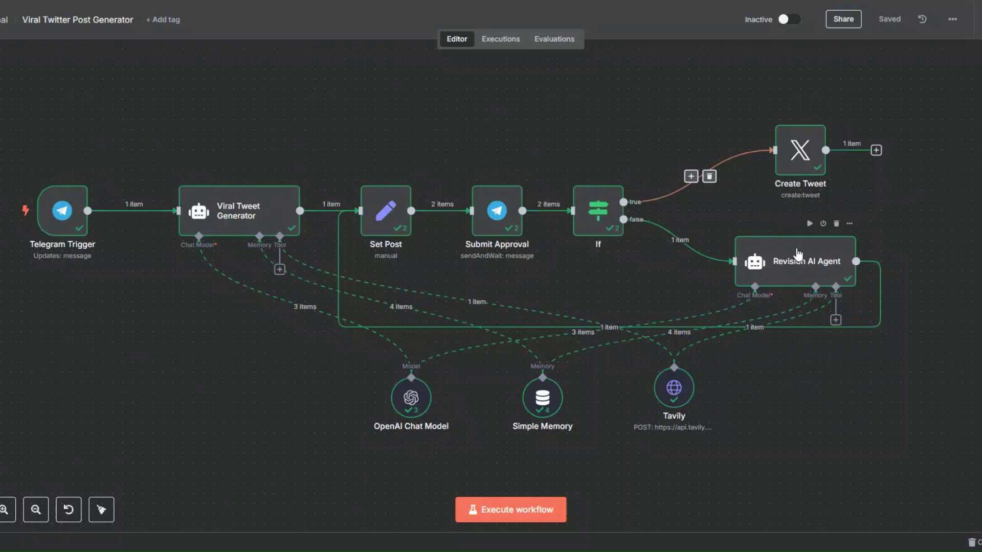
right_click(805, 271)
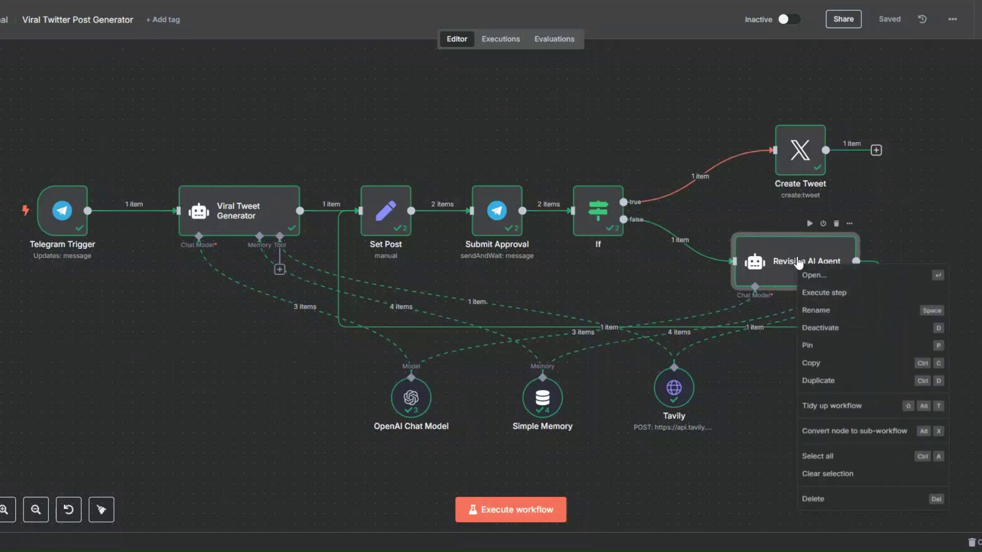
click(812, 276)
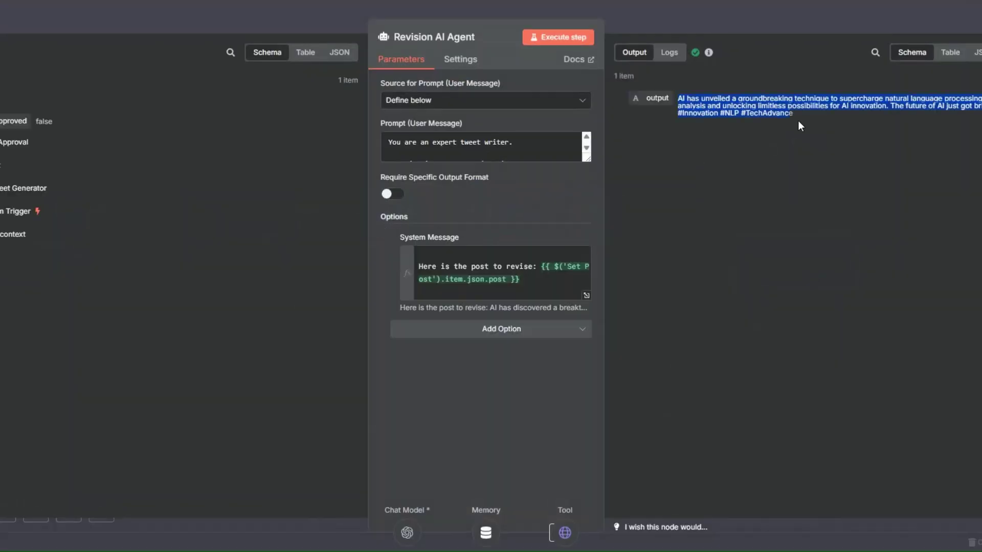
click(11, 23)
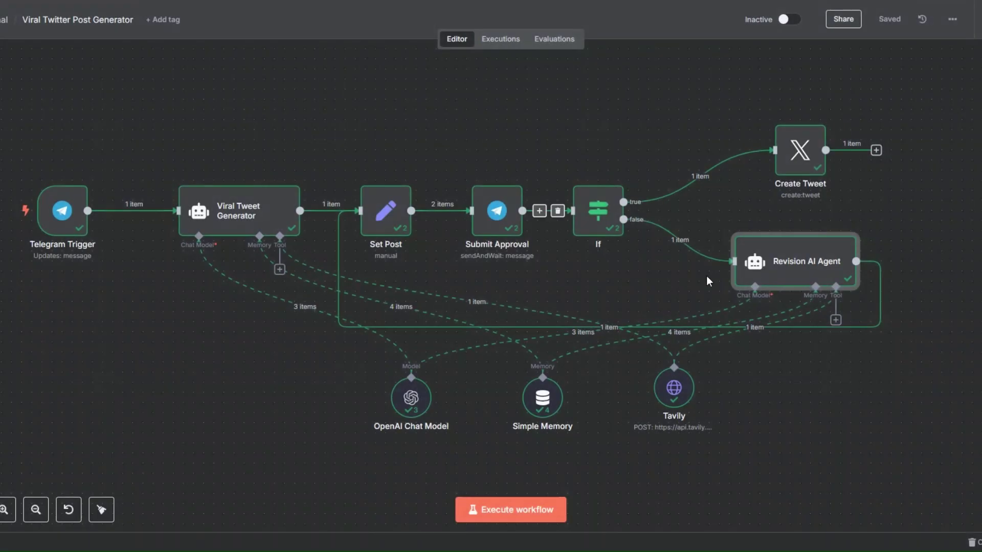
- Read the full text of the published tweet on its X post page
click(812, 372)
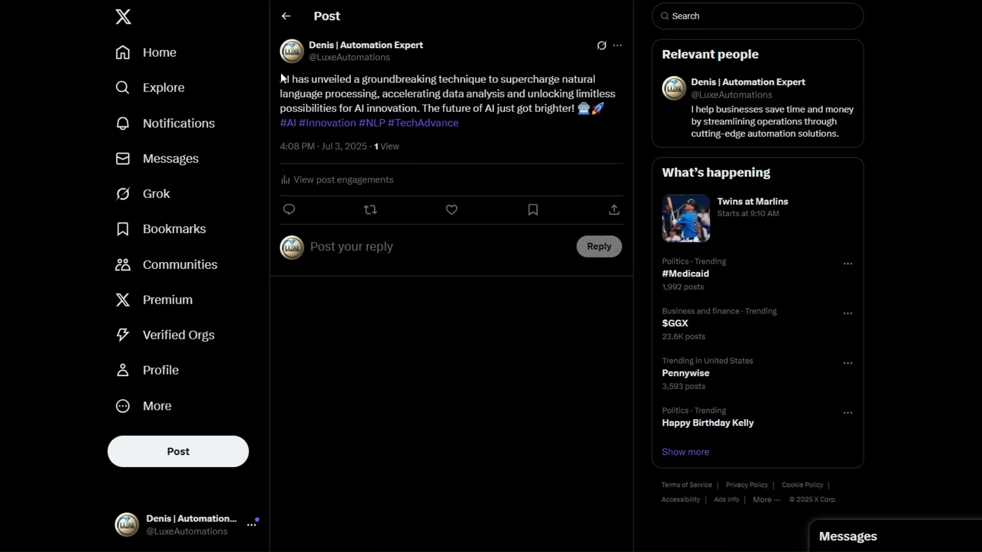
drag(281, 78, 479, 125)
click(491, 124)
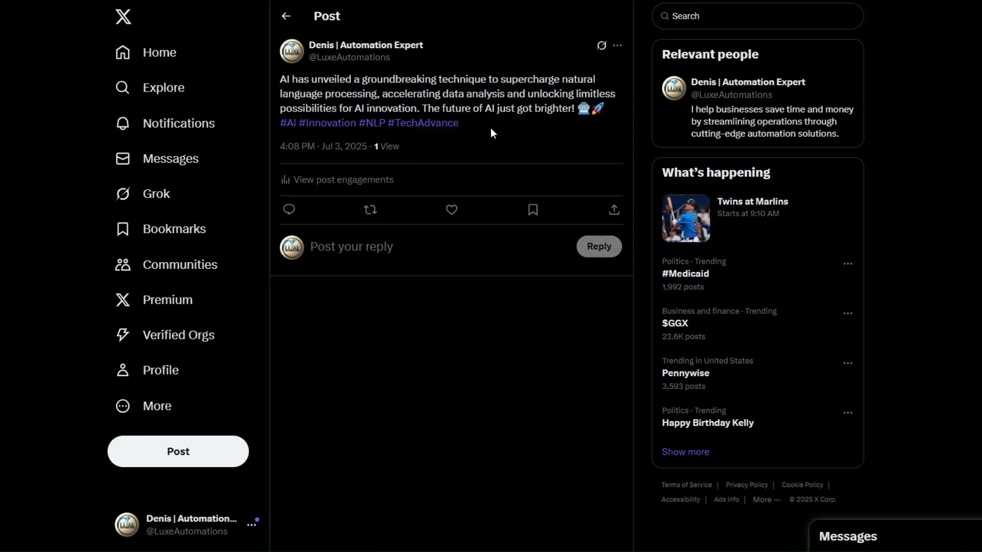